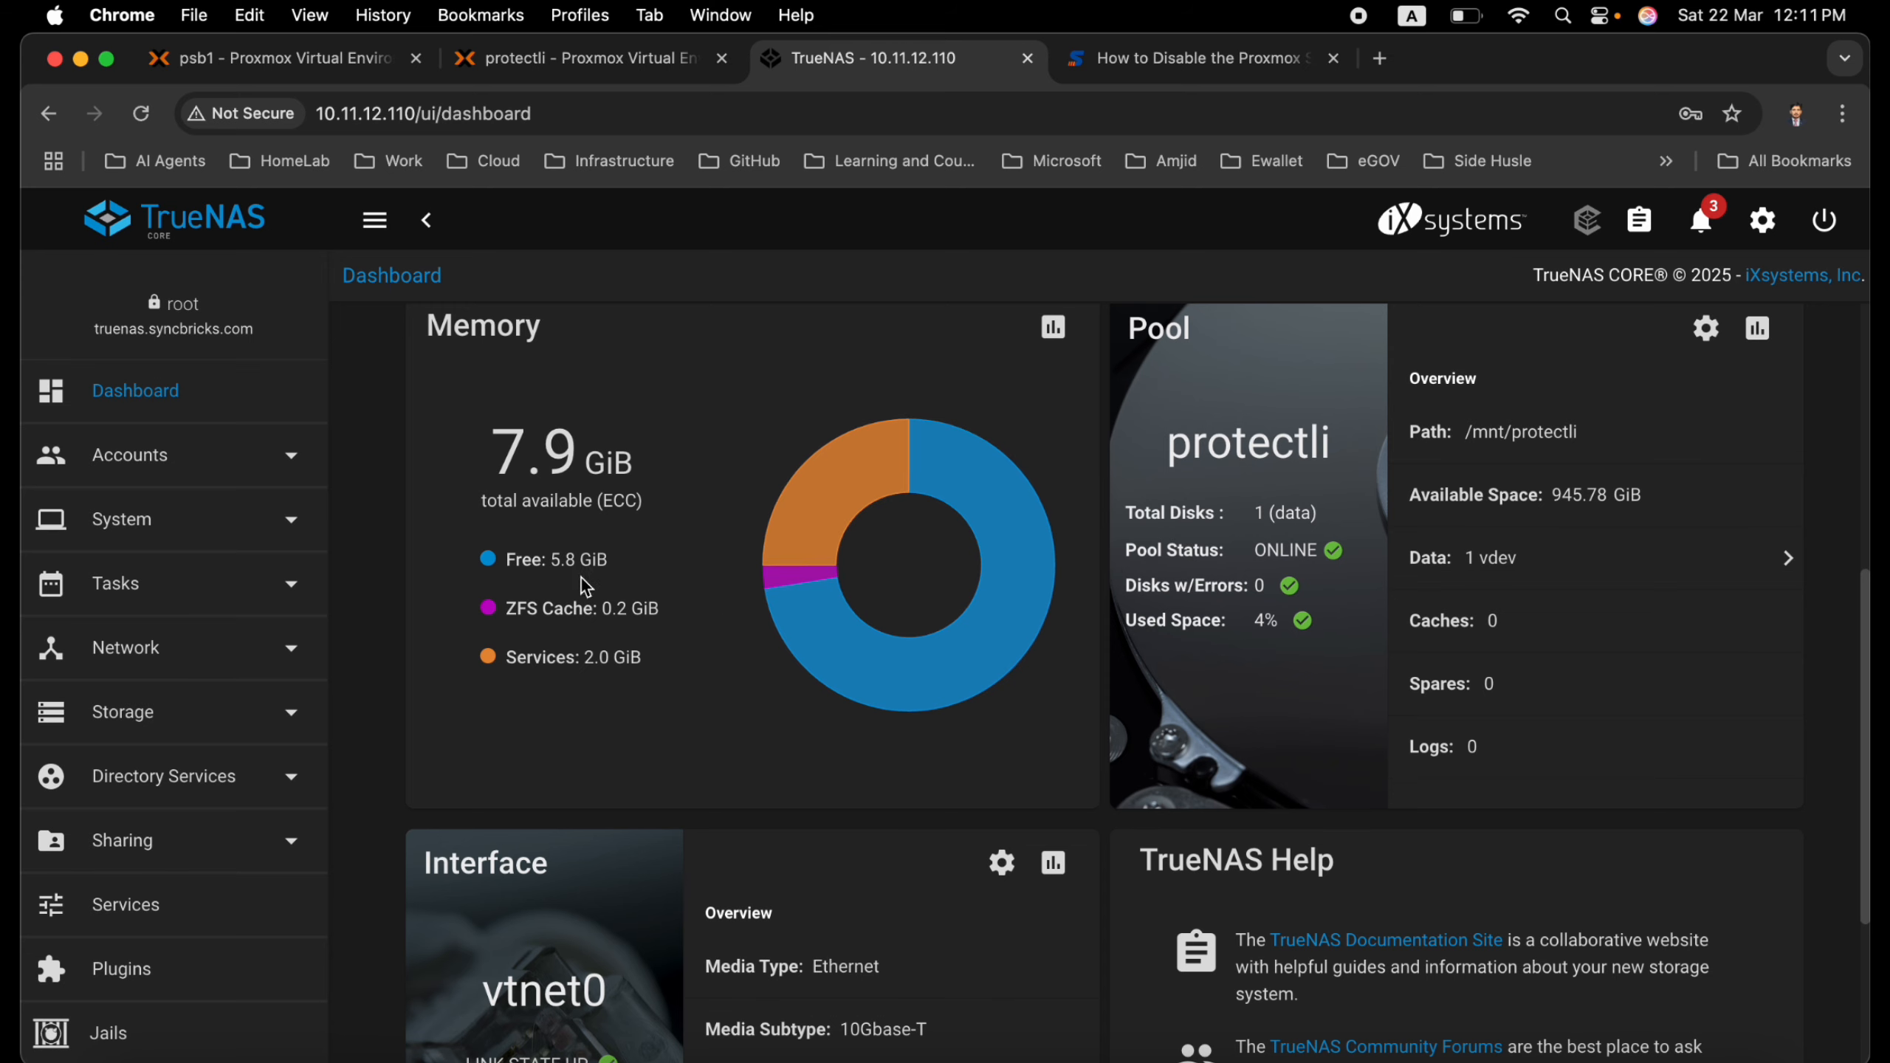
On the protectli Proxmox server, set the memory of VM 101 (TrueNAS) to 4096 MiB
click(588, 59)
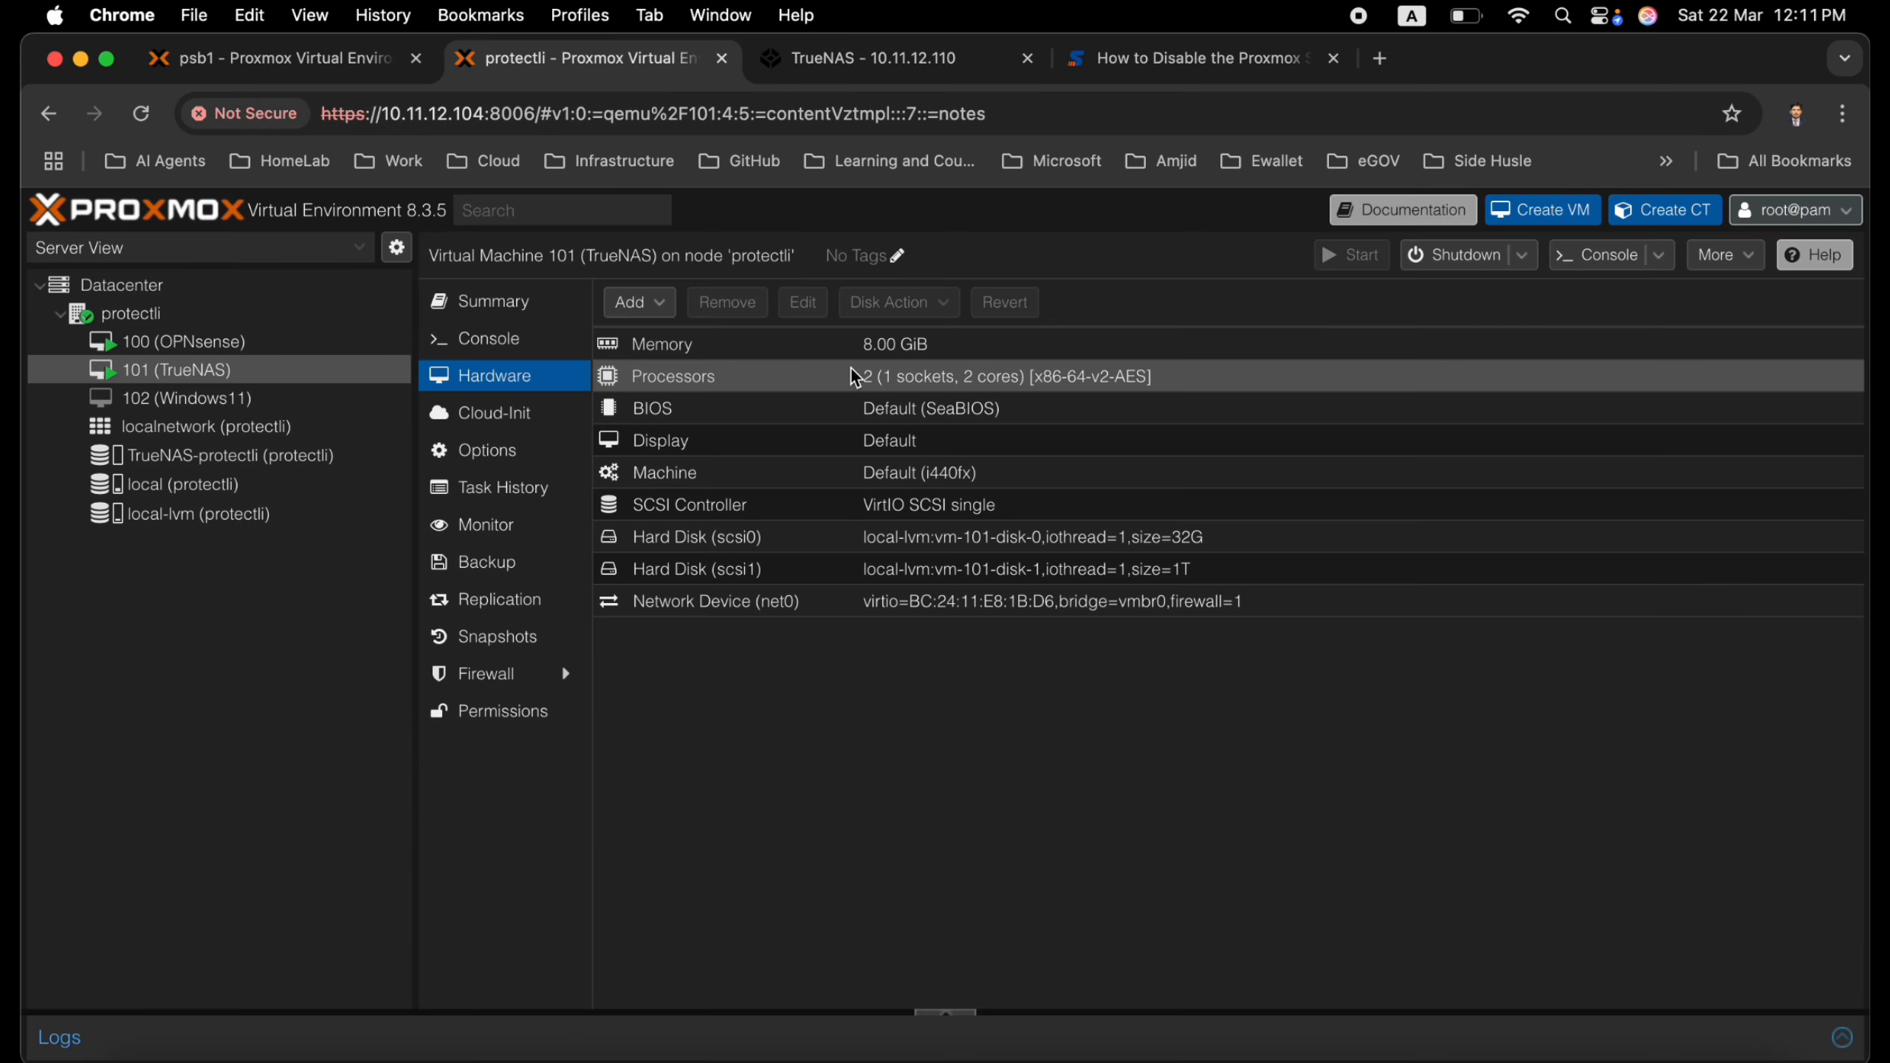
double_click(854, 353)
double_click(1000, 558)
key(BackSpace)
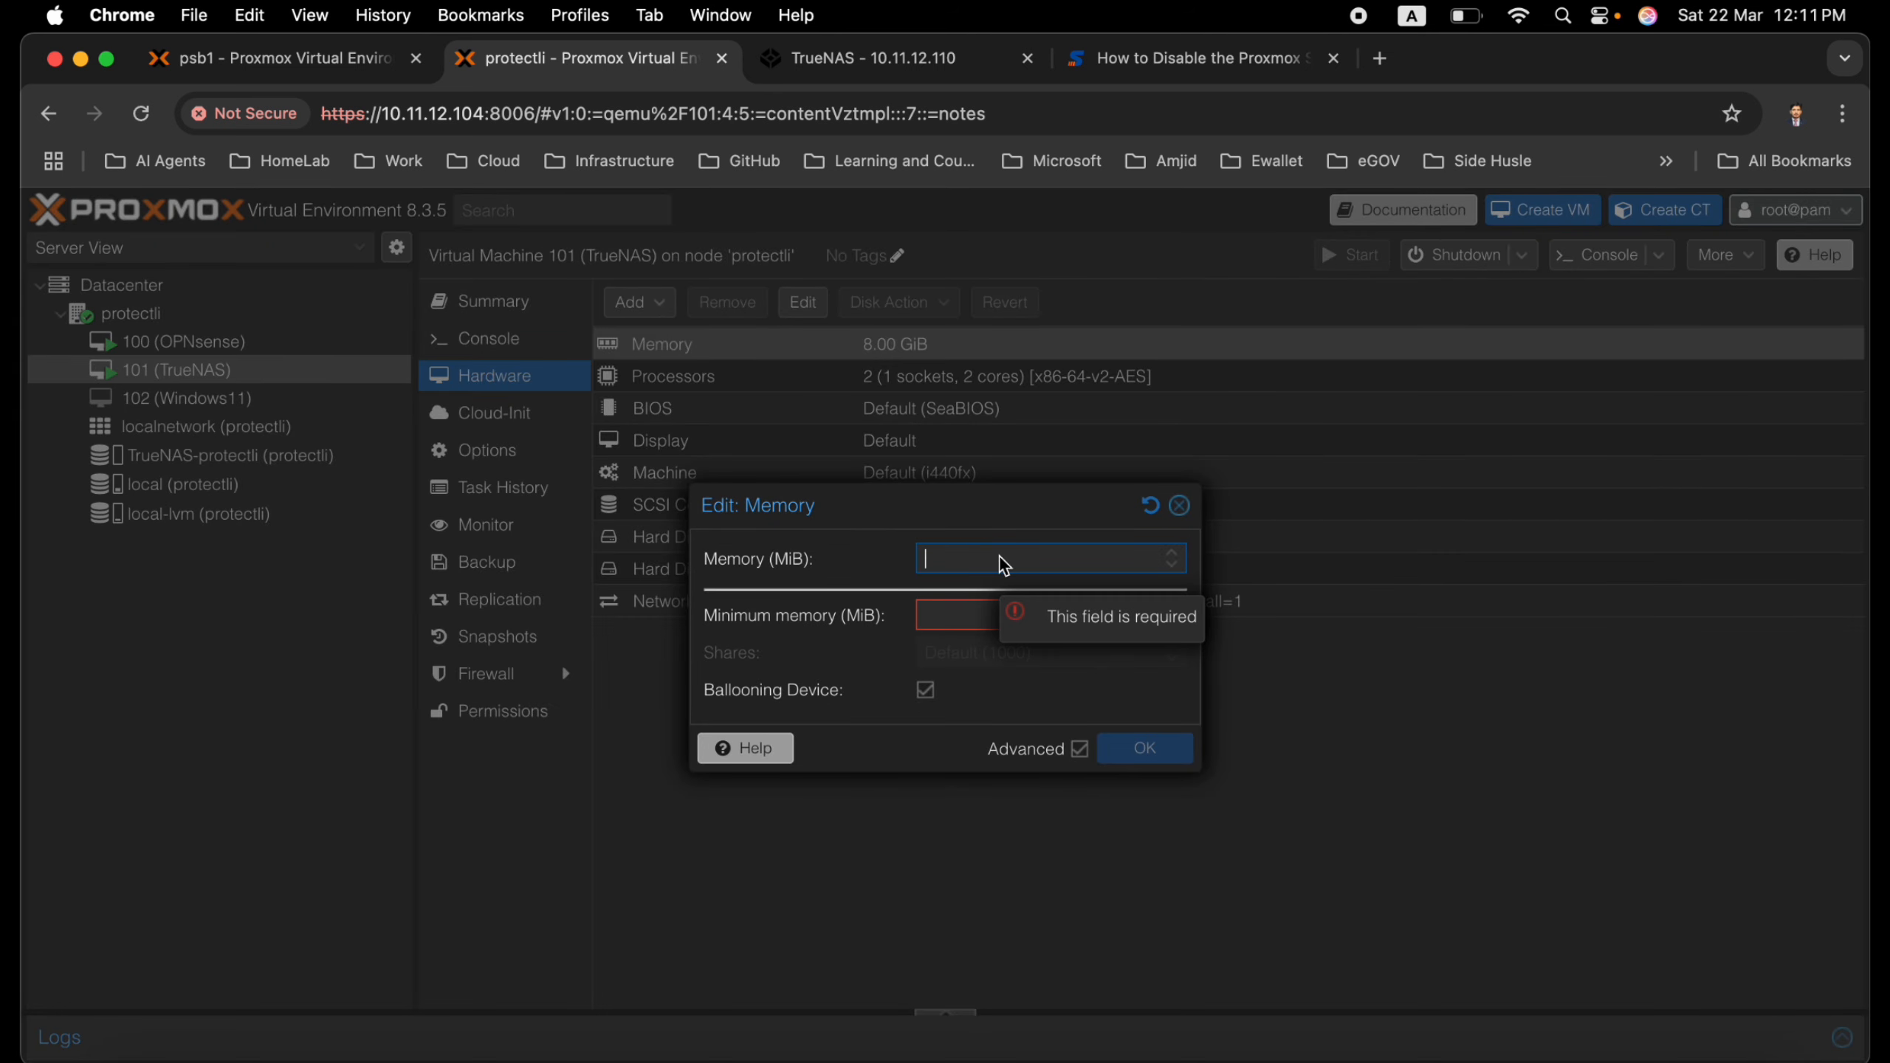
text(4096)
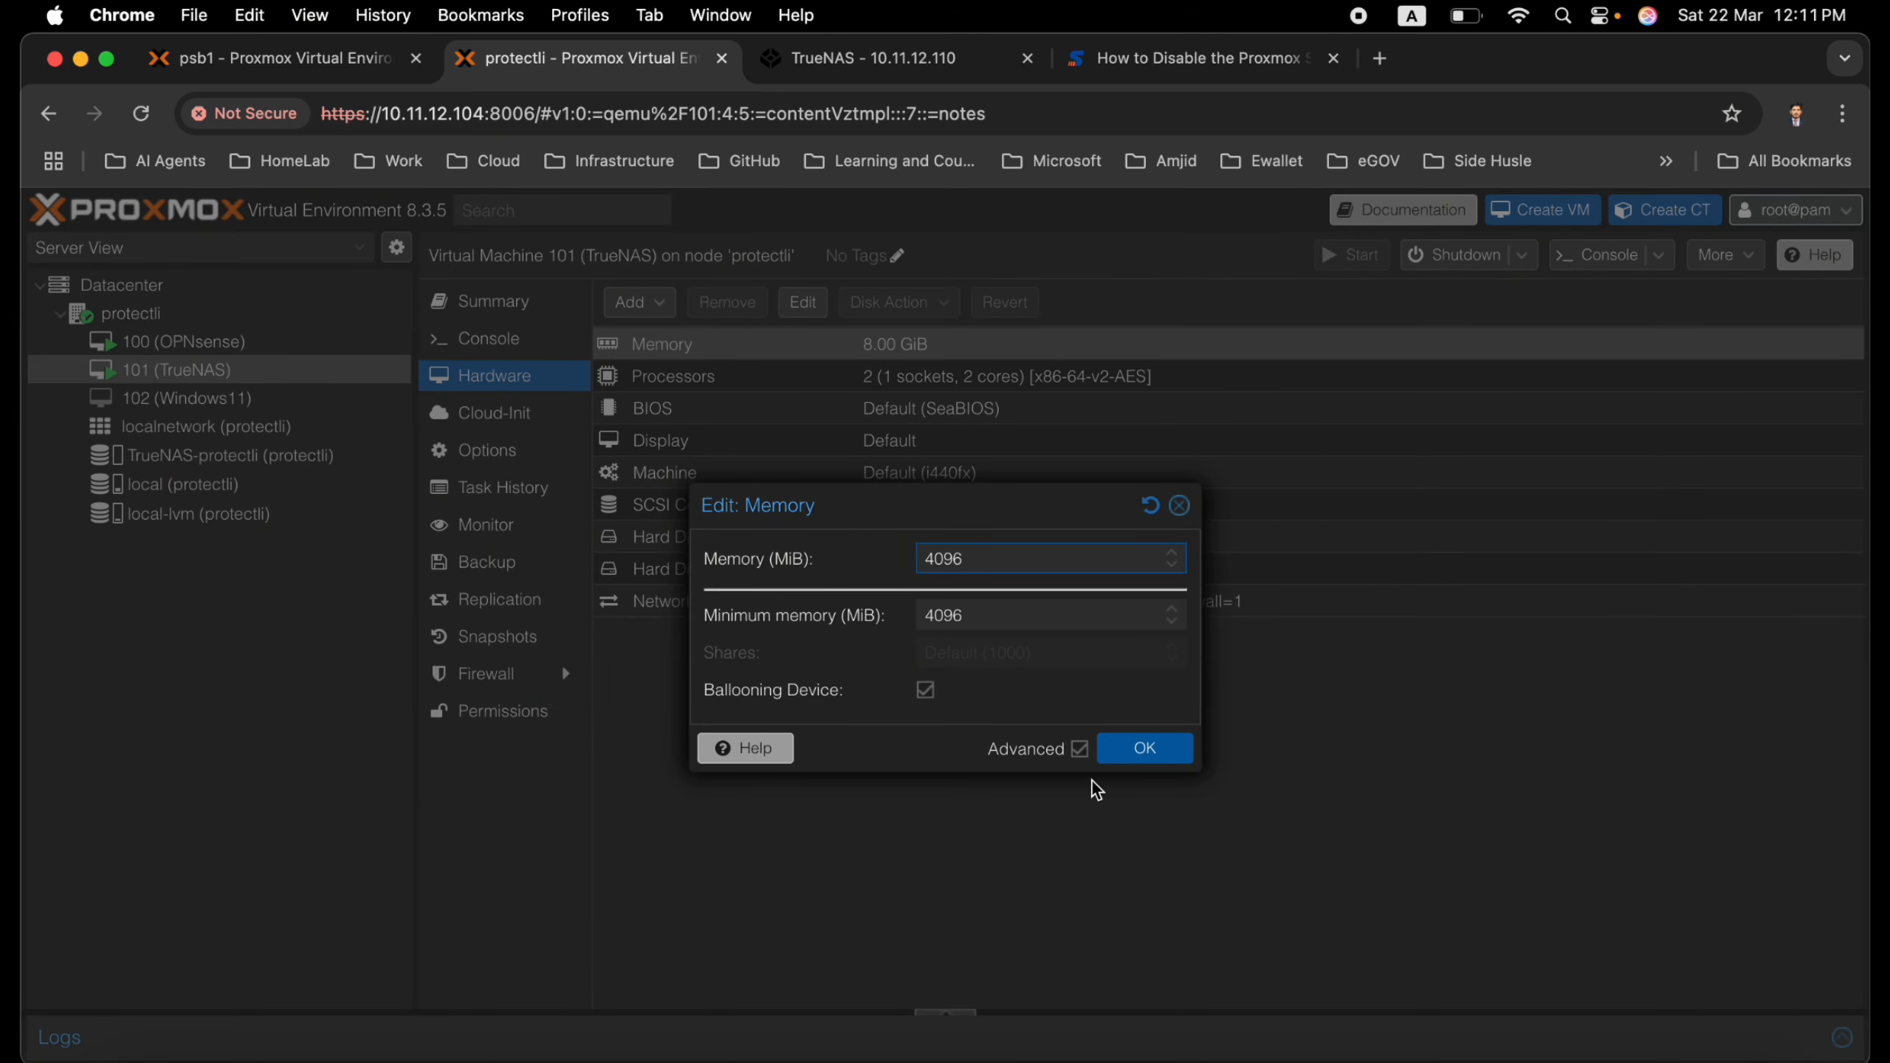
click(1133, 752)
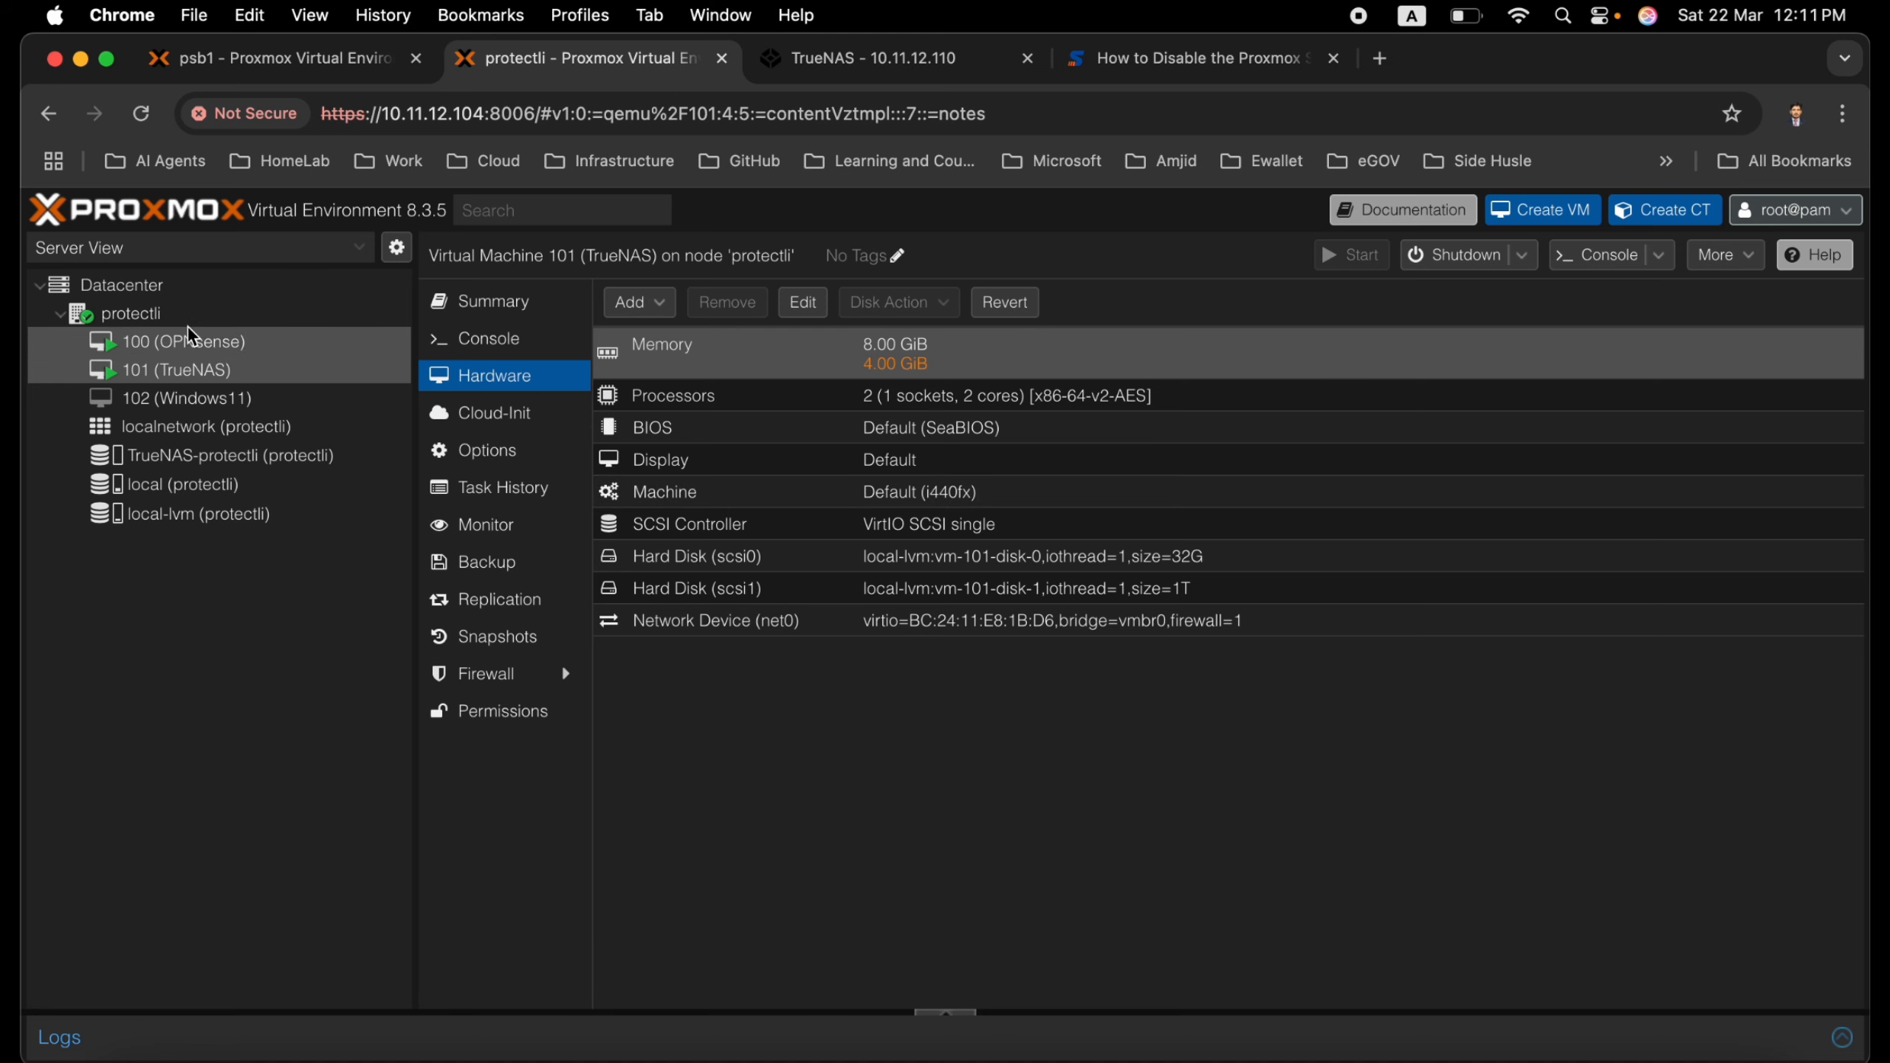
Review the resource summaries of the protectli node and VM 102 (Windows11)
click(131, 313)
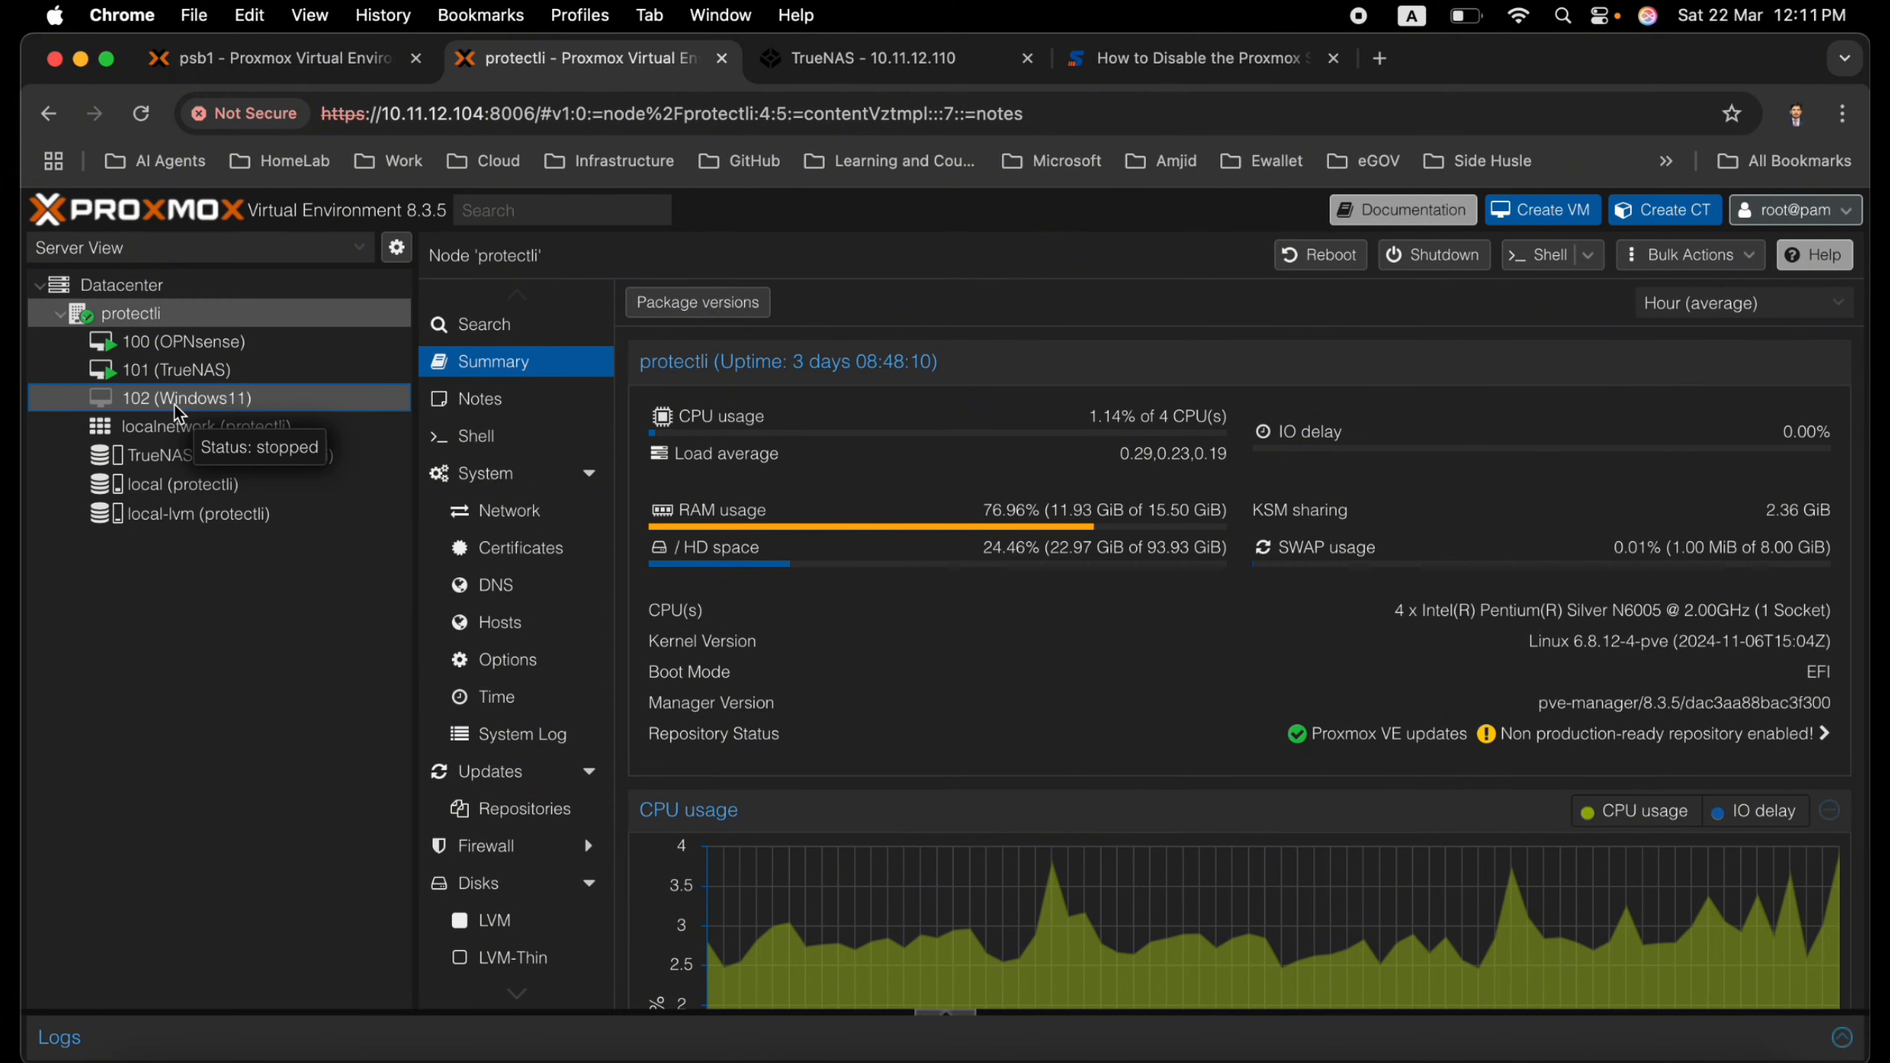
click(177, 403)
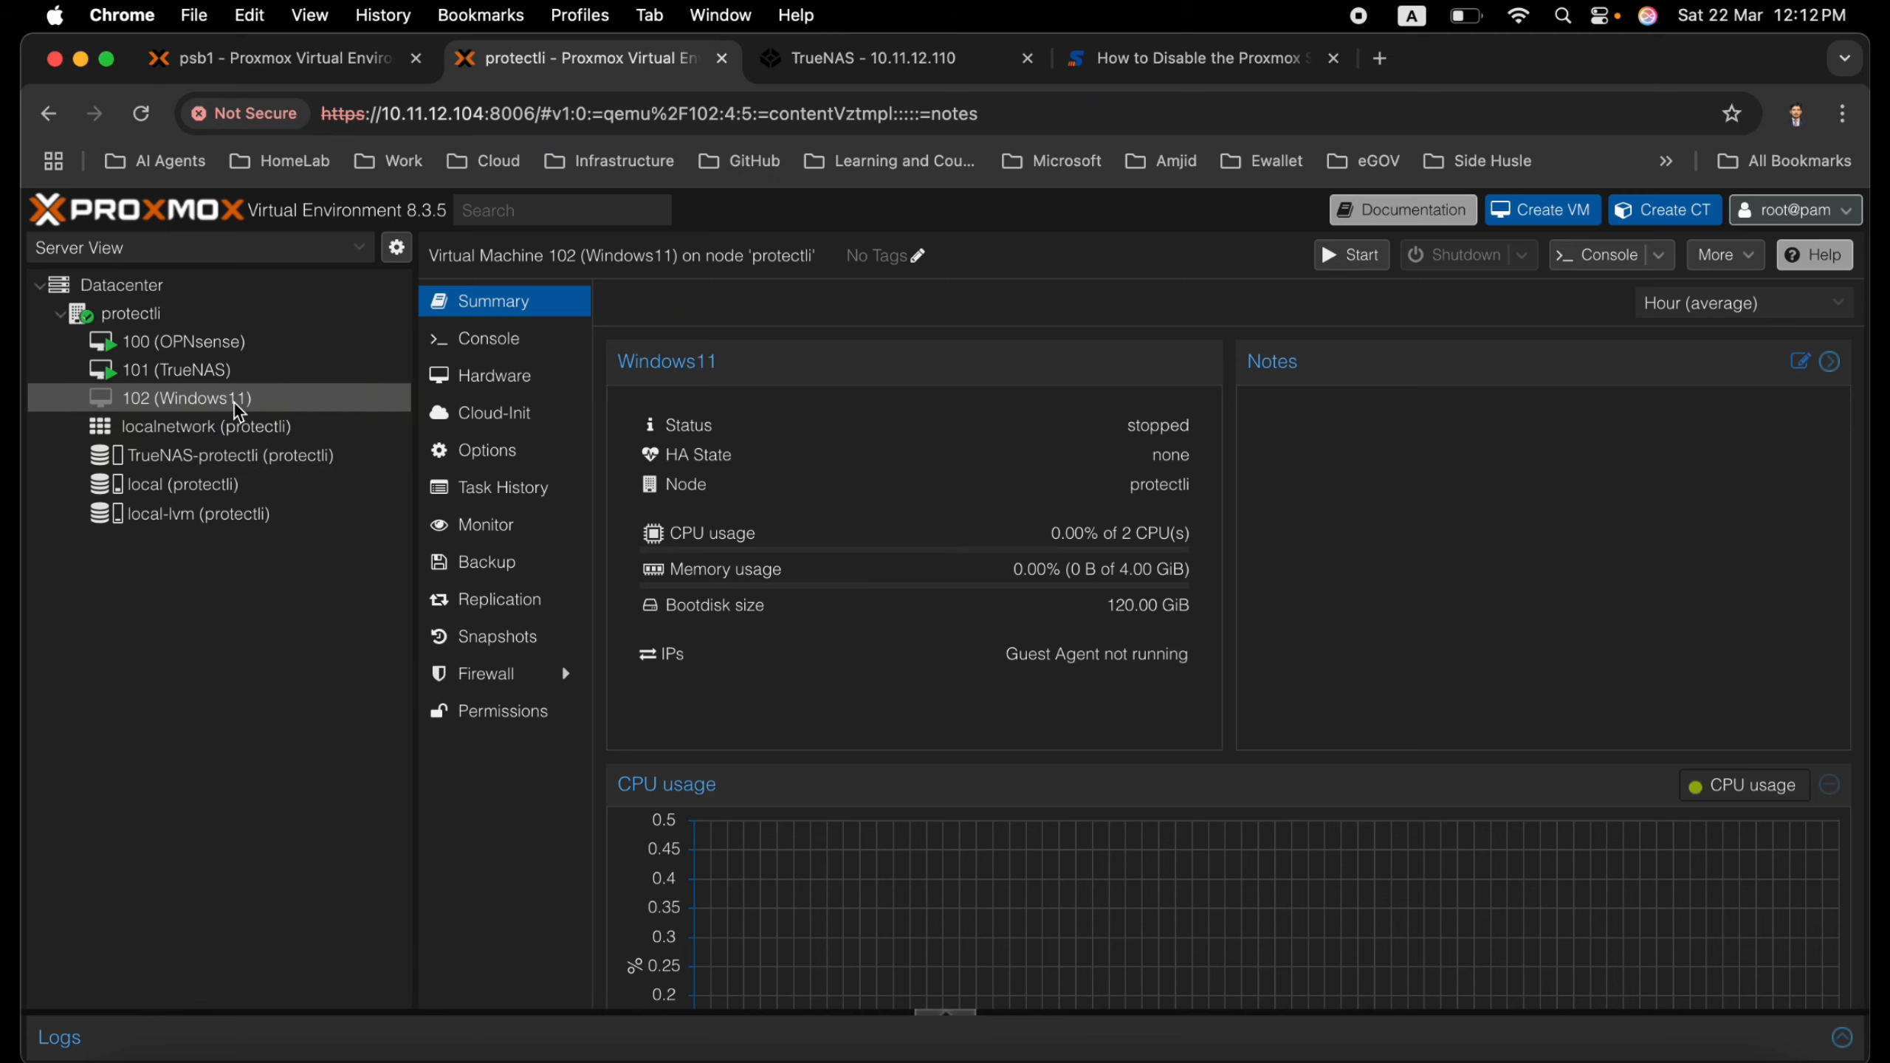
click(178, 329)
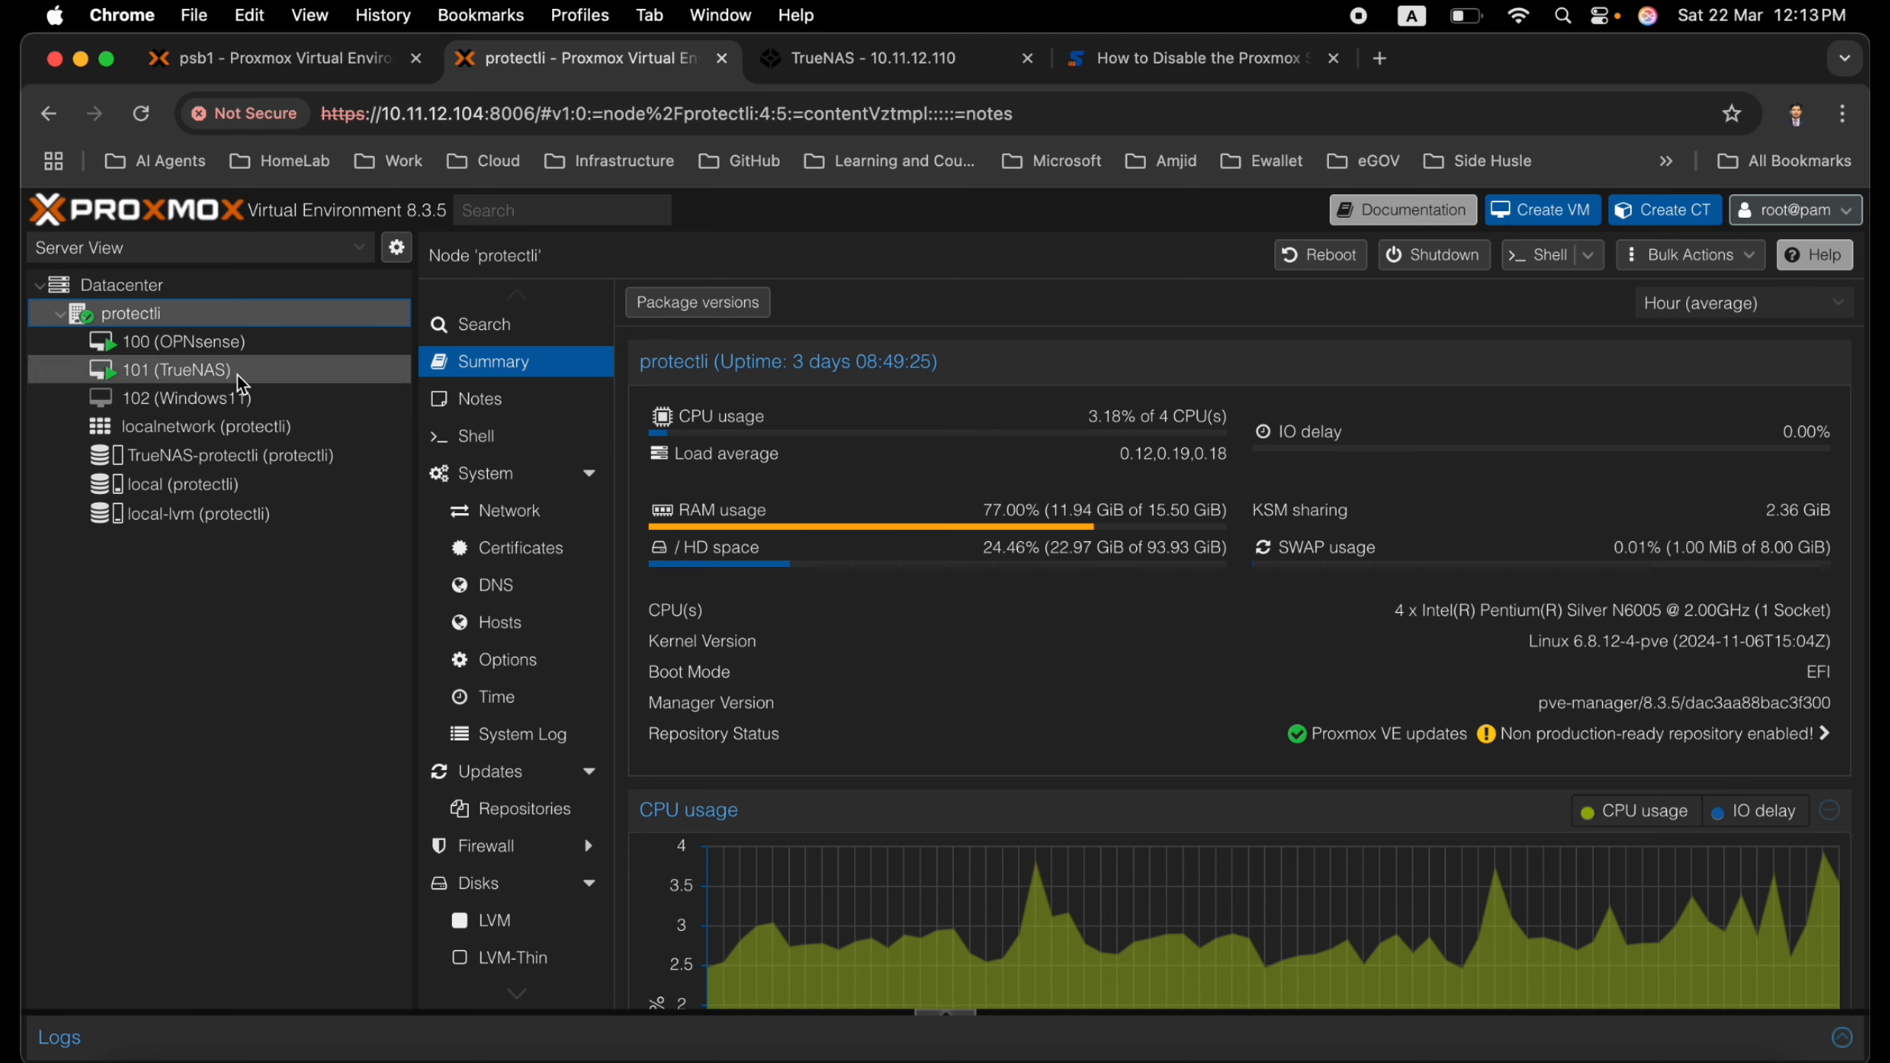
Switch to the psb1 cluster, look through the guests on psb1 and psb3, and open template 105 (Ubuntu24.04-Template)
click(306, 66)
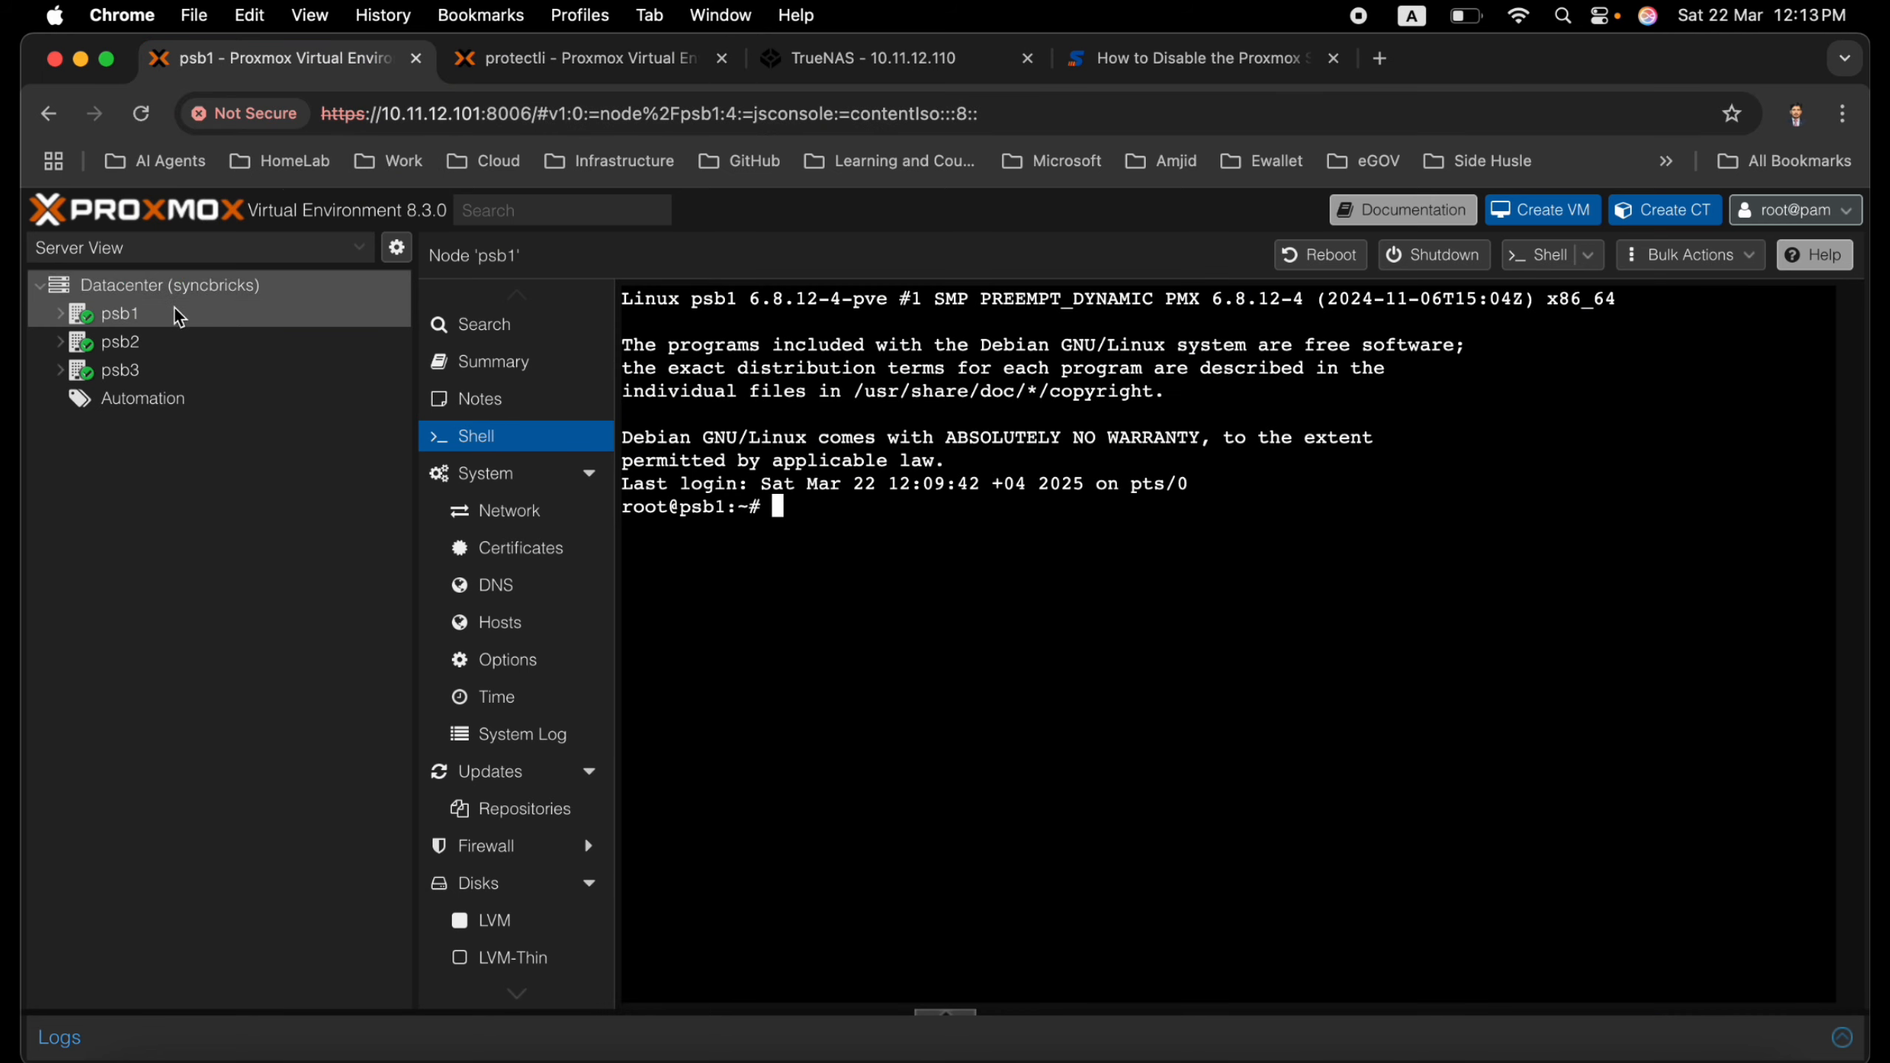
click(72, 313)
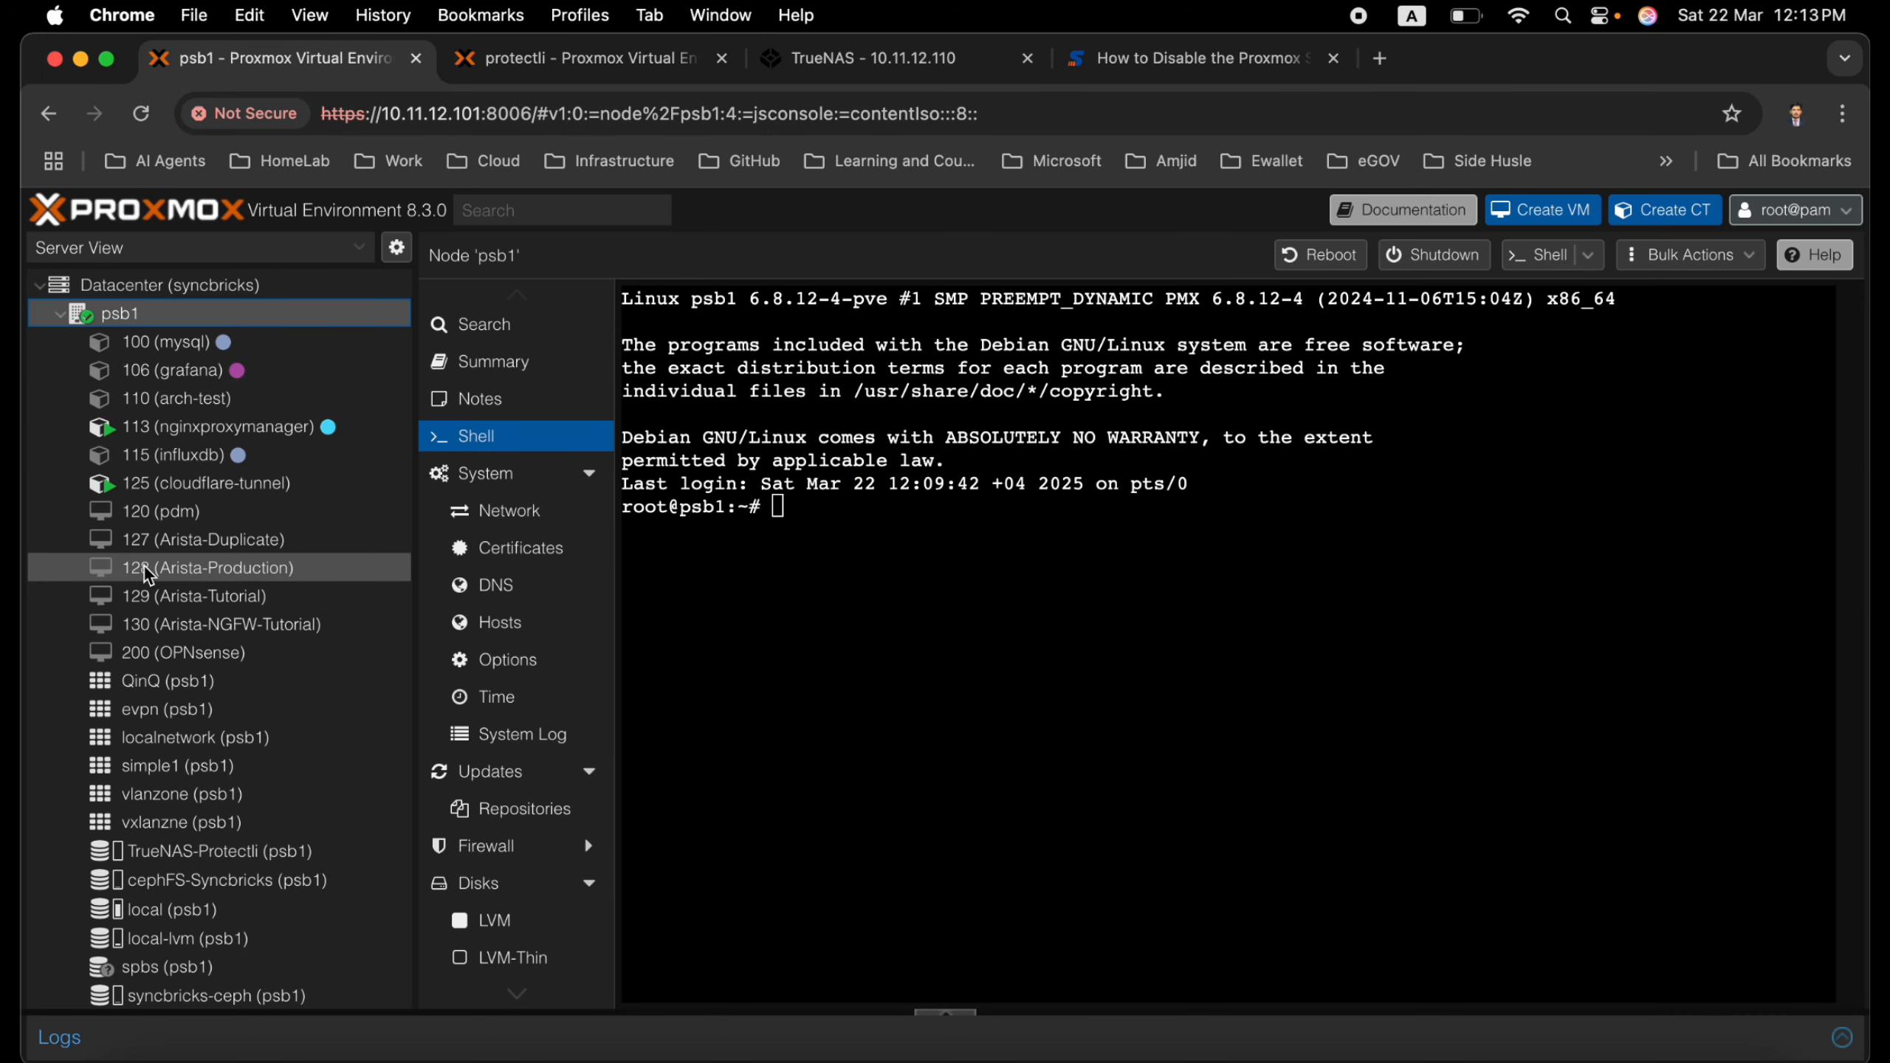
scroll(147, 573, down, 2)
scroll(147, 574, up, 2)
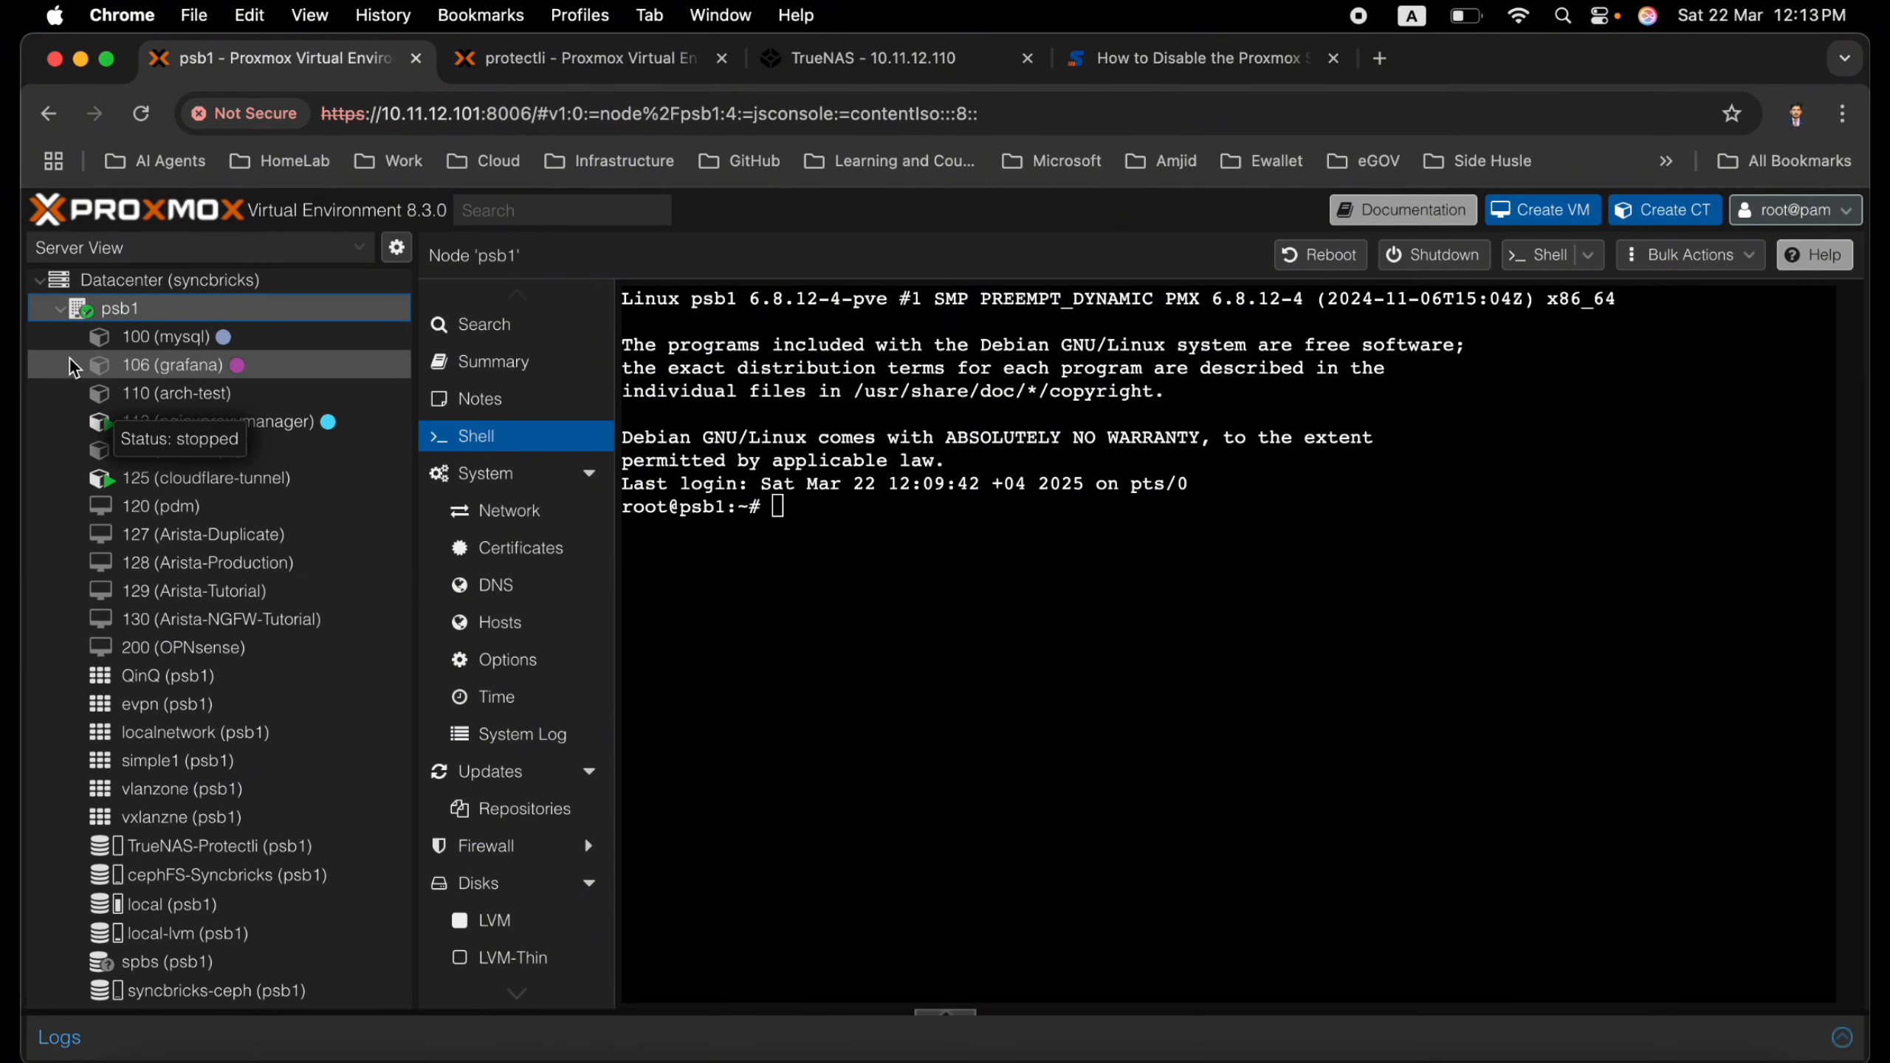
click(64, 325)
click(62, 312)
click(61, 370)
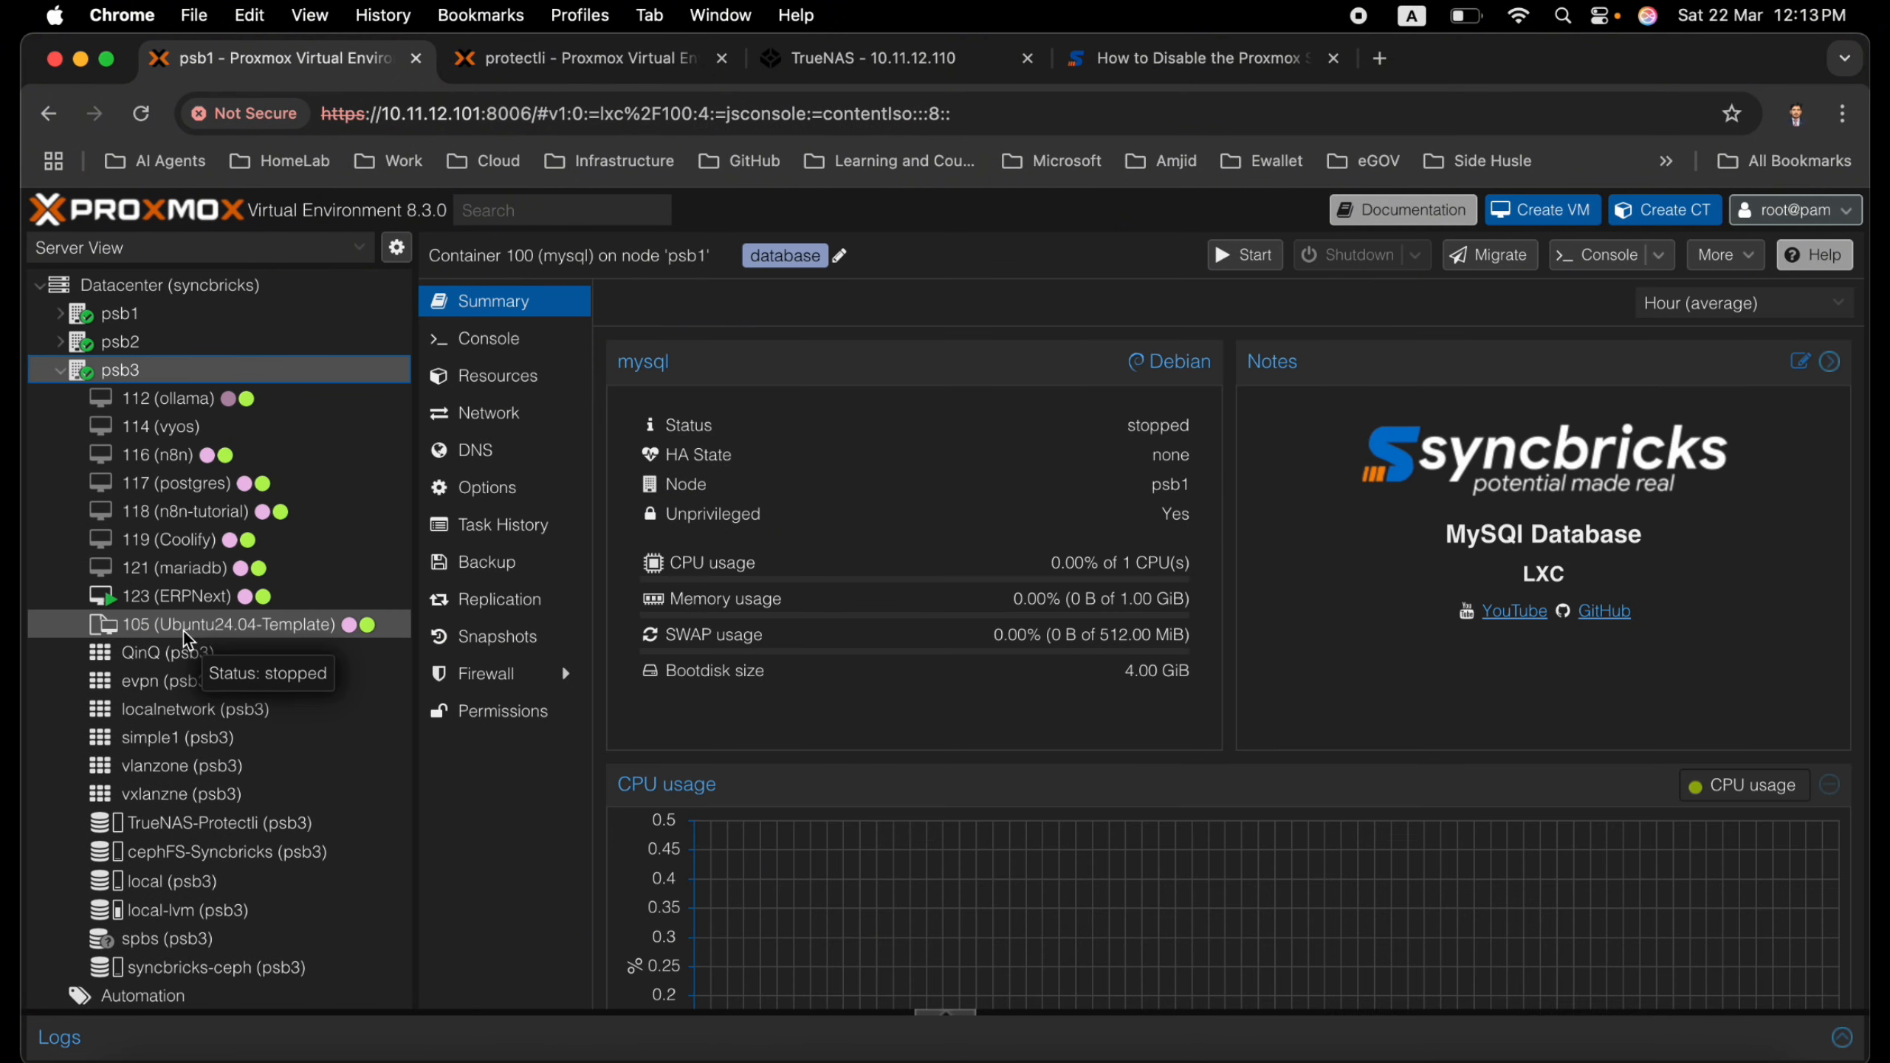
click(183, 632)
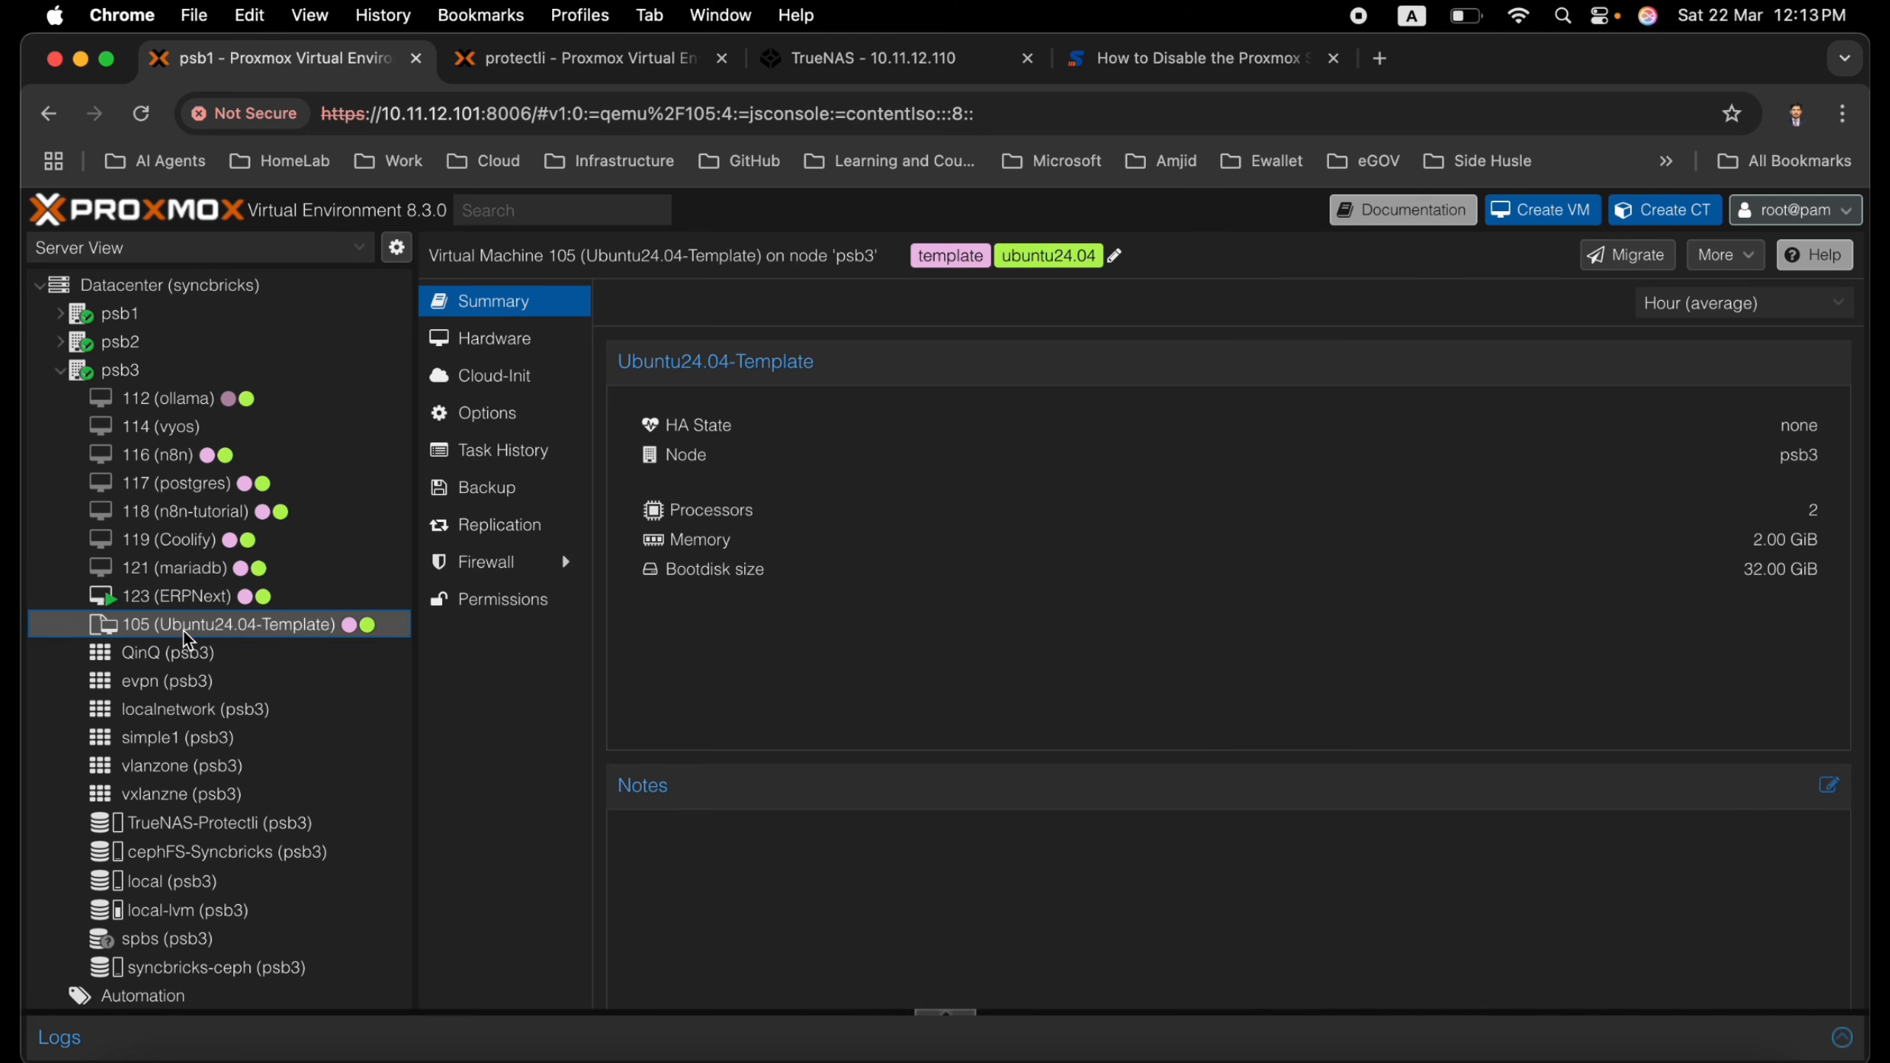
Check which target nodes are offered for migrating VM 105, and close the migration dialog without migrating
right_click(210, 629)
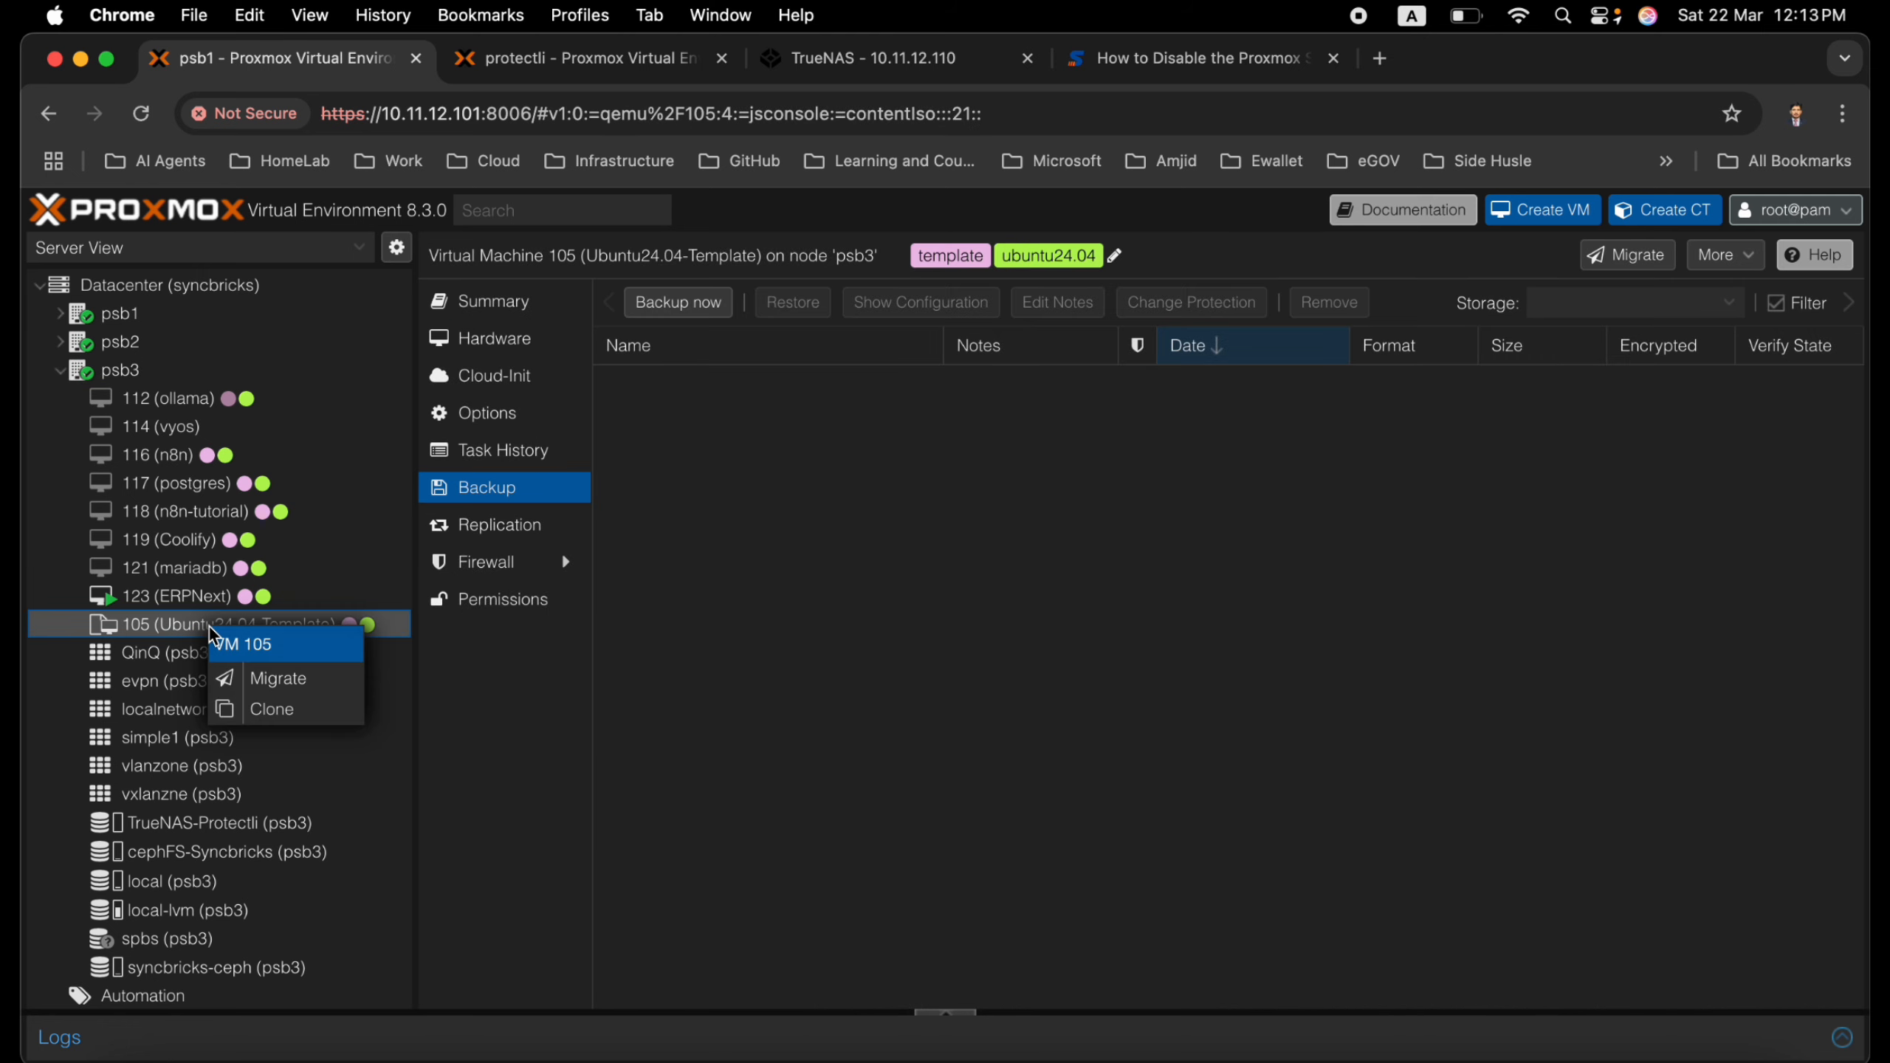
click(258, 680)
click(1128, 571)
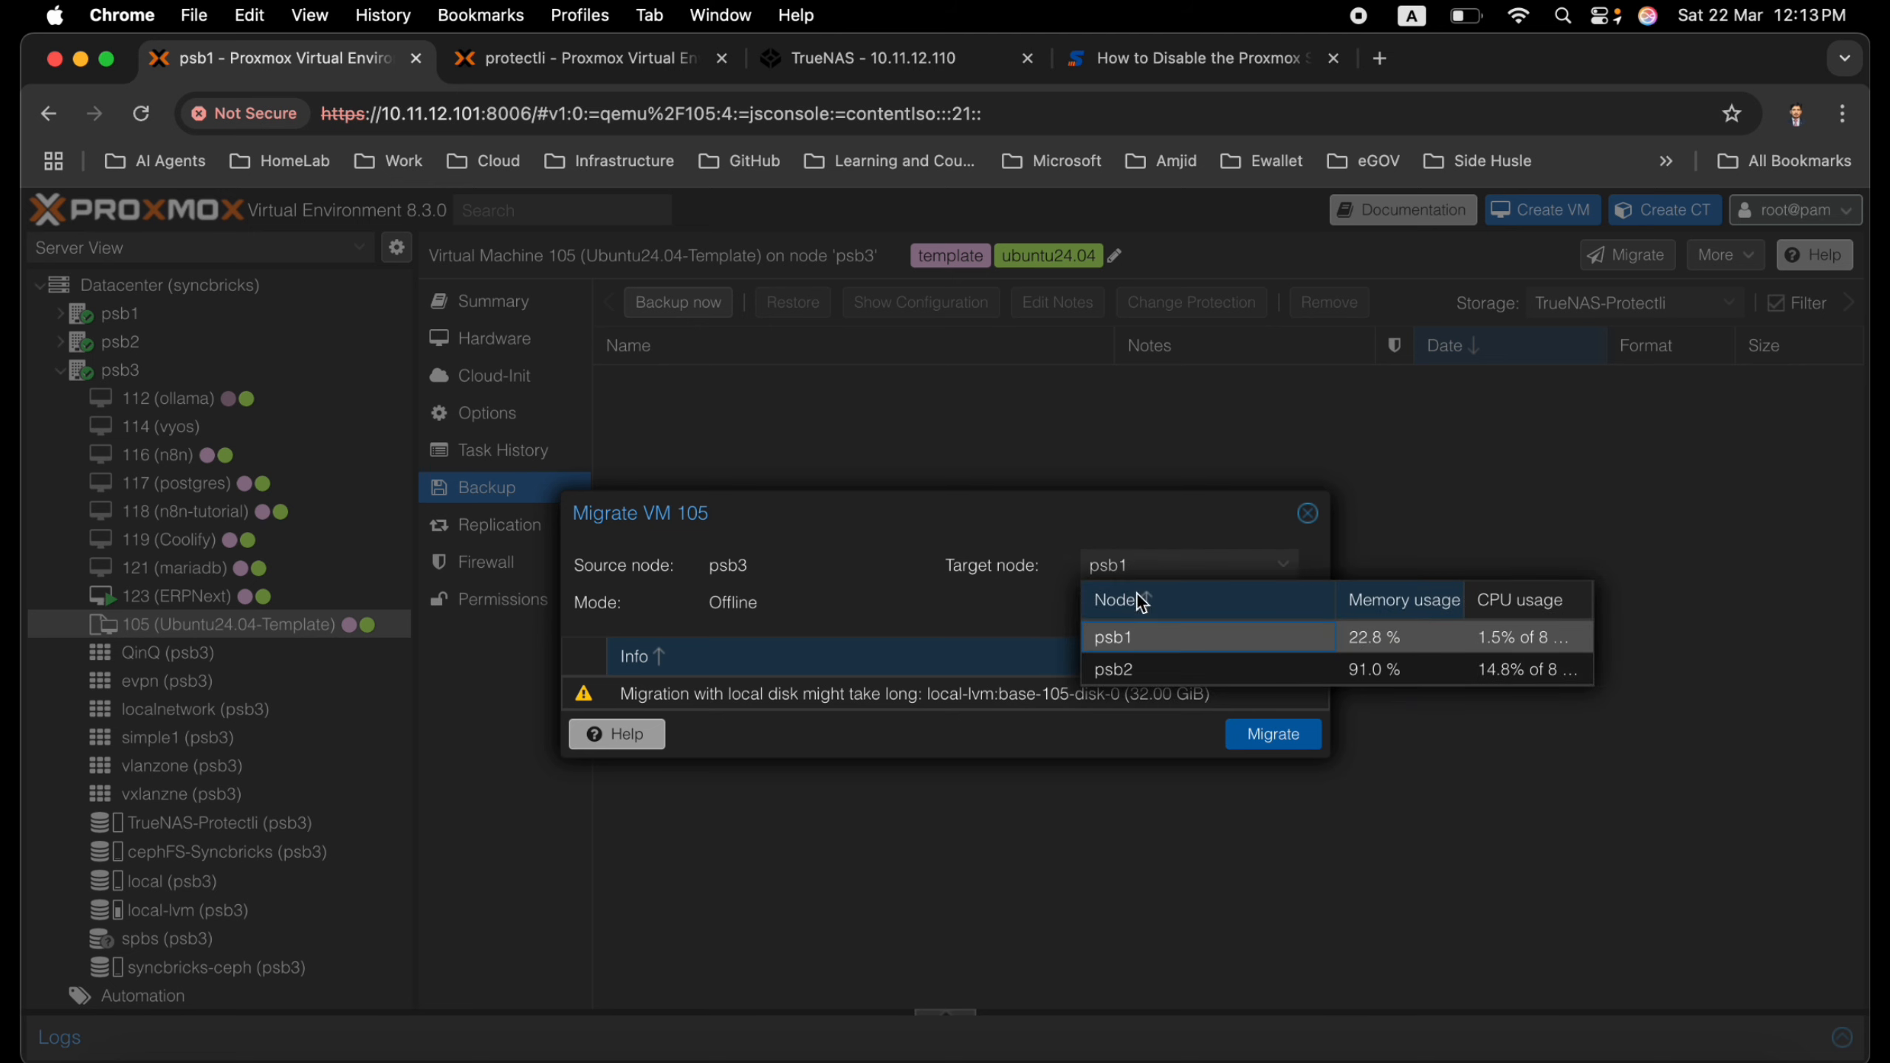
click(1308, 514)
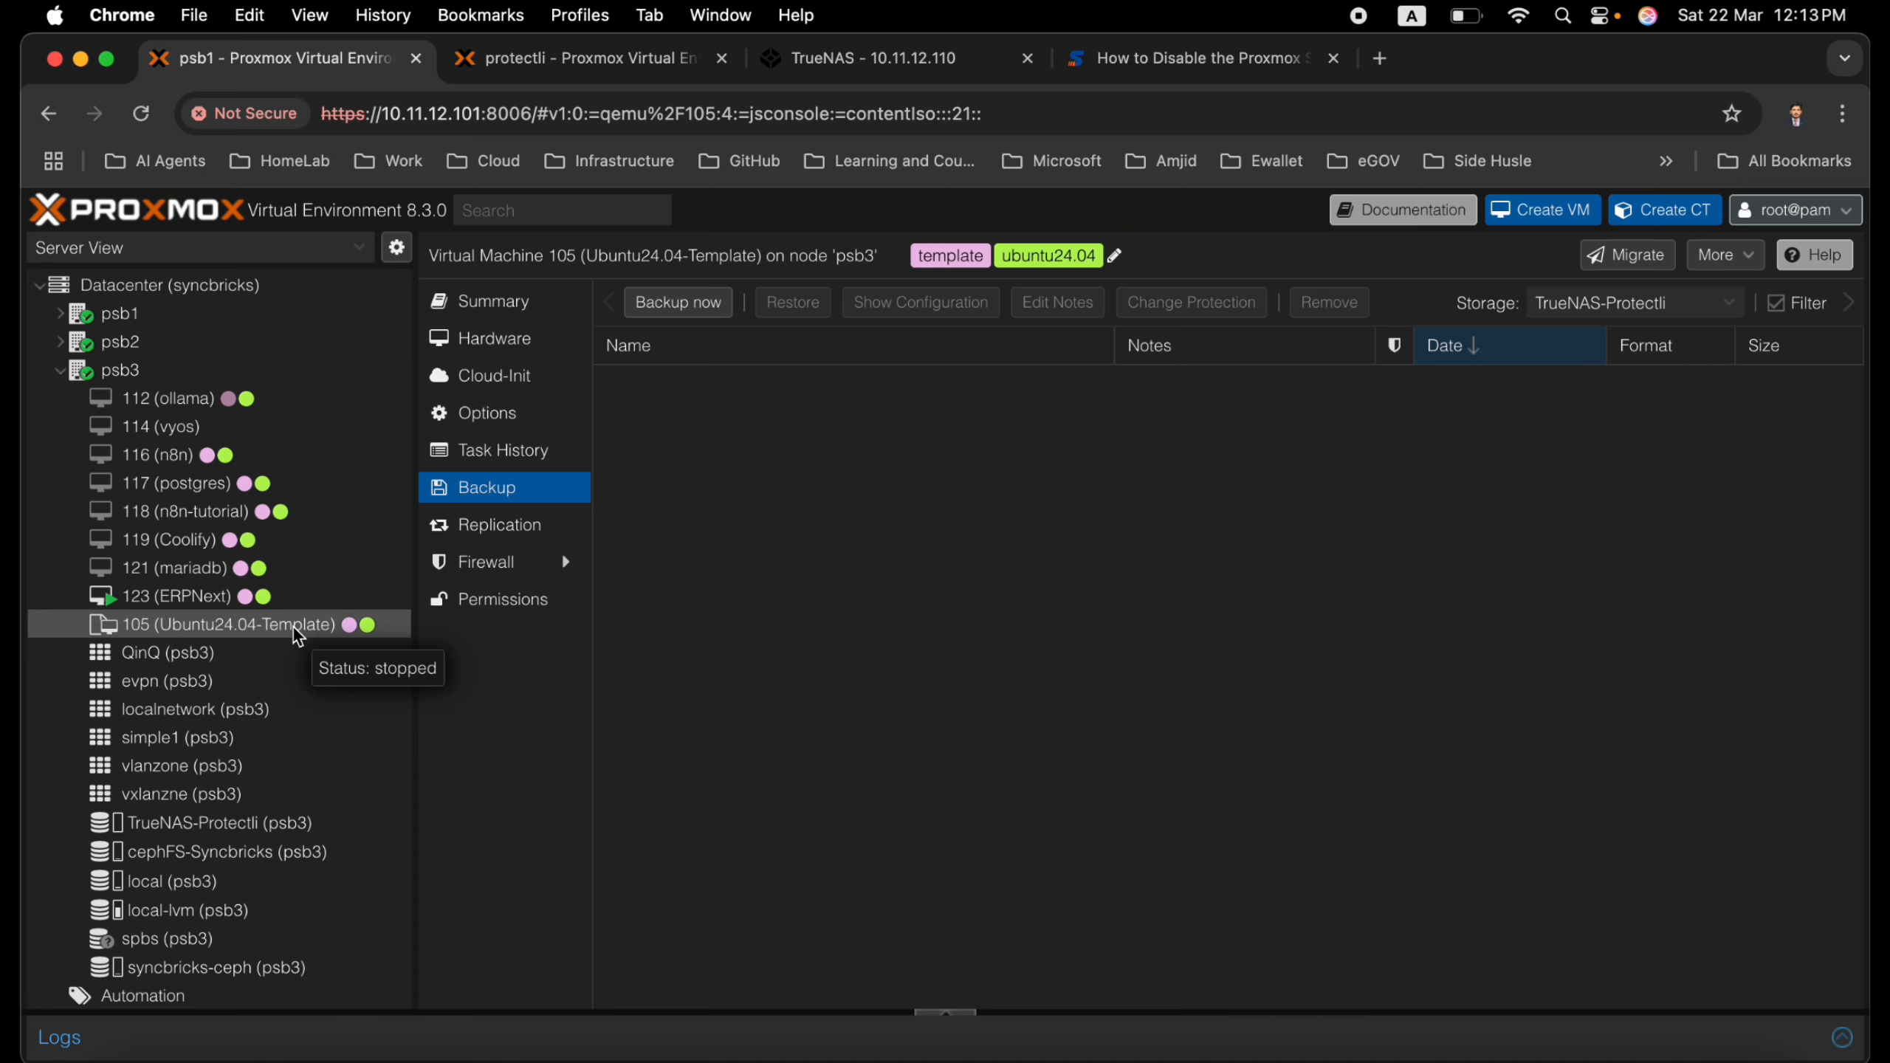
On the protectli server, examine the OPNsense and nginxproxymanager backups stored on TrueNAS-protectli
click(561, 55)
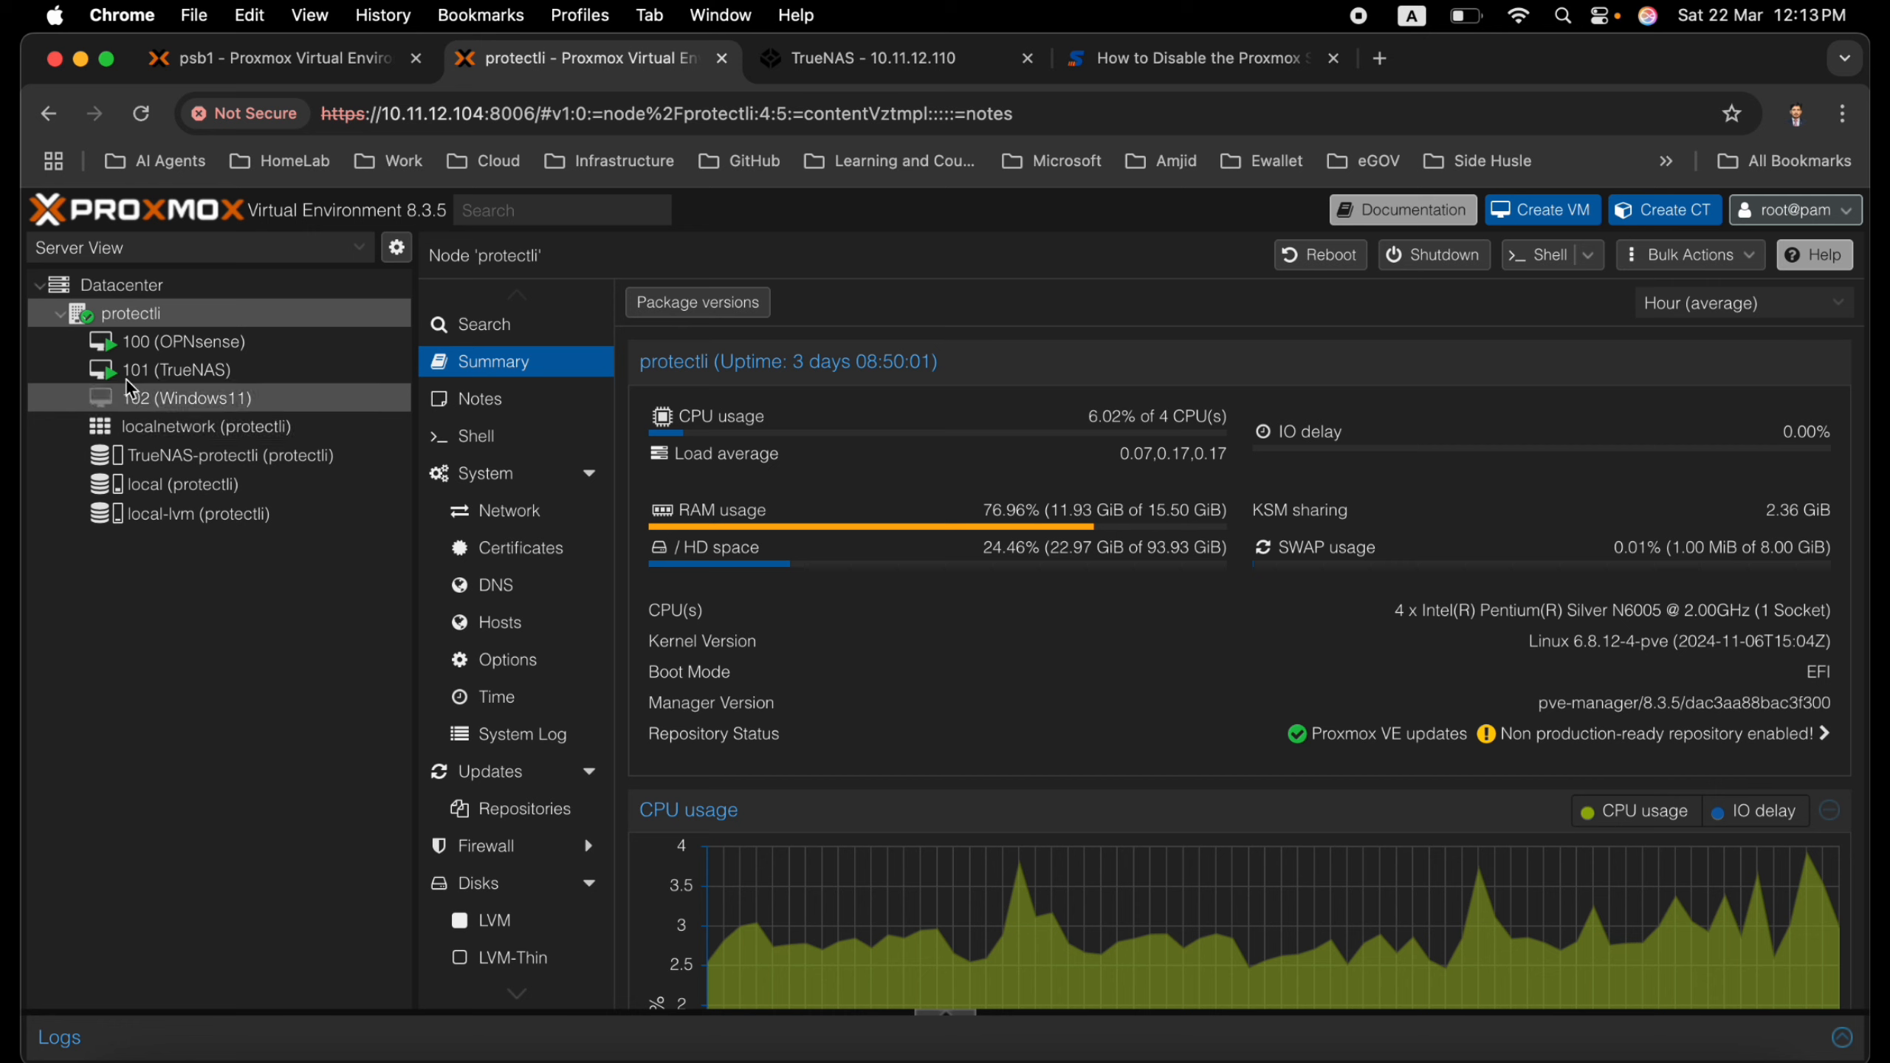
click(122, 454)
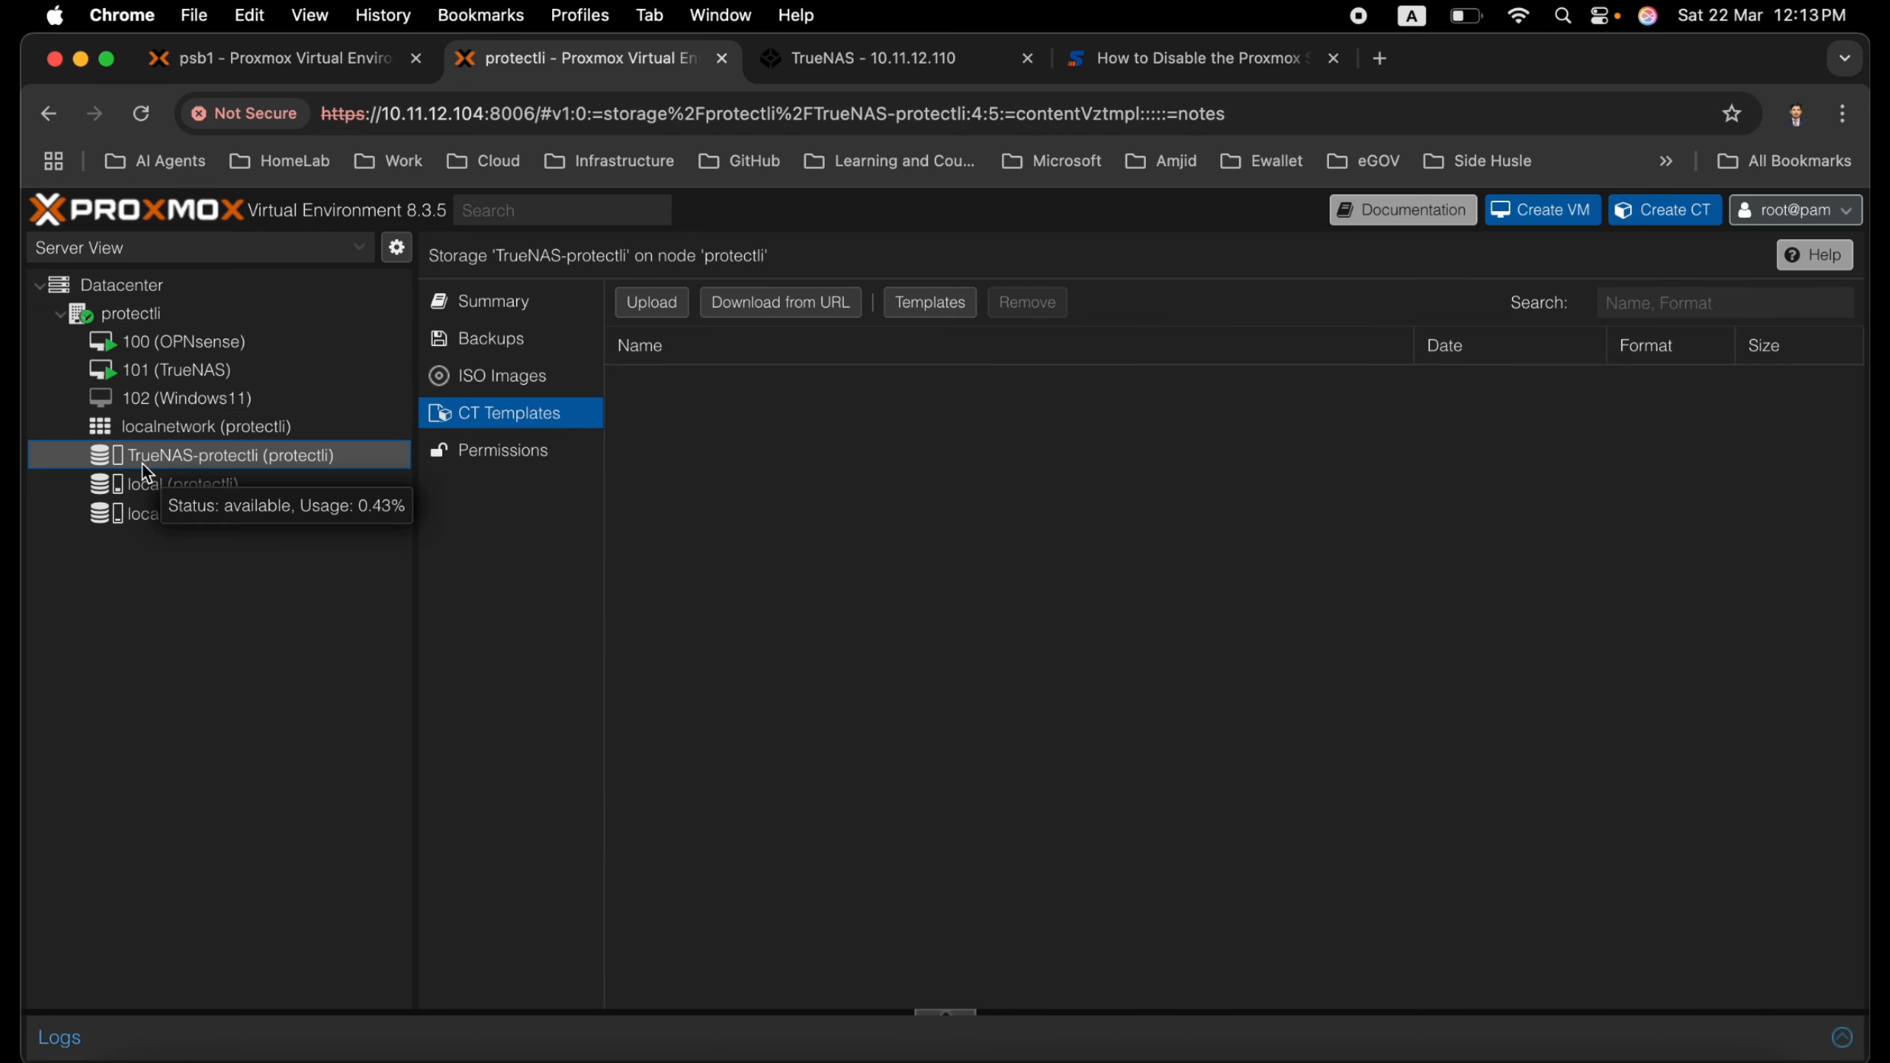
click(479, 344)
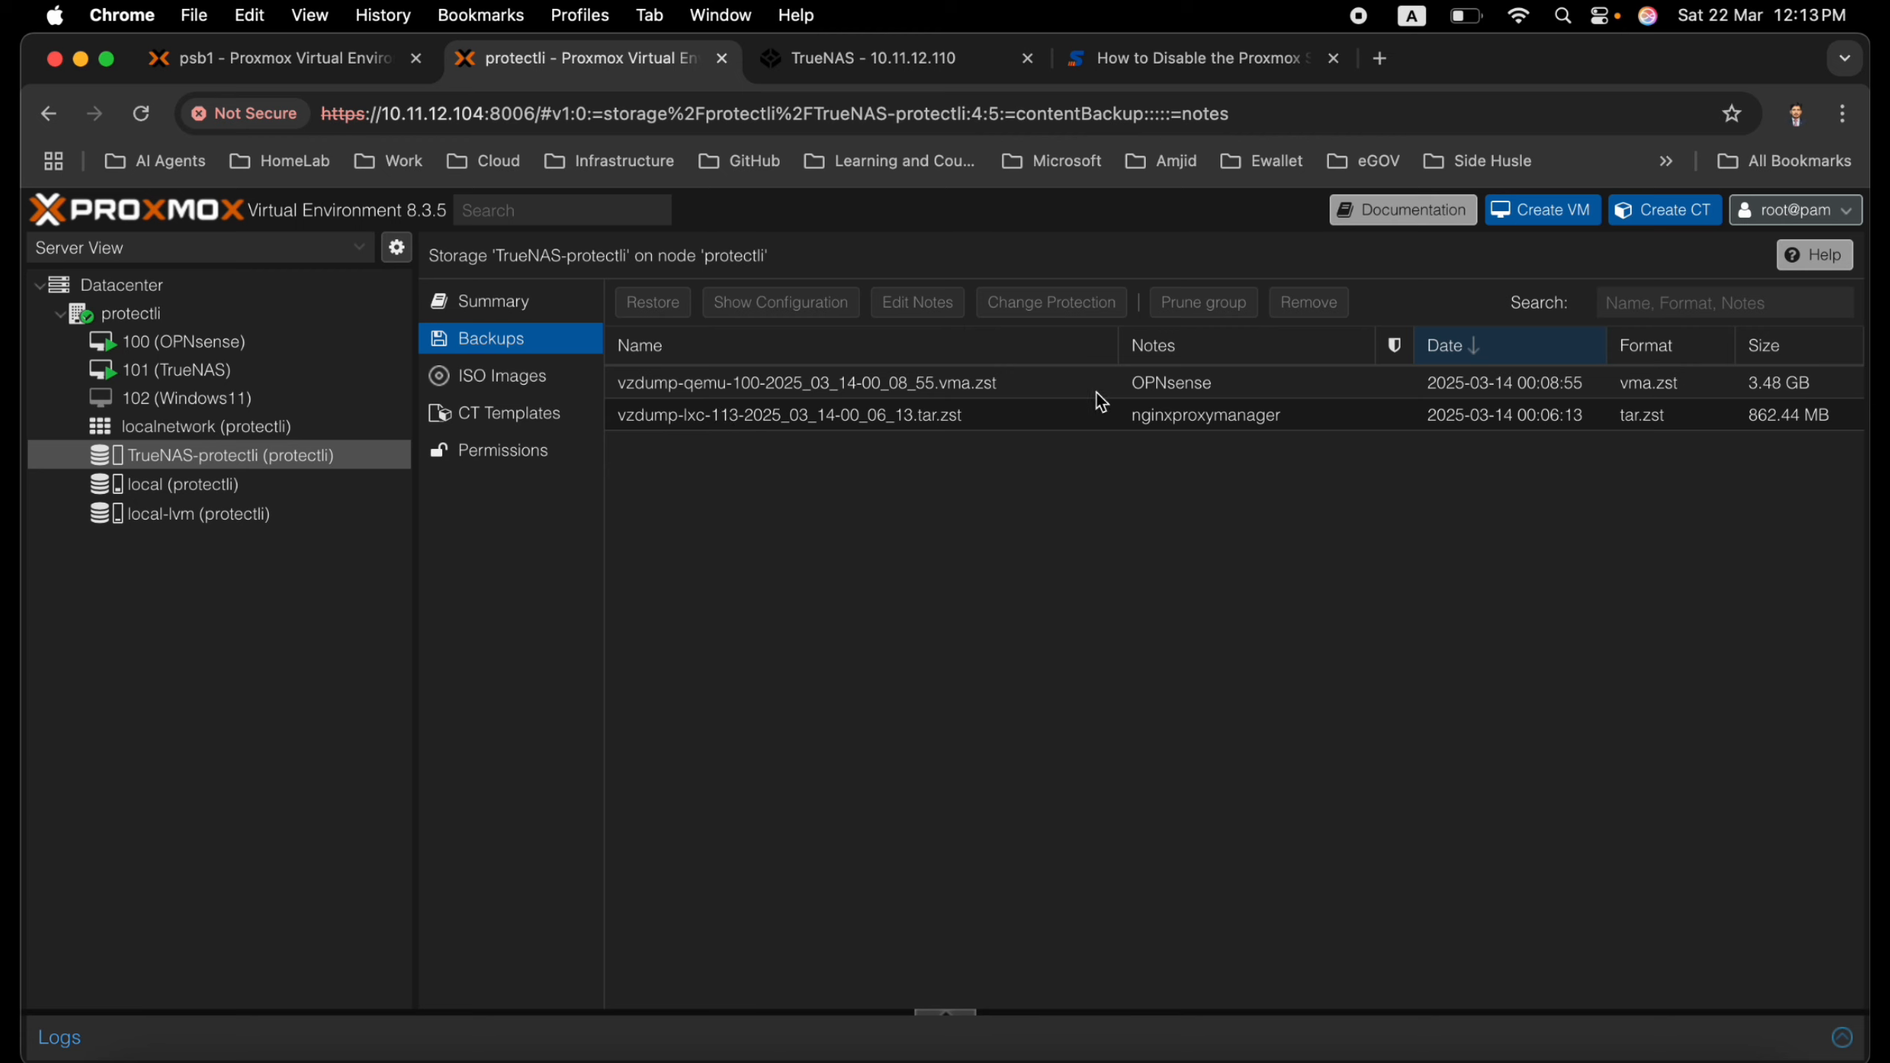
click(1188, 389)
click(1185, 423)
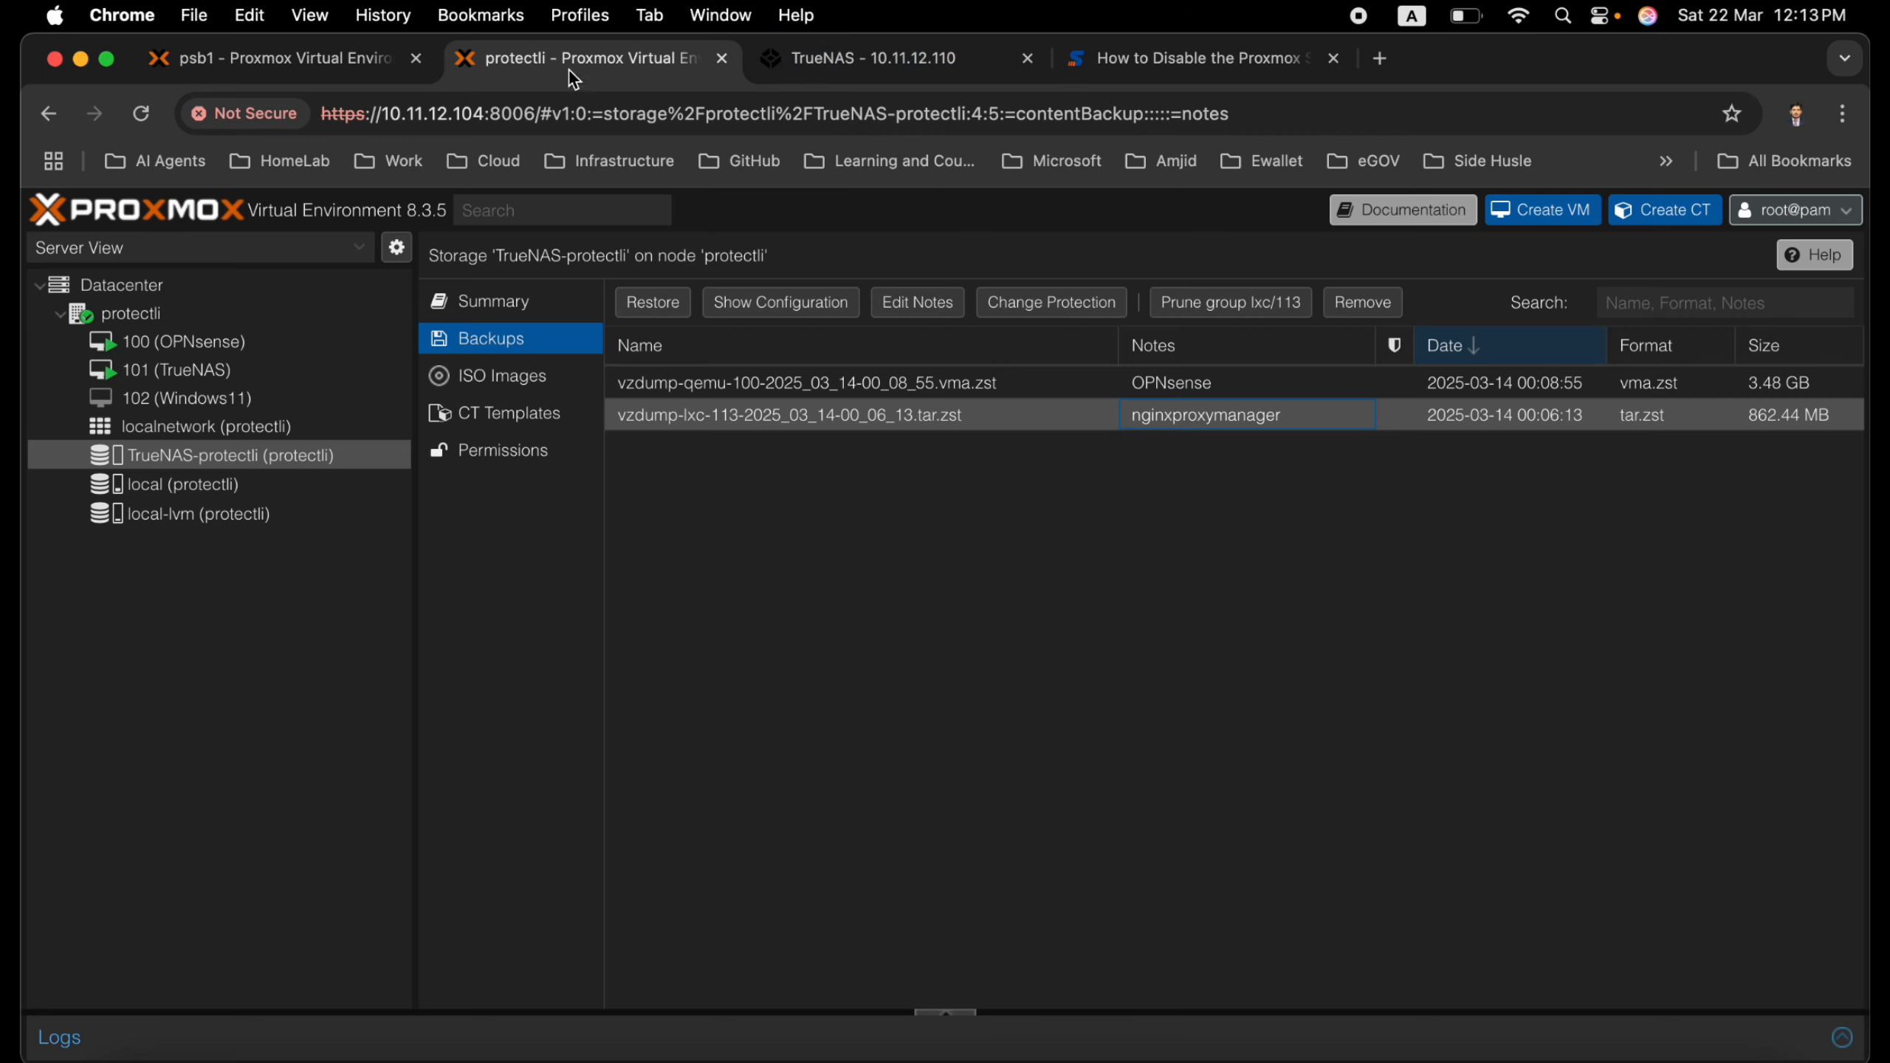
In the psb1 cluster, back up VM 105 to TrueNAS-Protectli in Snapshot mode with ZSTD compression and the {{guestname}} note
click(361, 59)
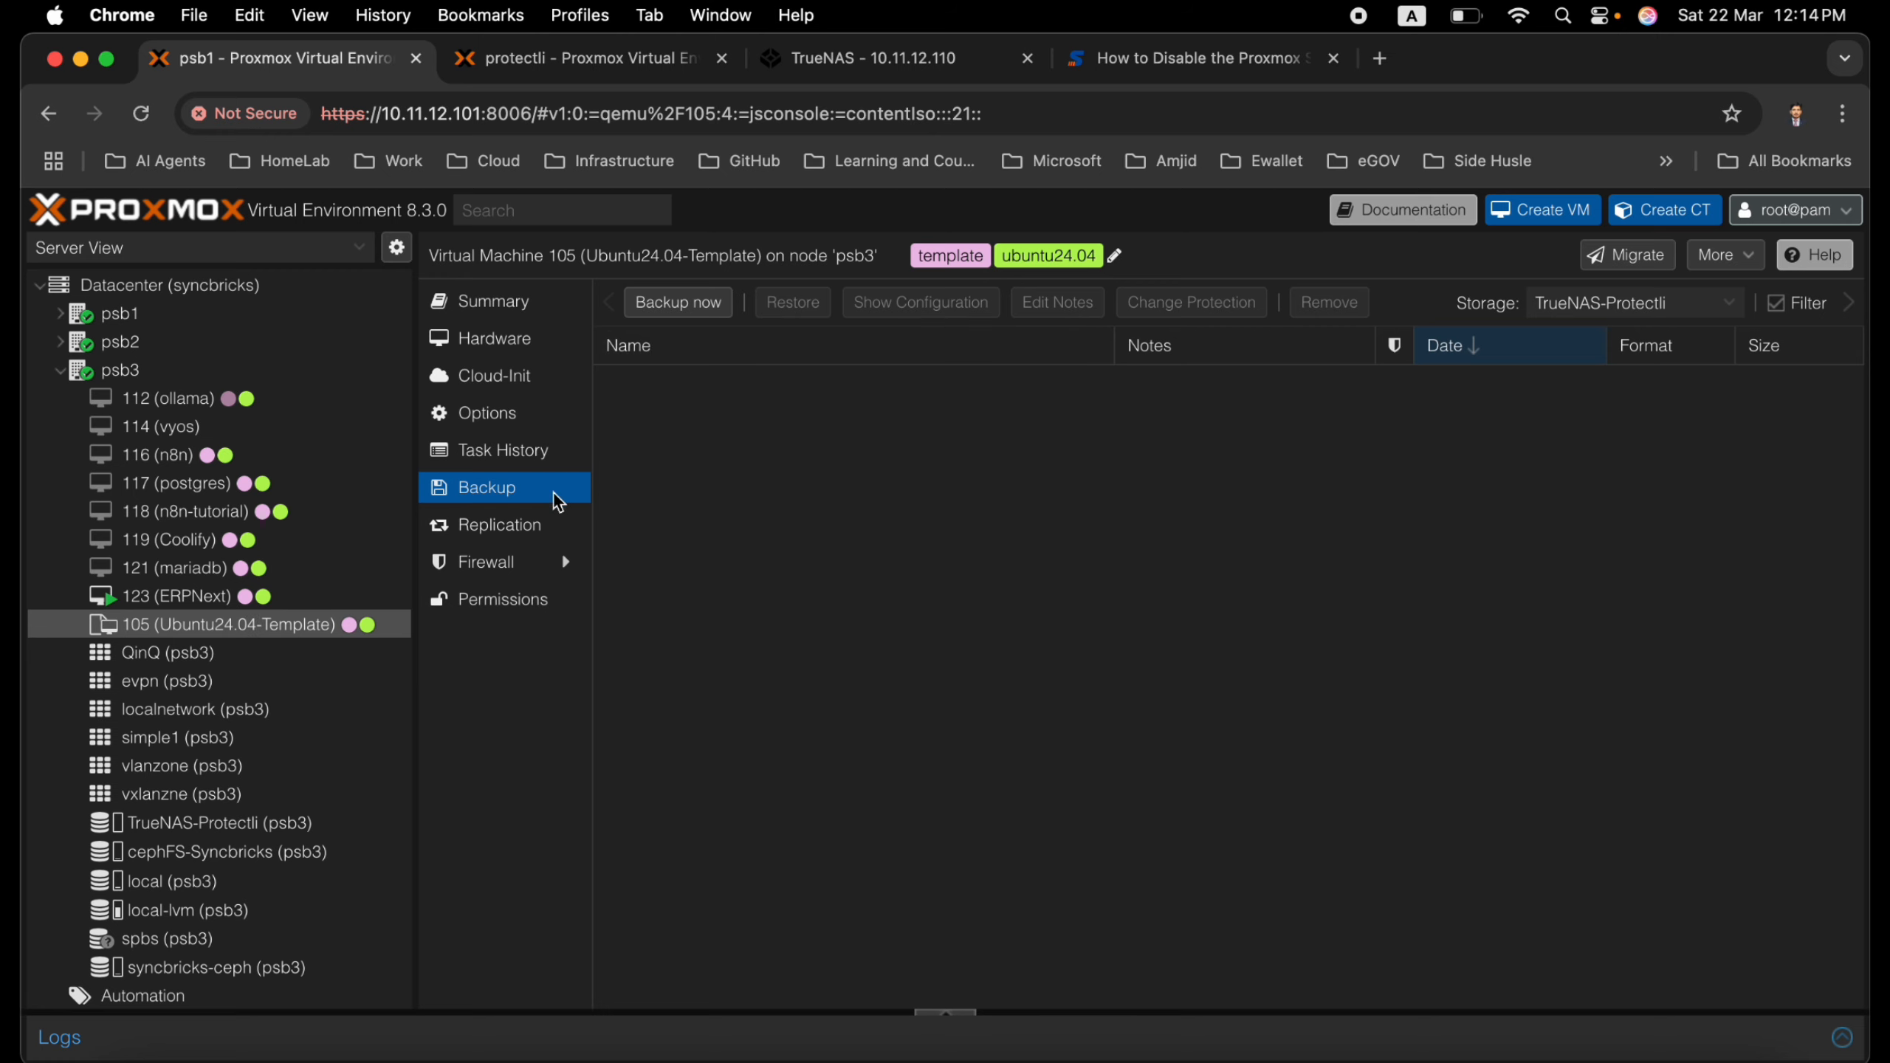
click(1642, 312)
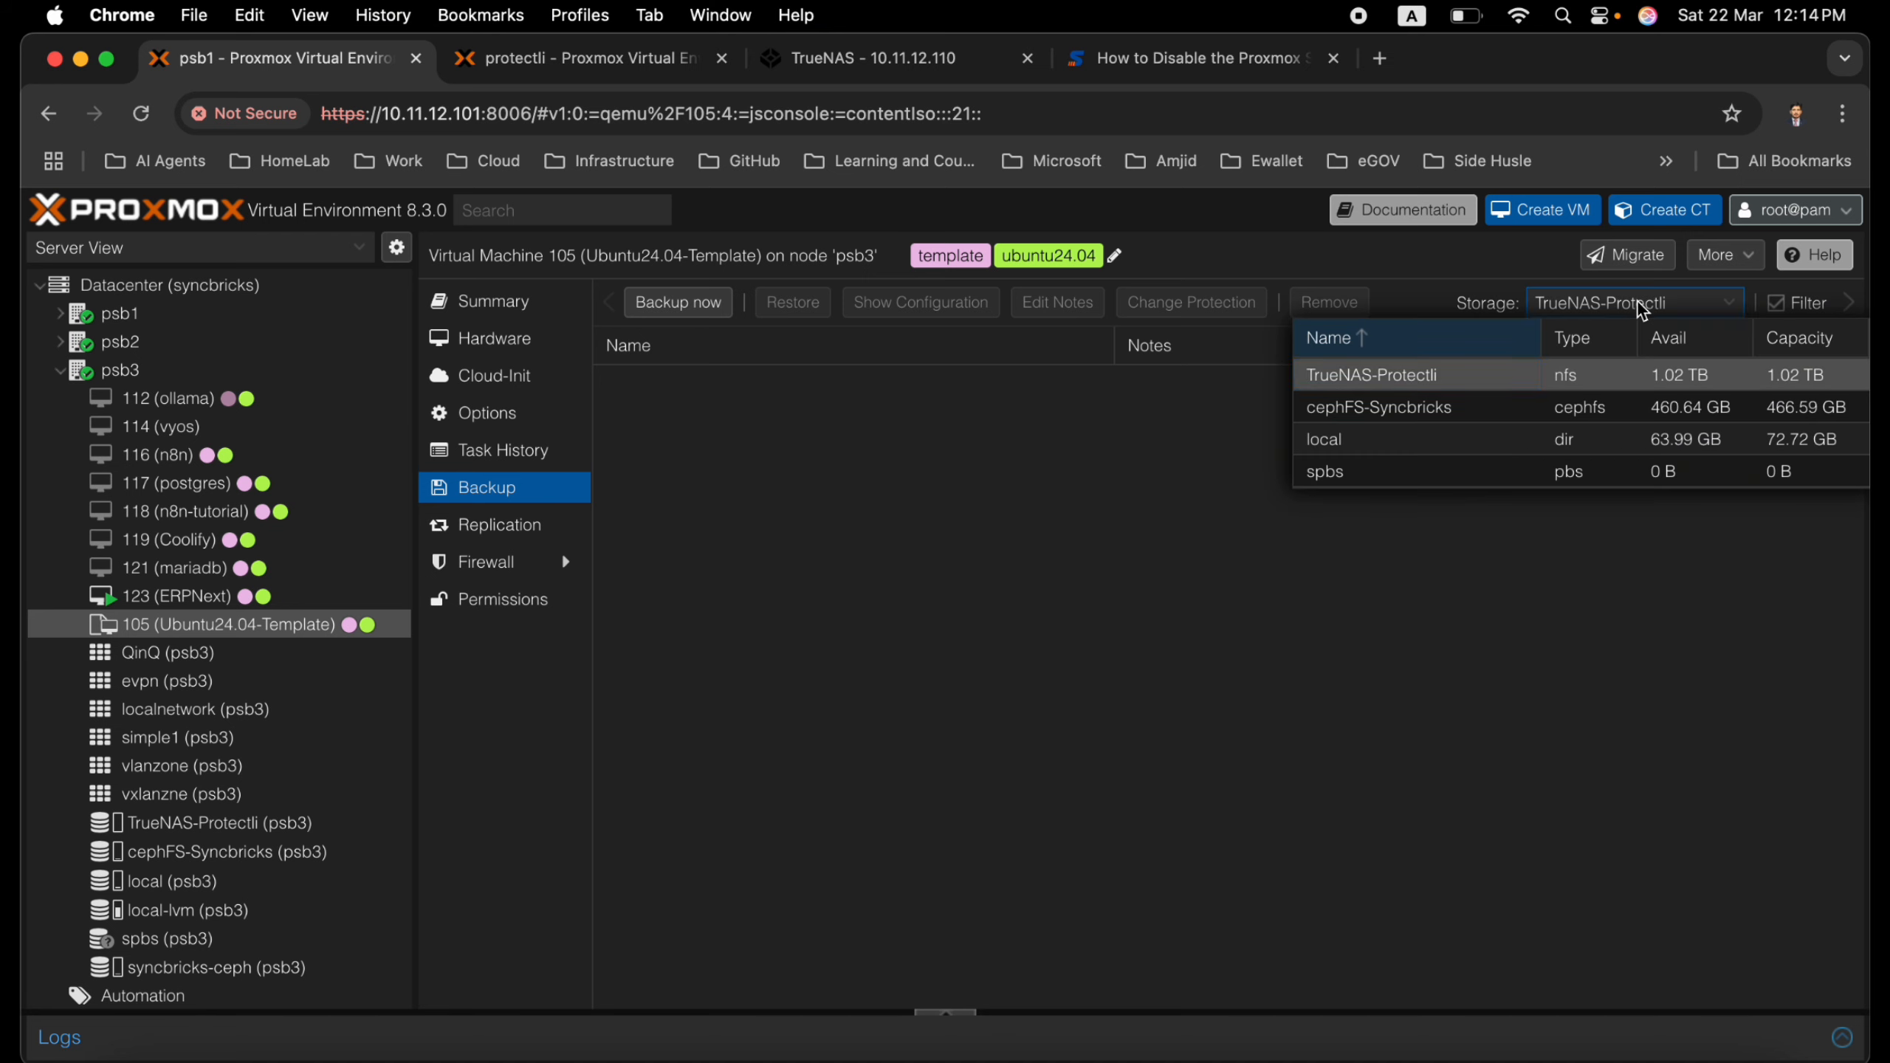
click(1642, 311)
click(712, 301)
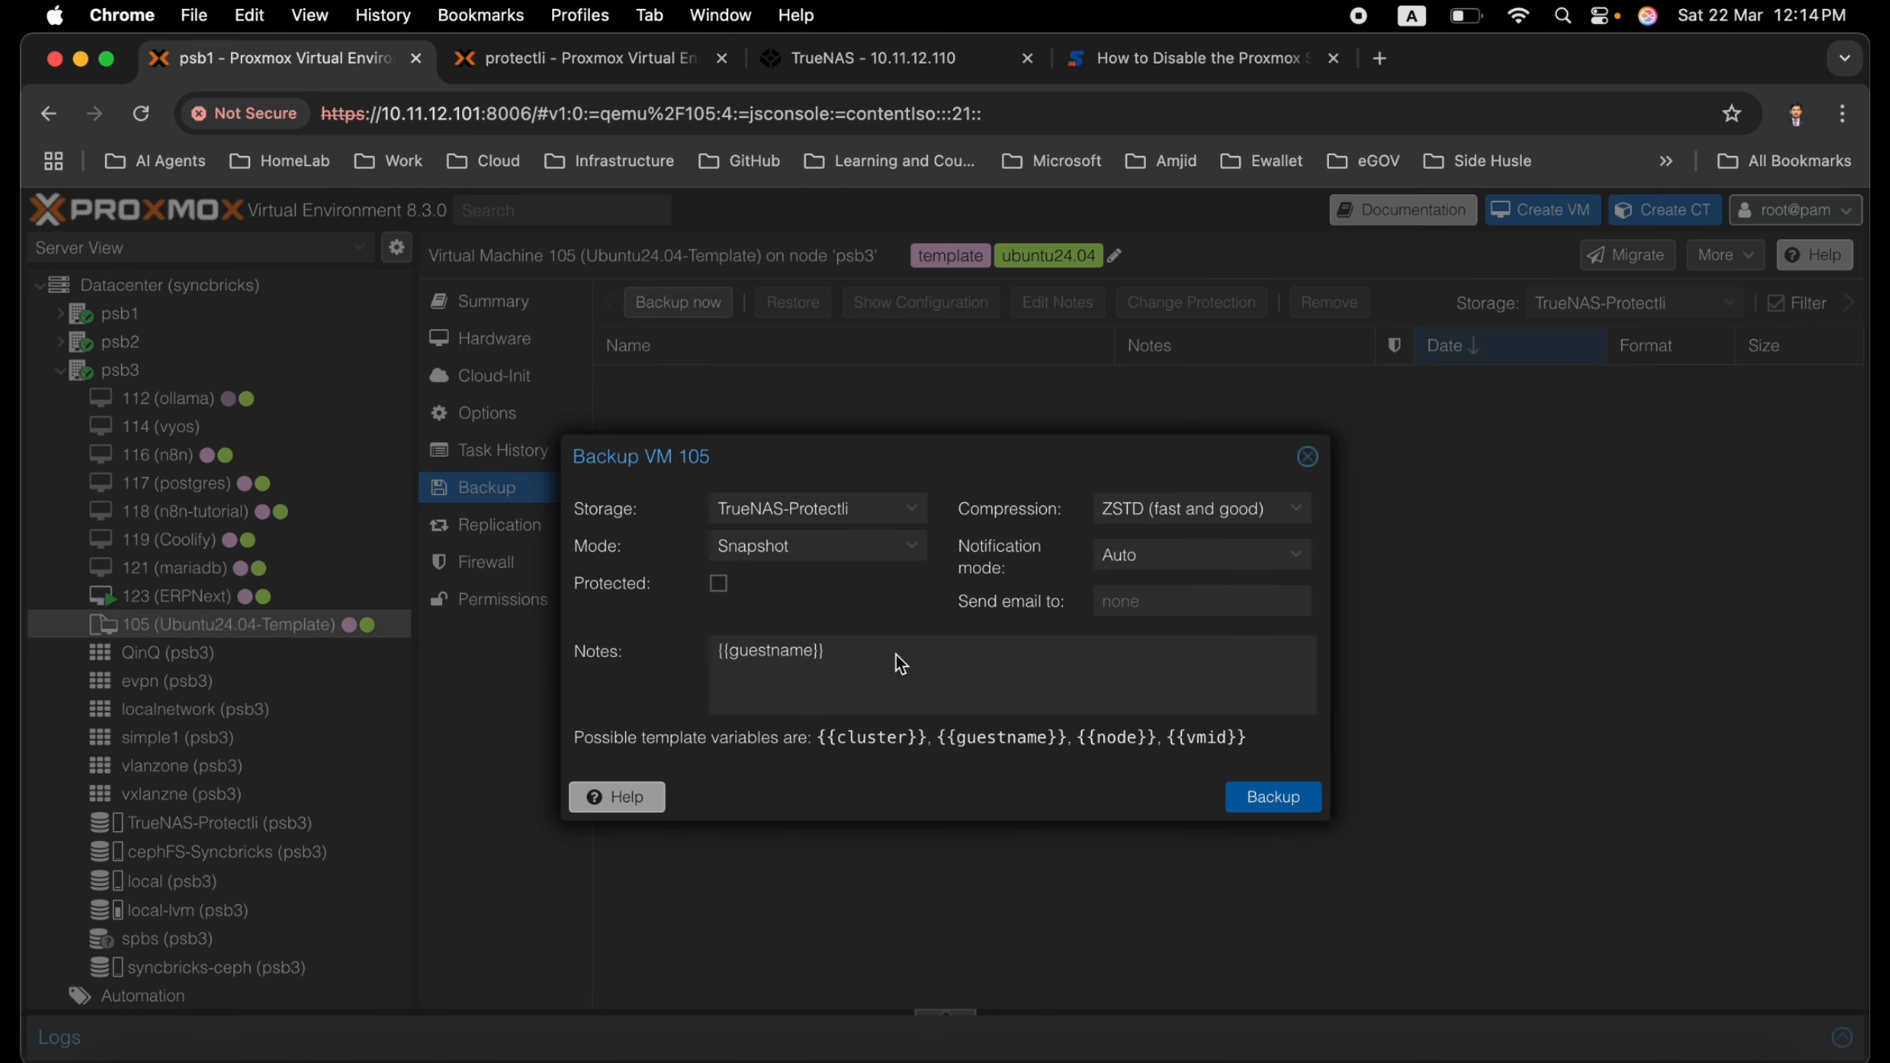
click(854, 652)
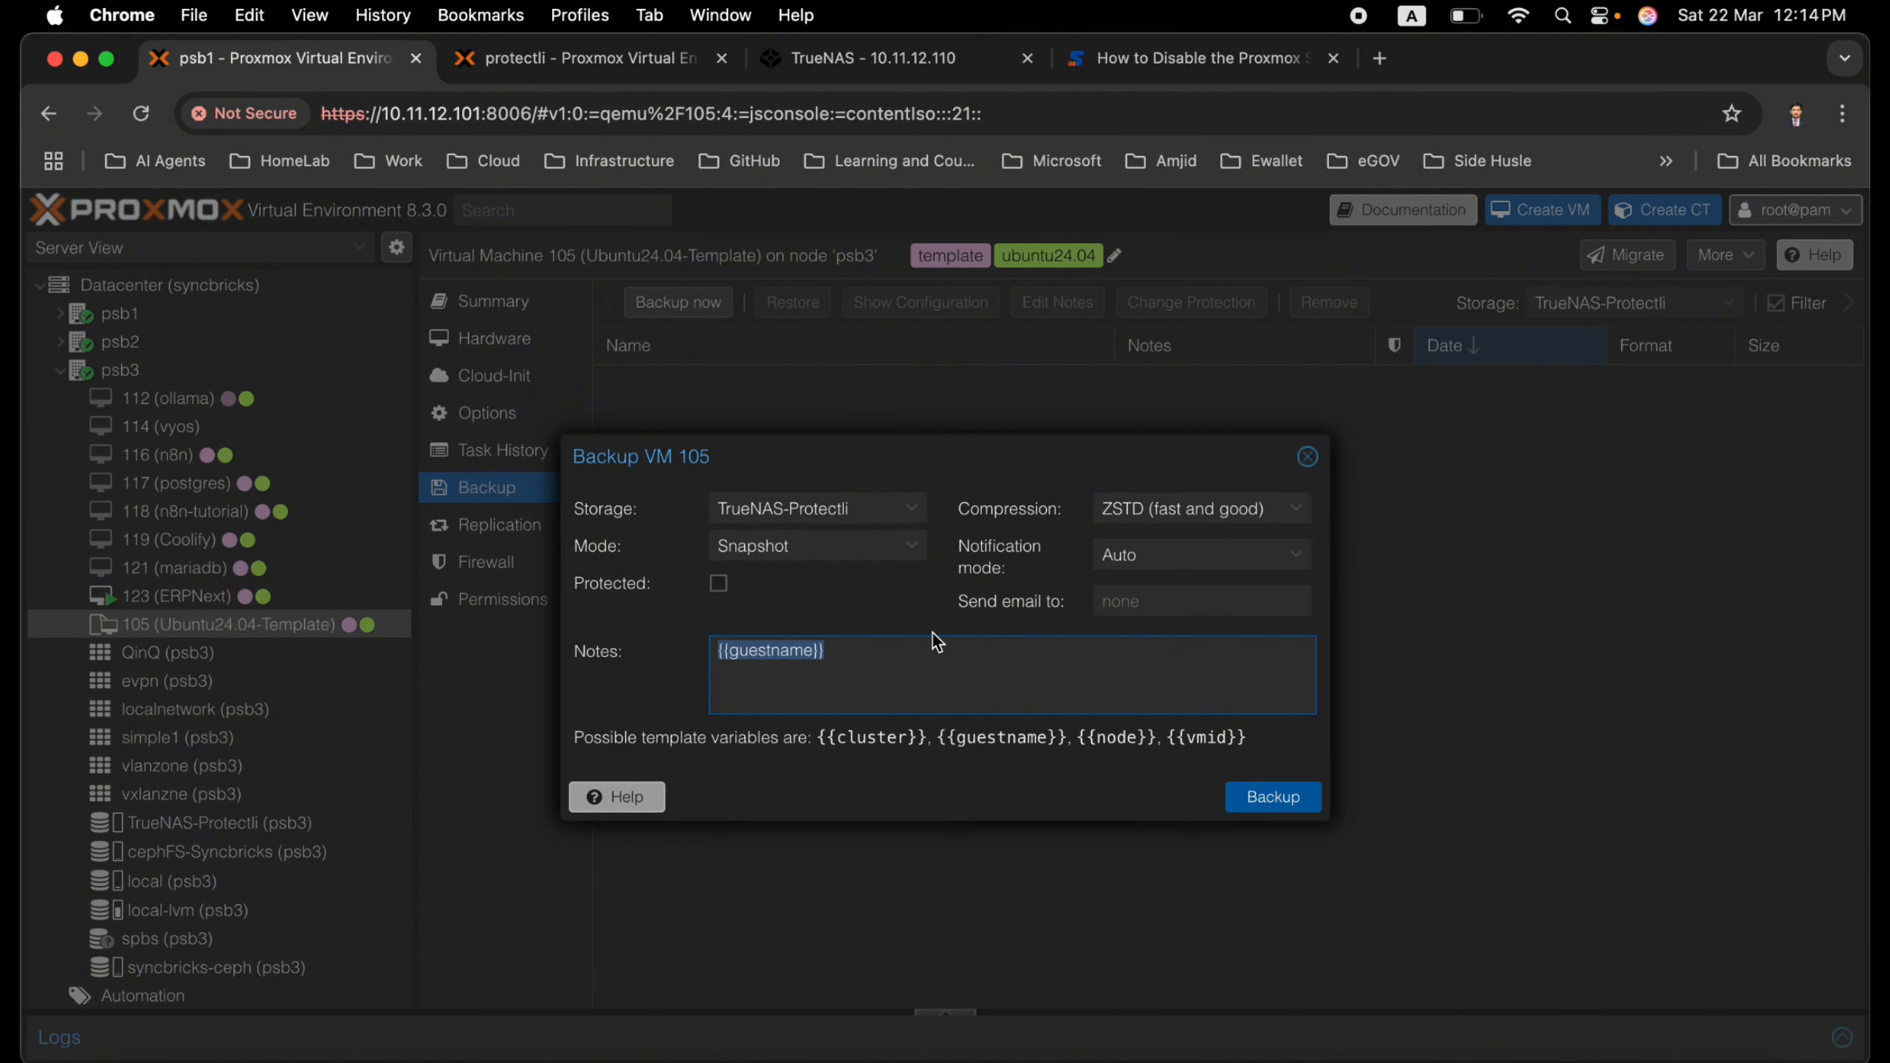
click(1252, 514)
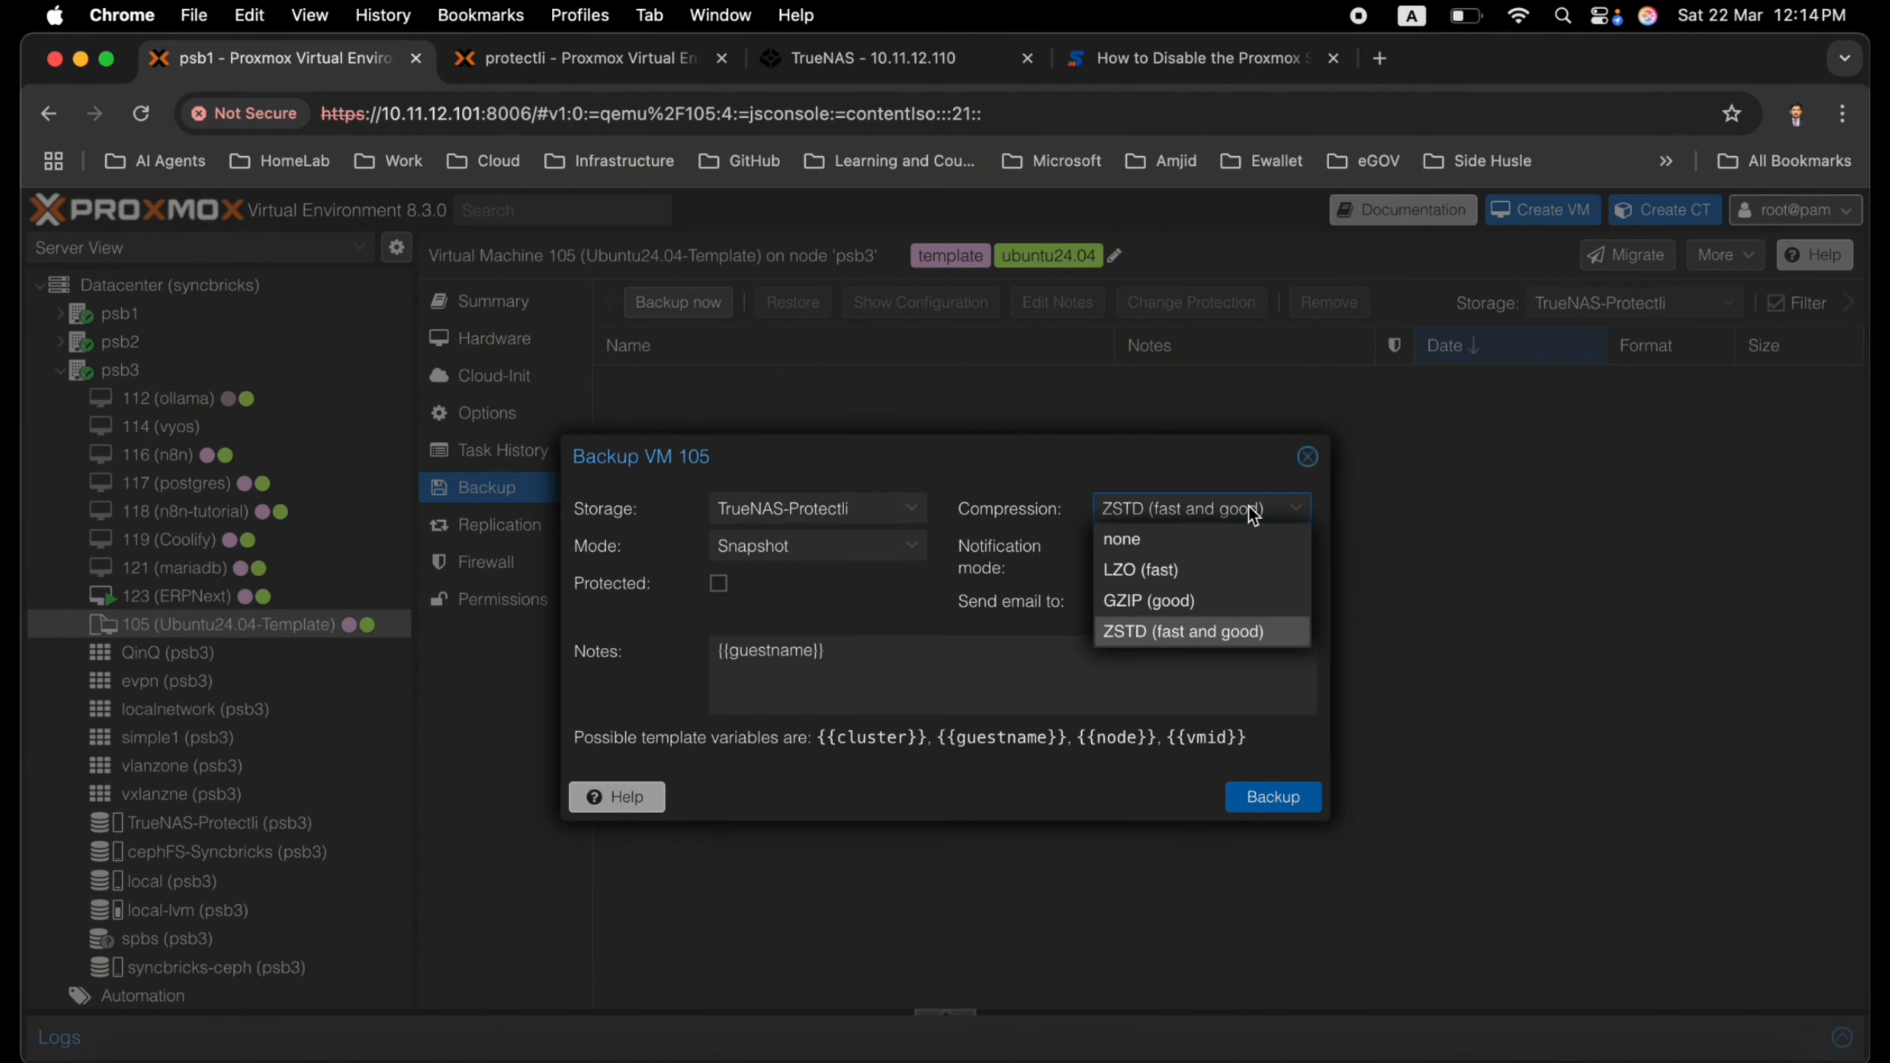
click(1248, 633)
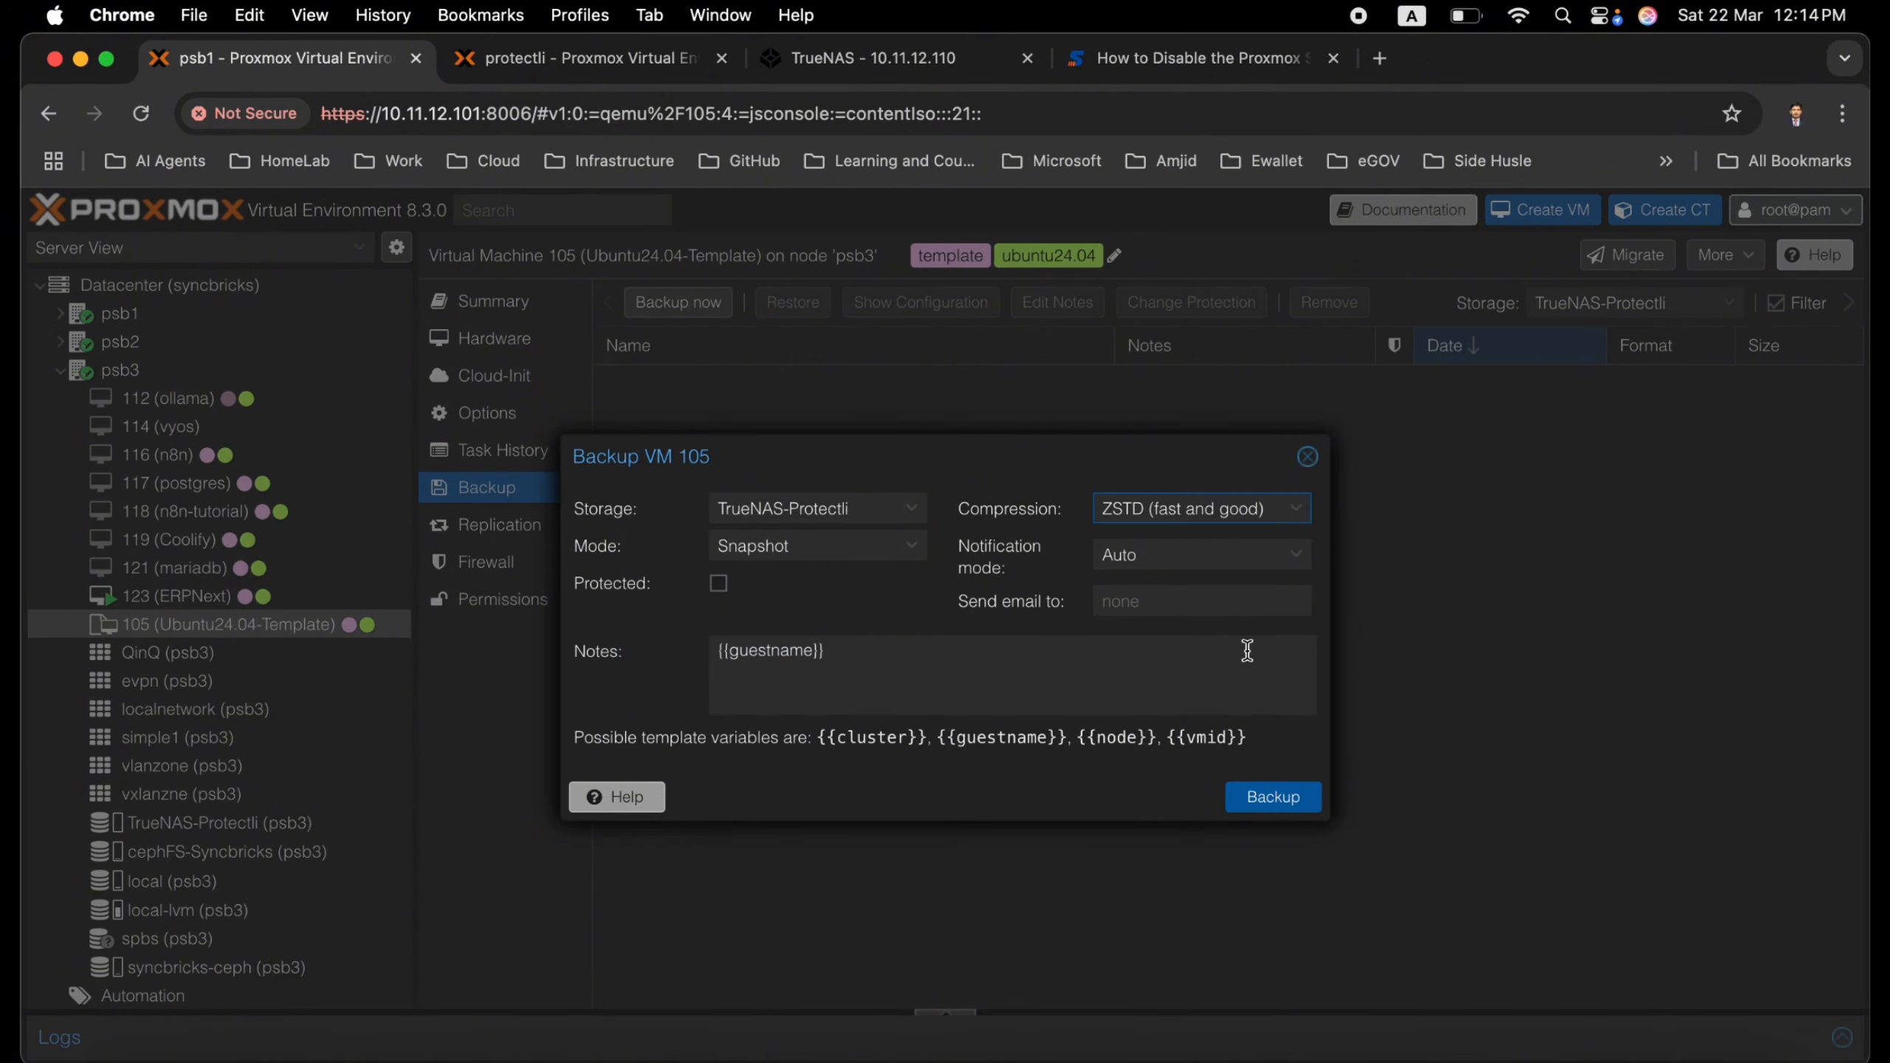
click(1281, 802)
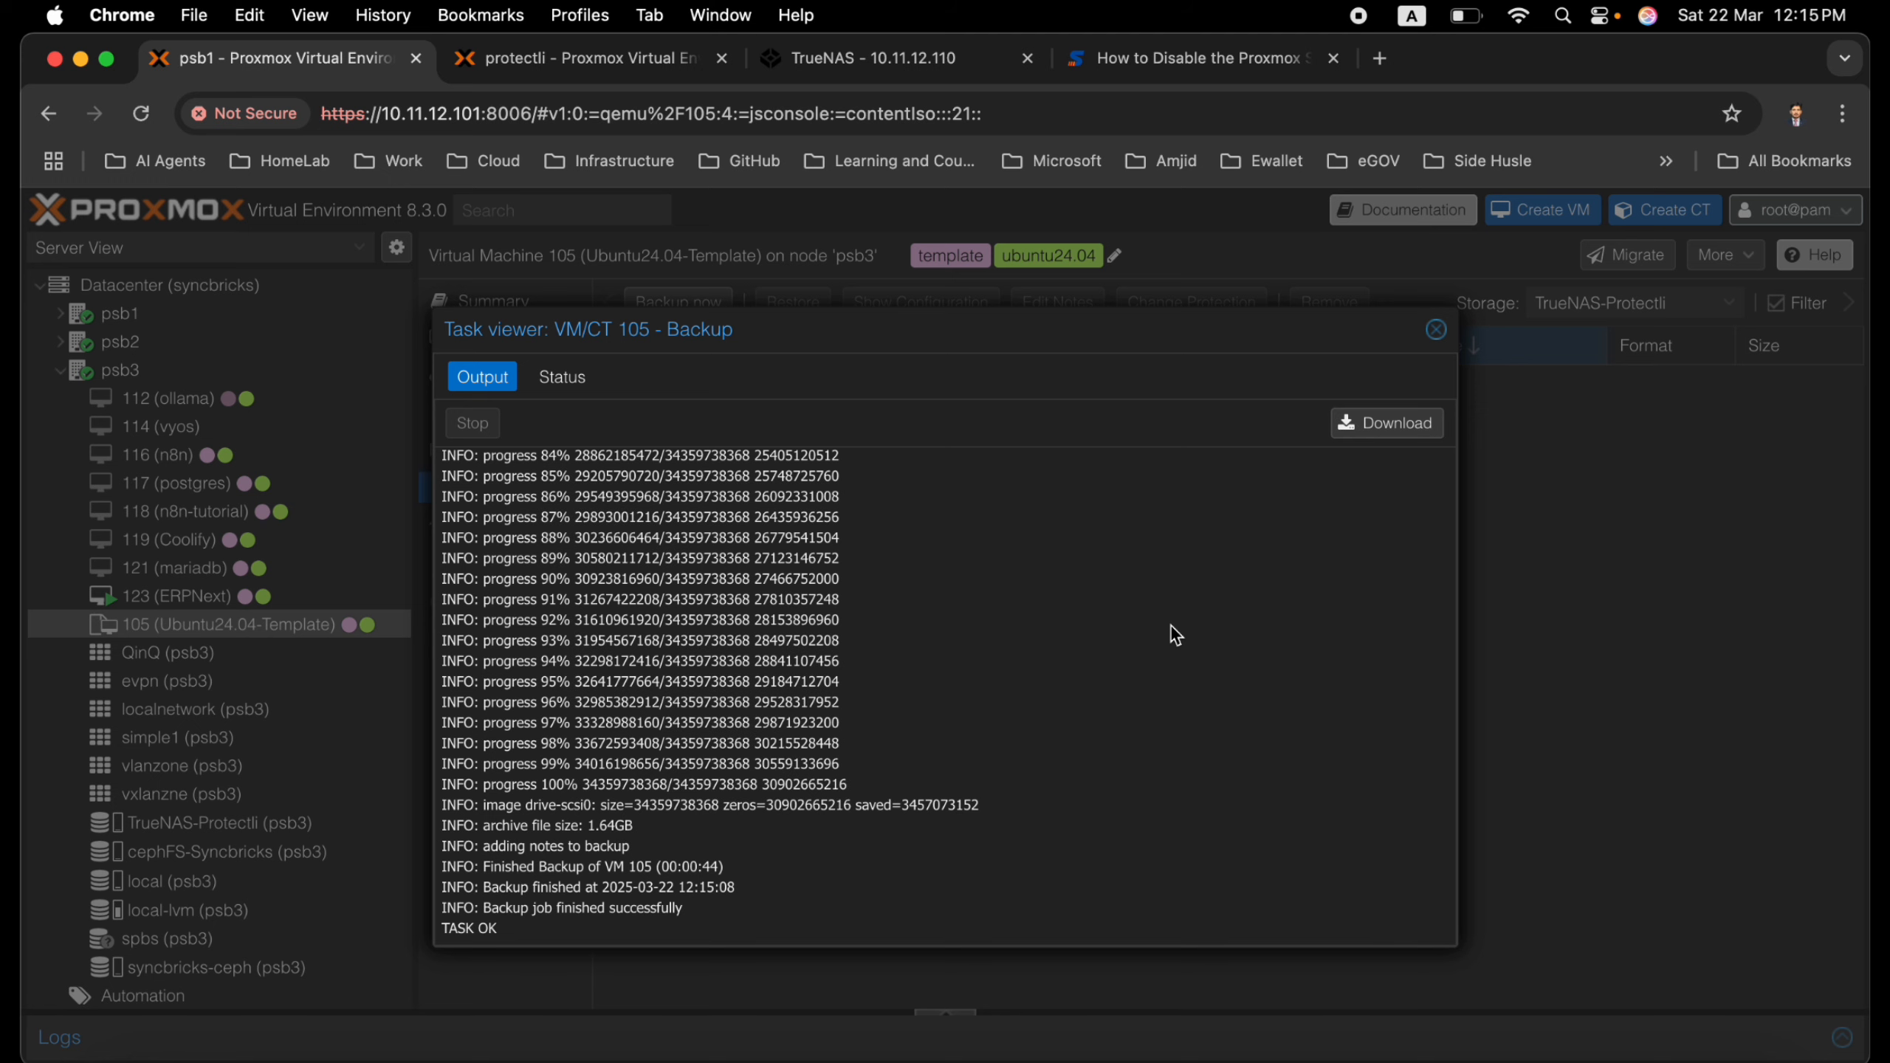
click(1435, 329)
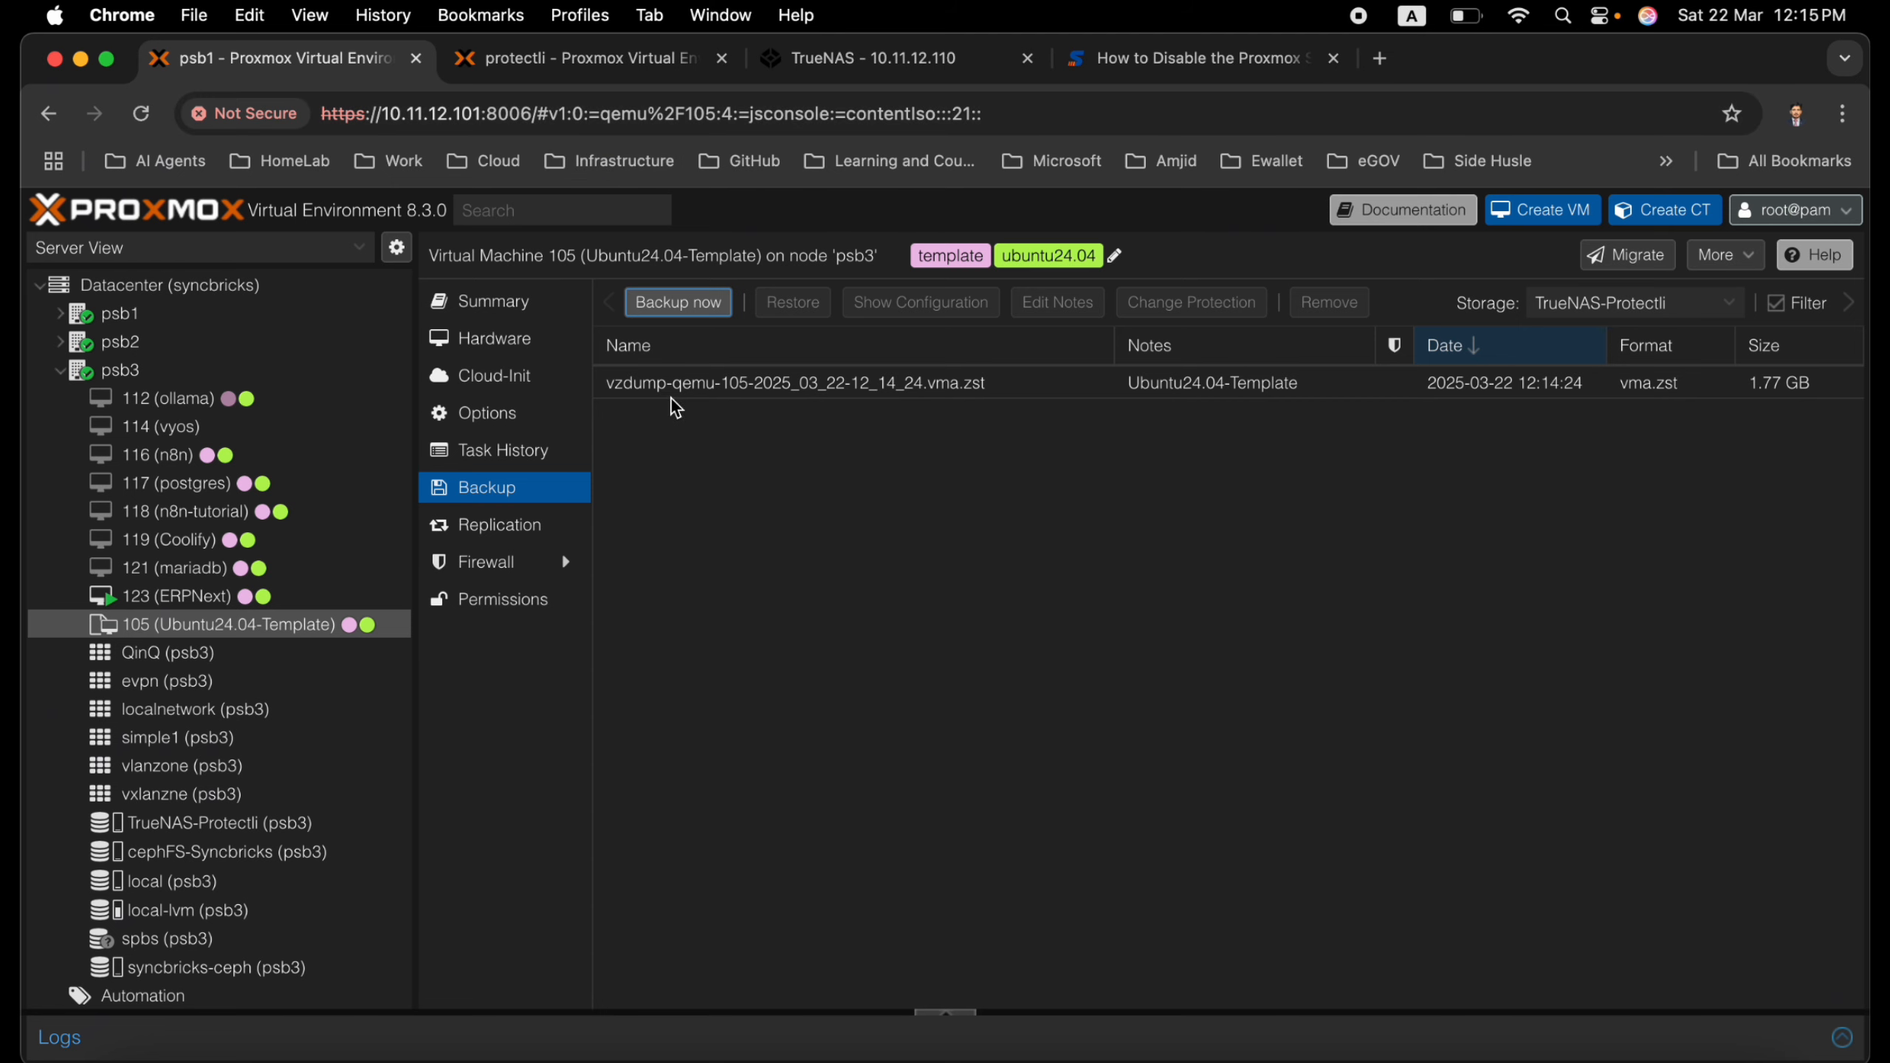
Compare VM 105's backup lists on the cephFS-Syncbricks and local storages, and return to the TrueNAS-Protectli list
click(1257, 382)
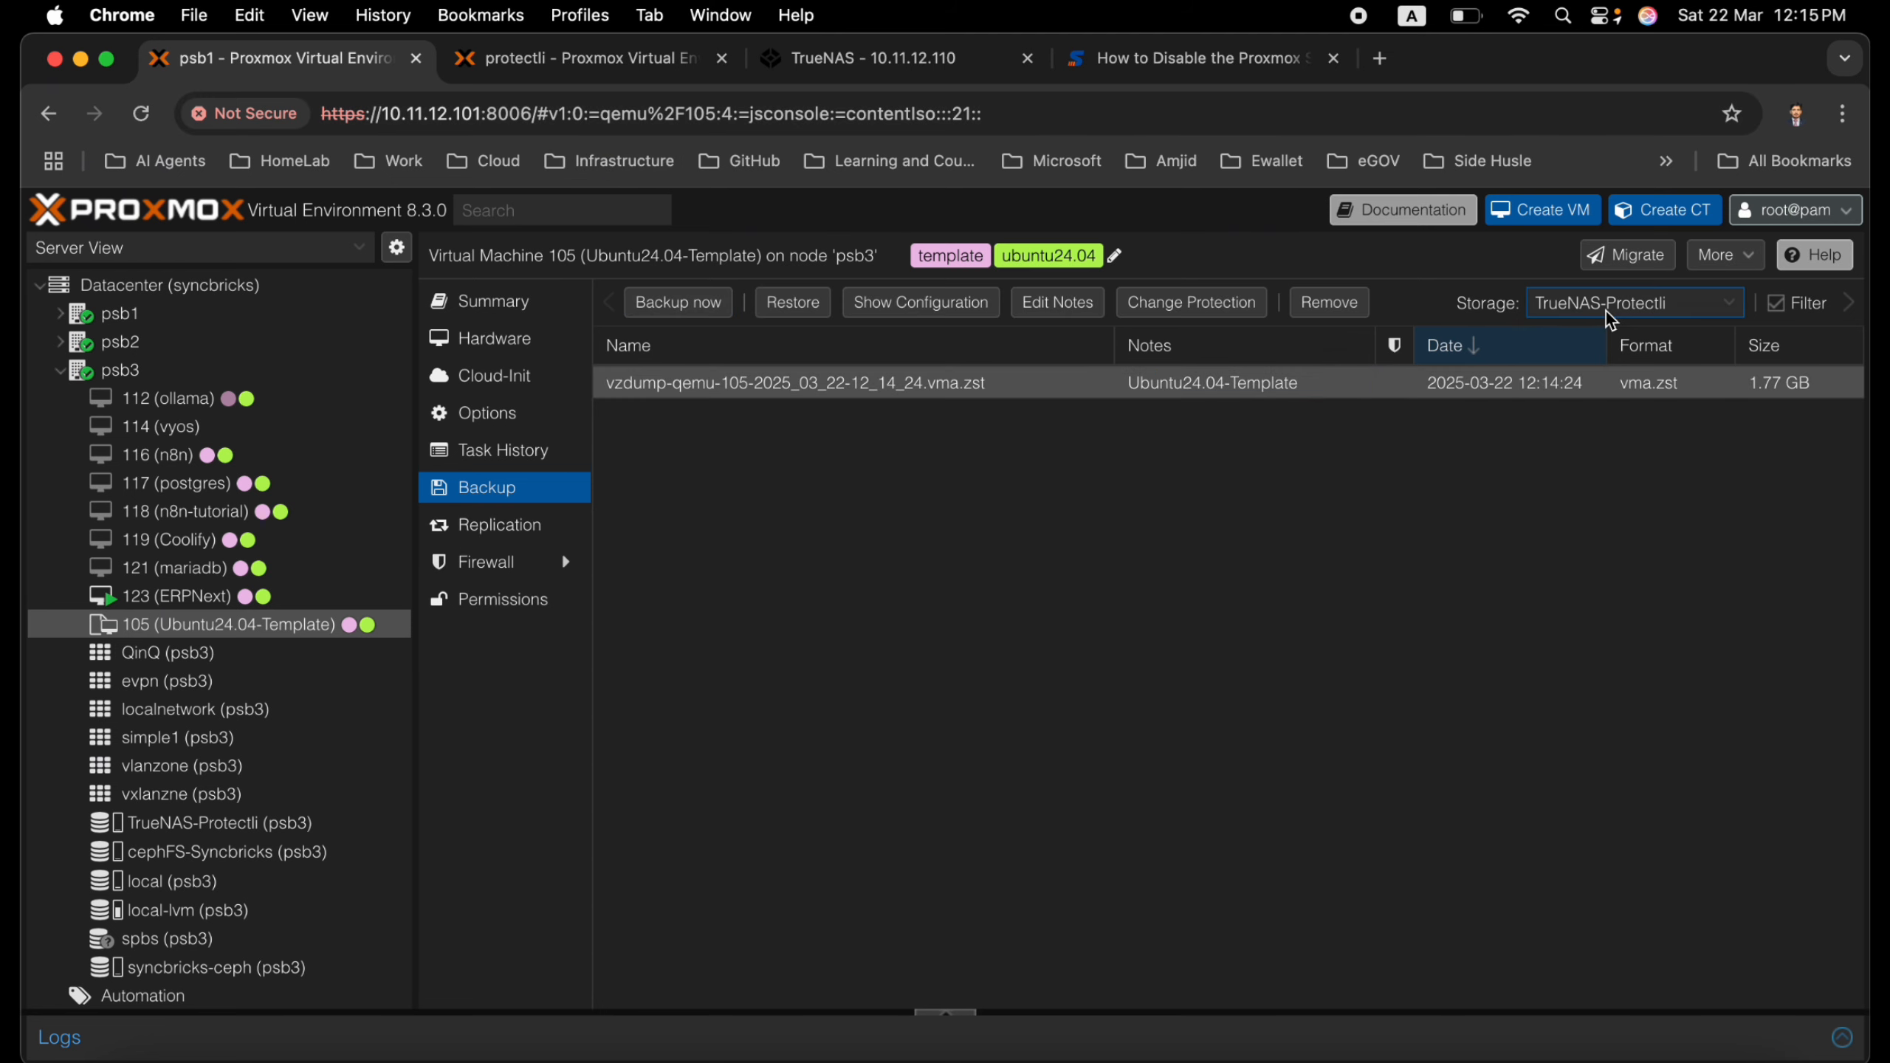
click(1609, 321)
click(1515, 420)
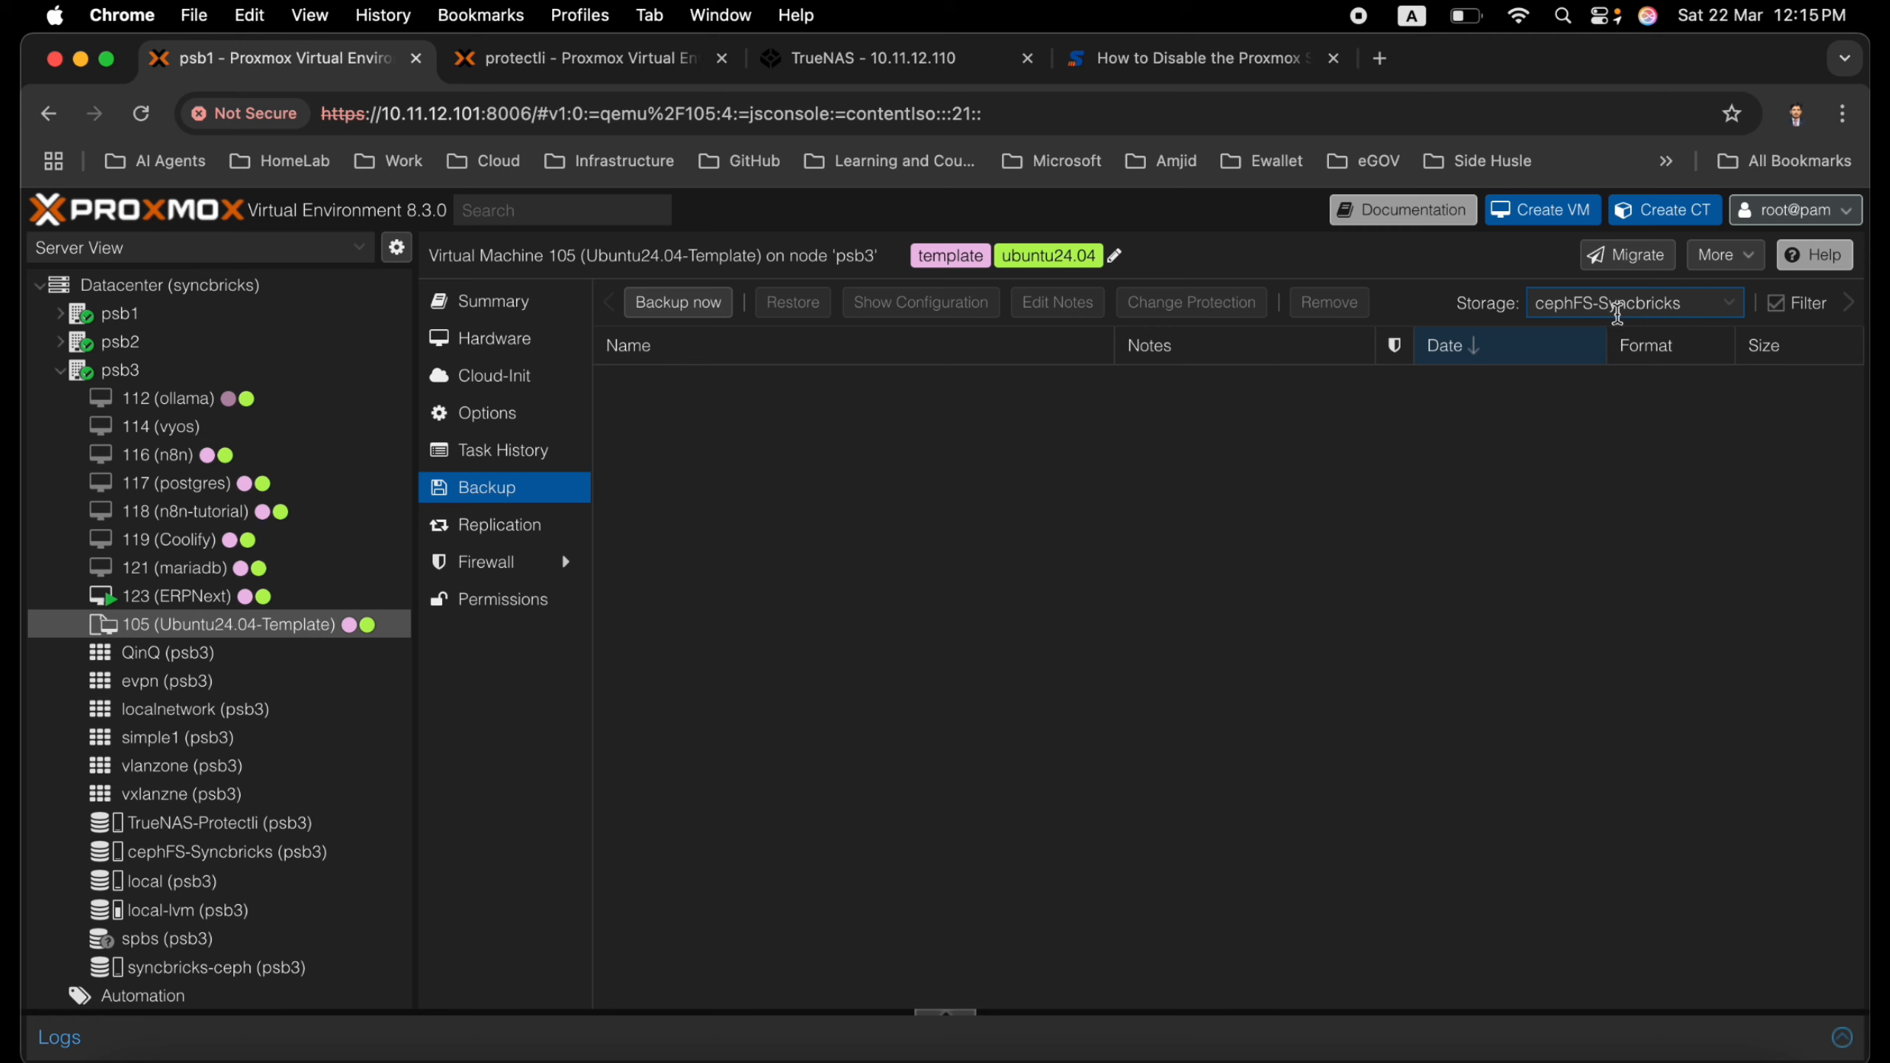
click(1618, 317)
click(1494, 447)
click(1611, 317)
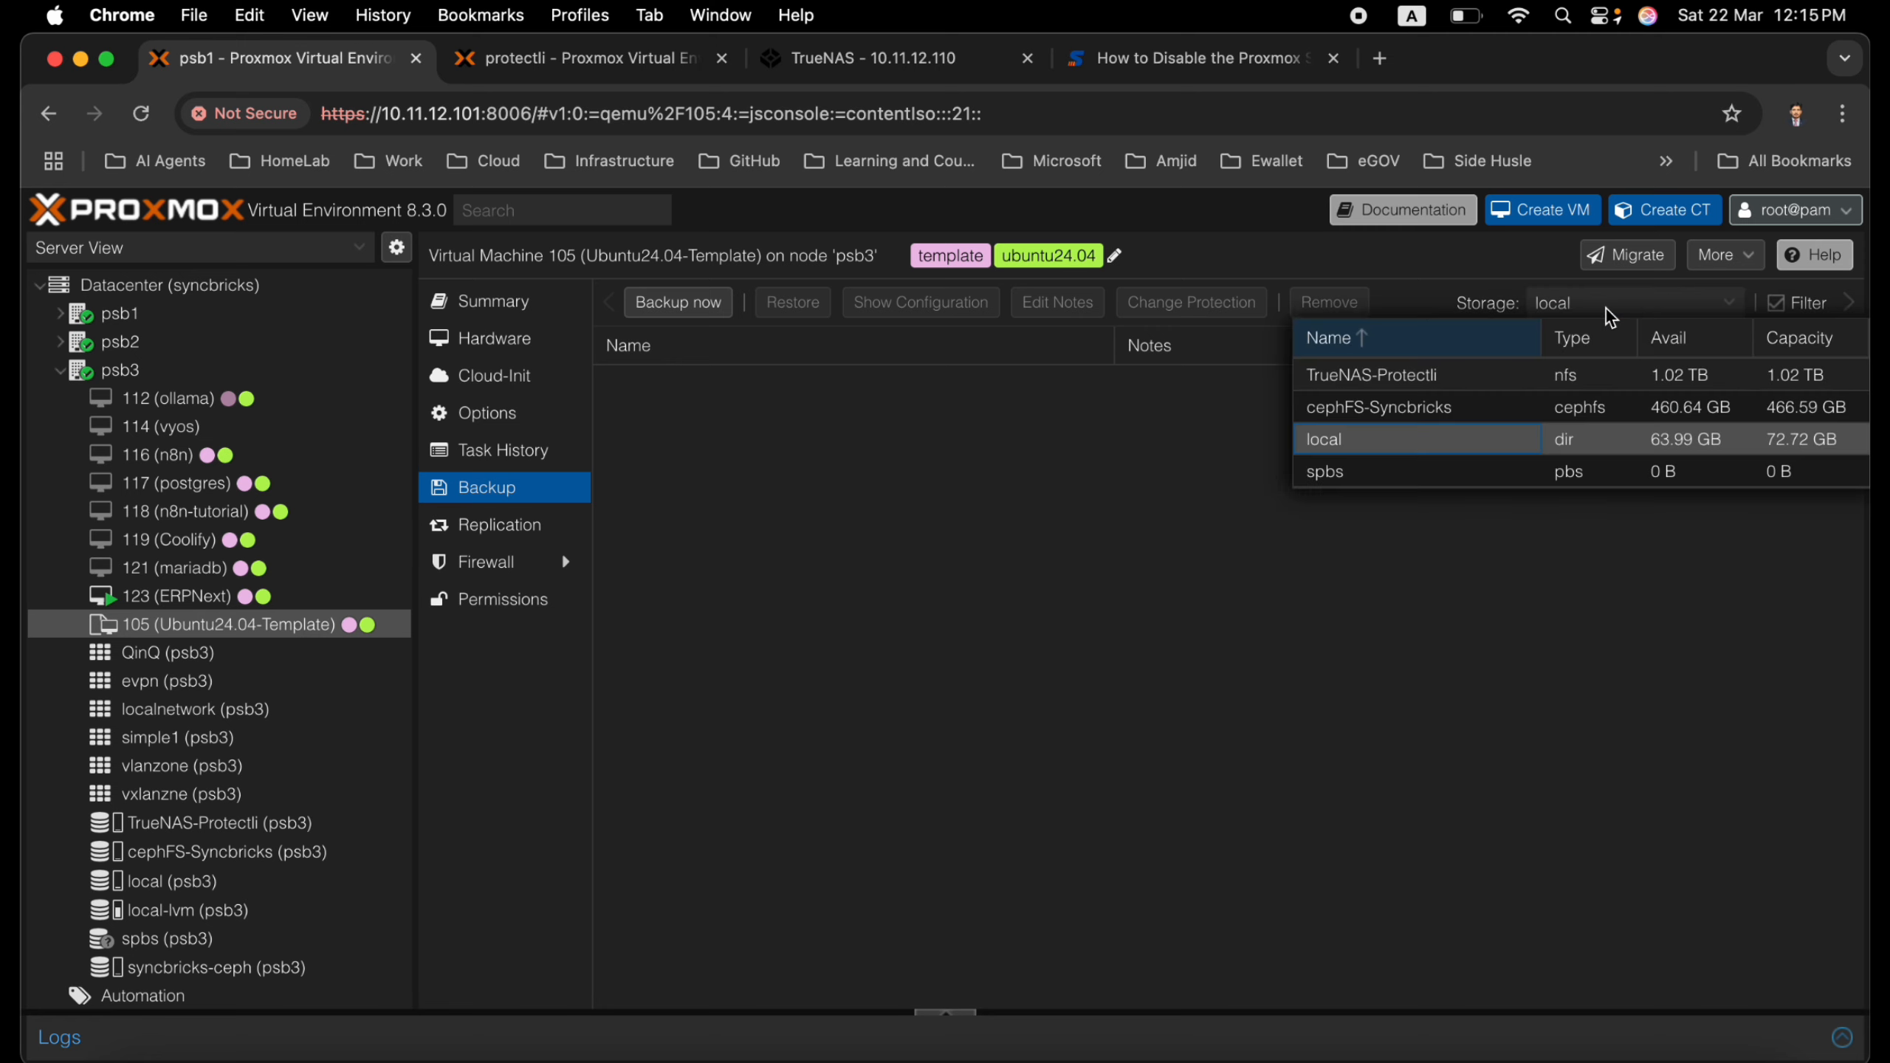
click(1558, 376)
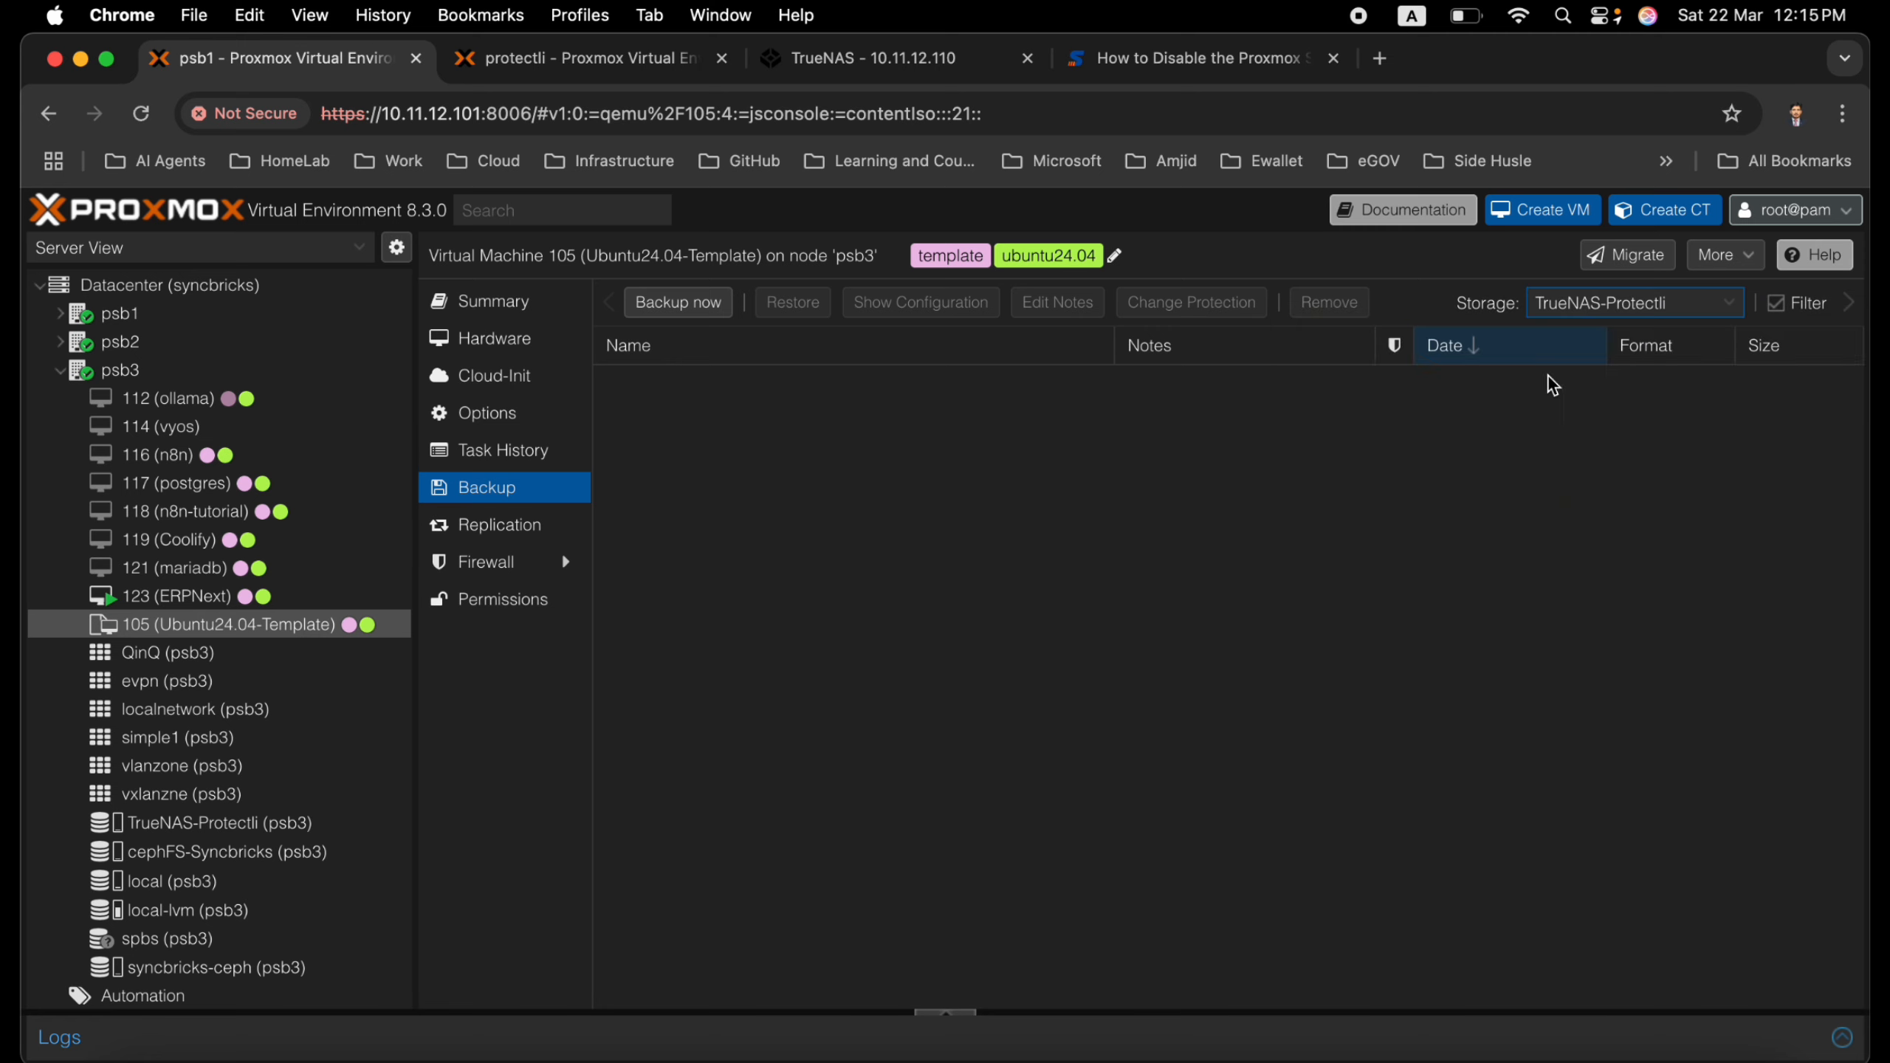
On the protectli server, refresh the TrueNAS-protectli backups and restore the Ubuntu24.04-Template backup as VM 103 using the backup configuration's storage
click(576, 62)
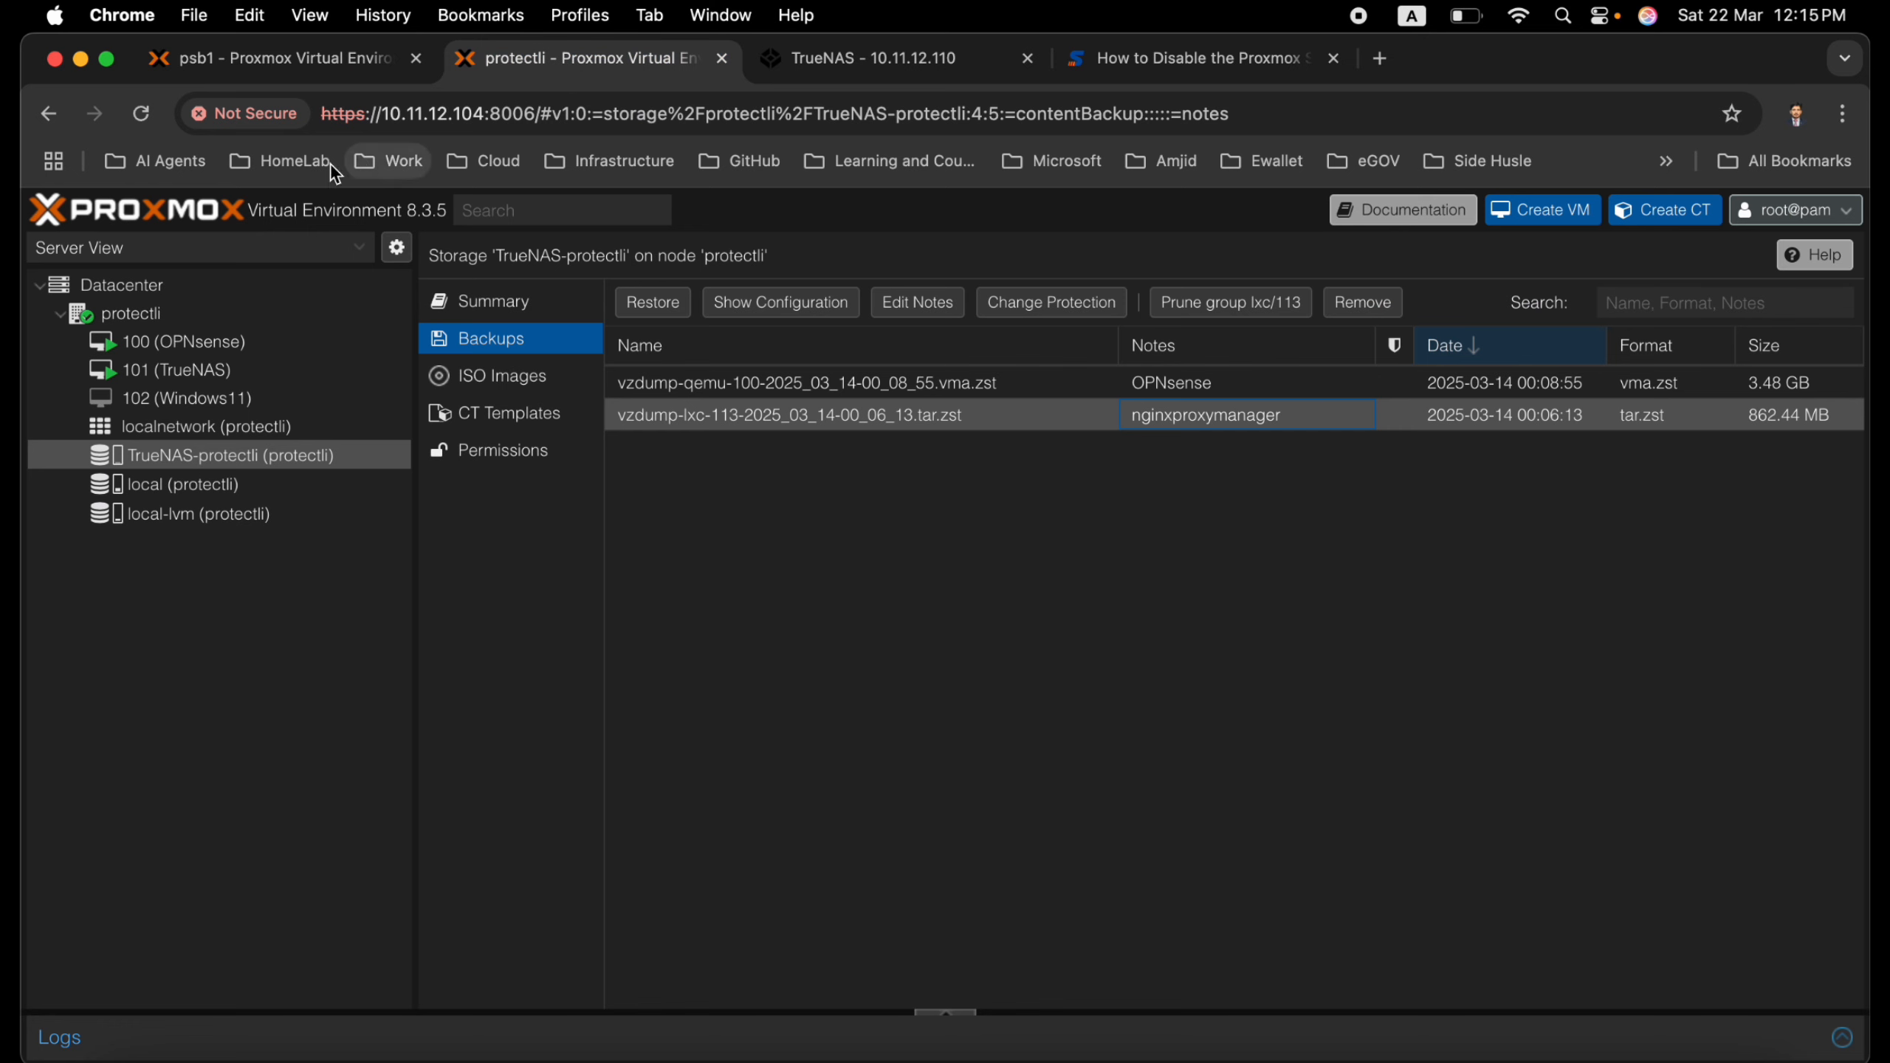
click(144, 113)
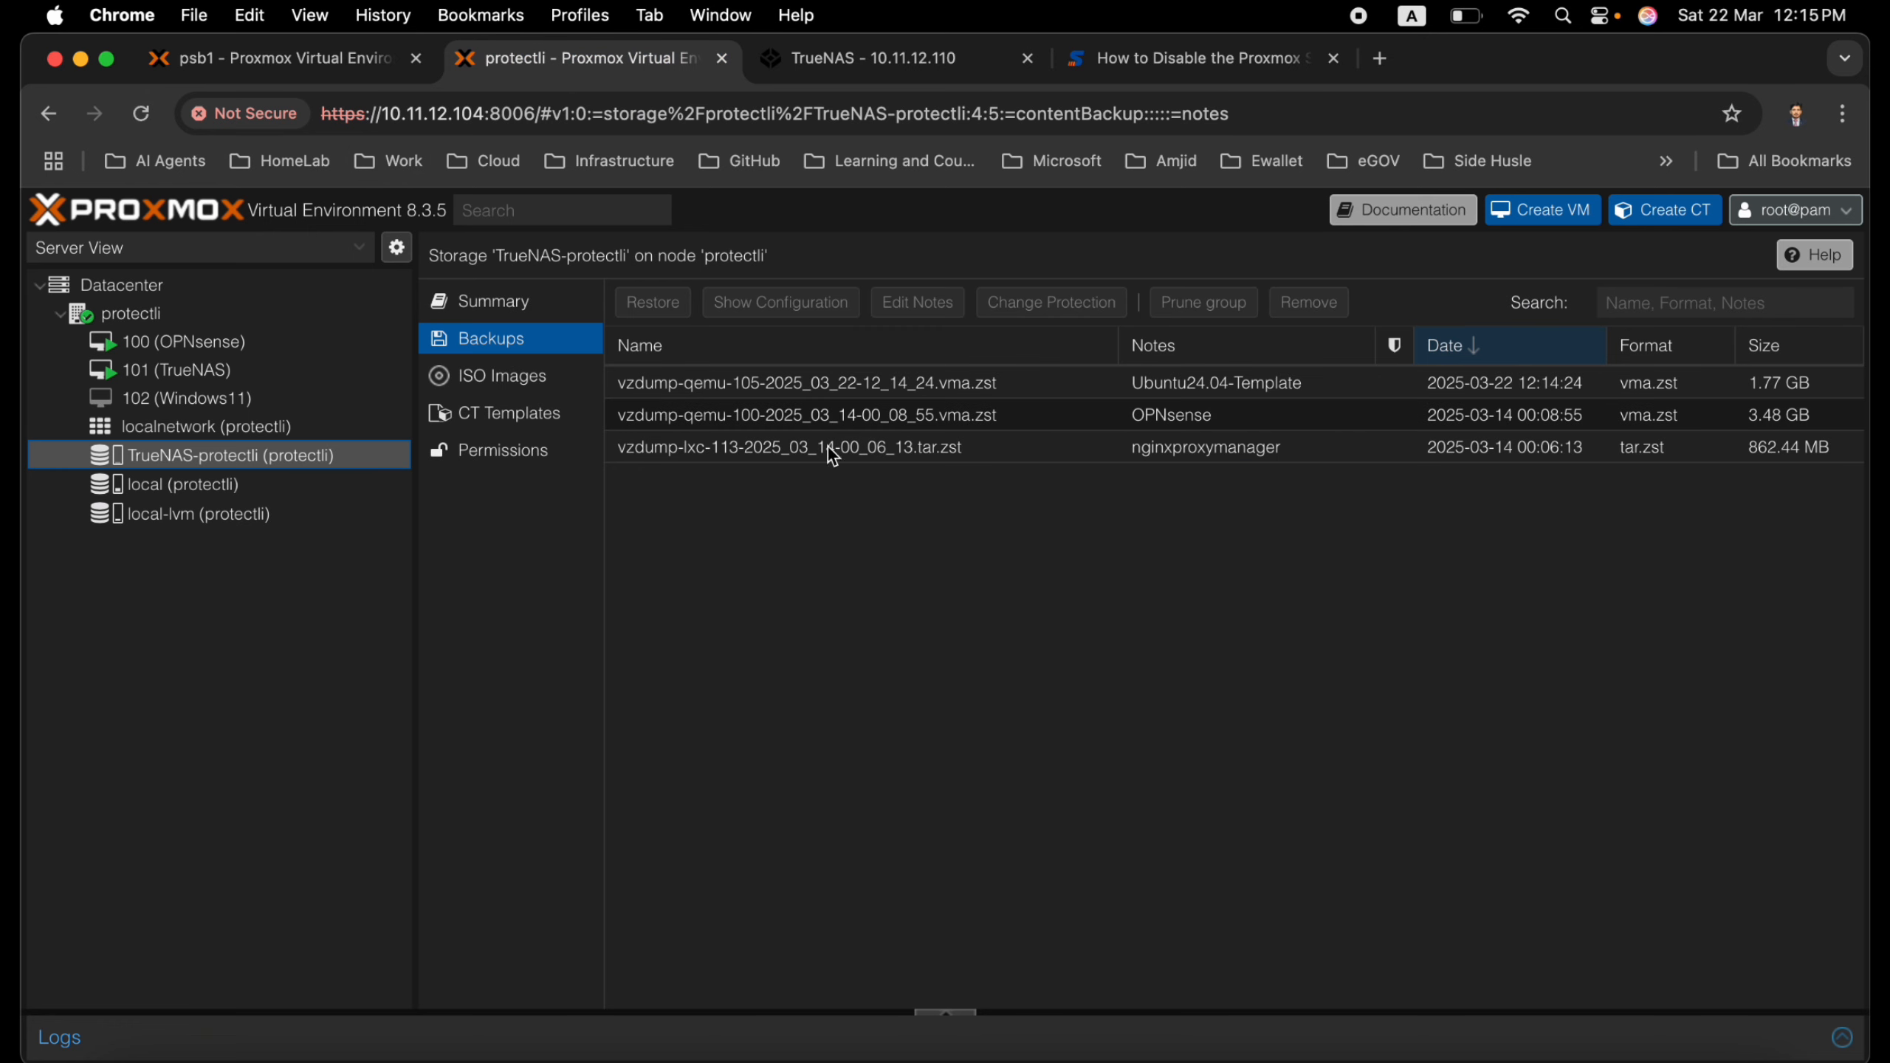
click(998, 385)
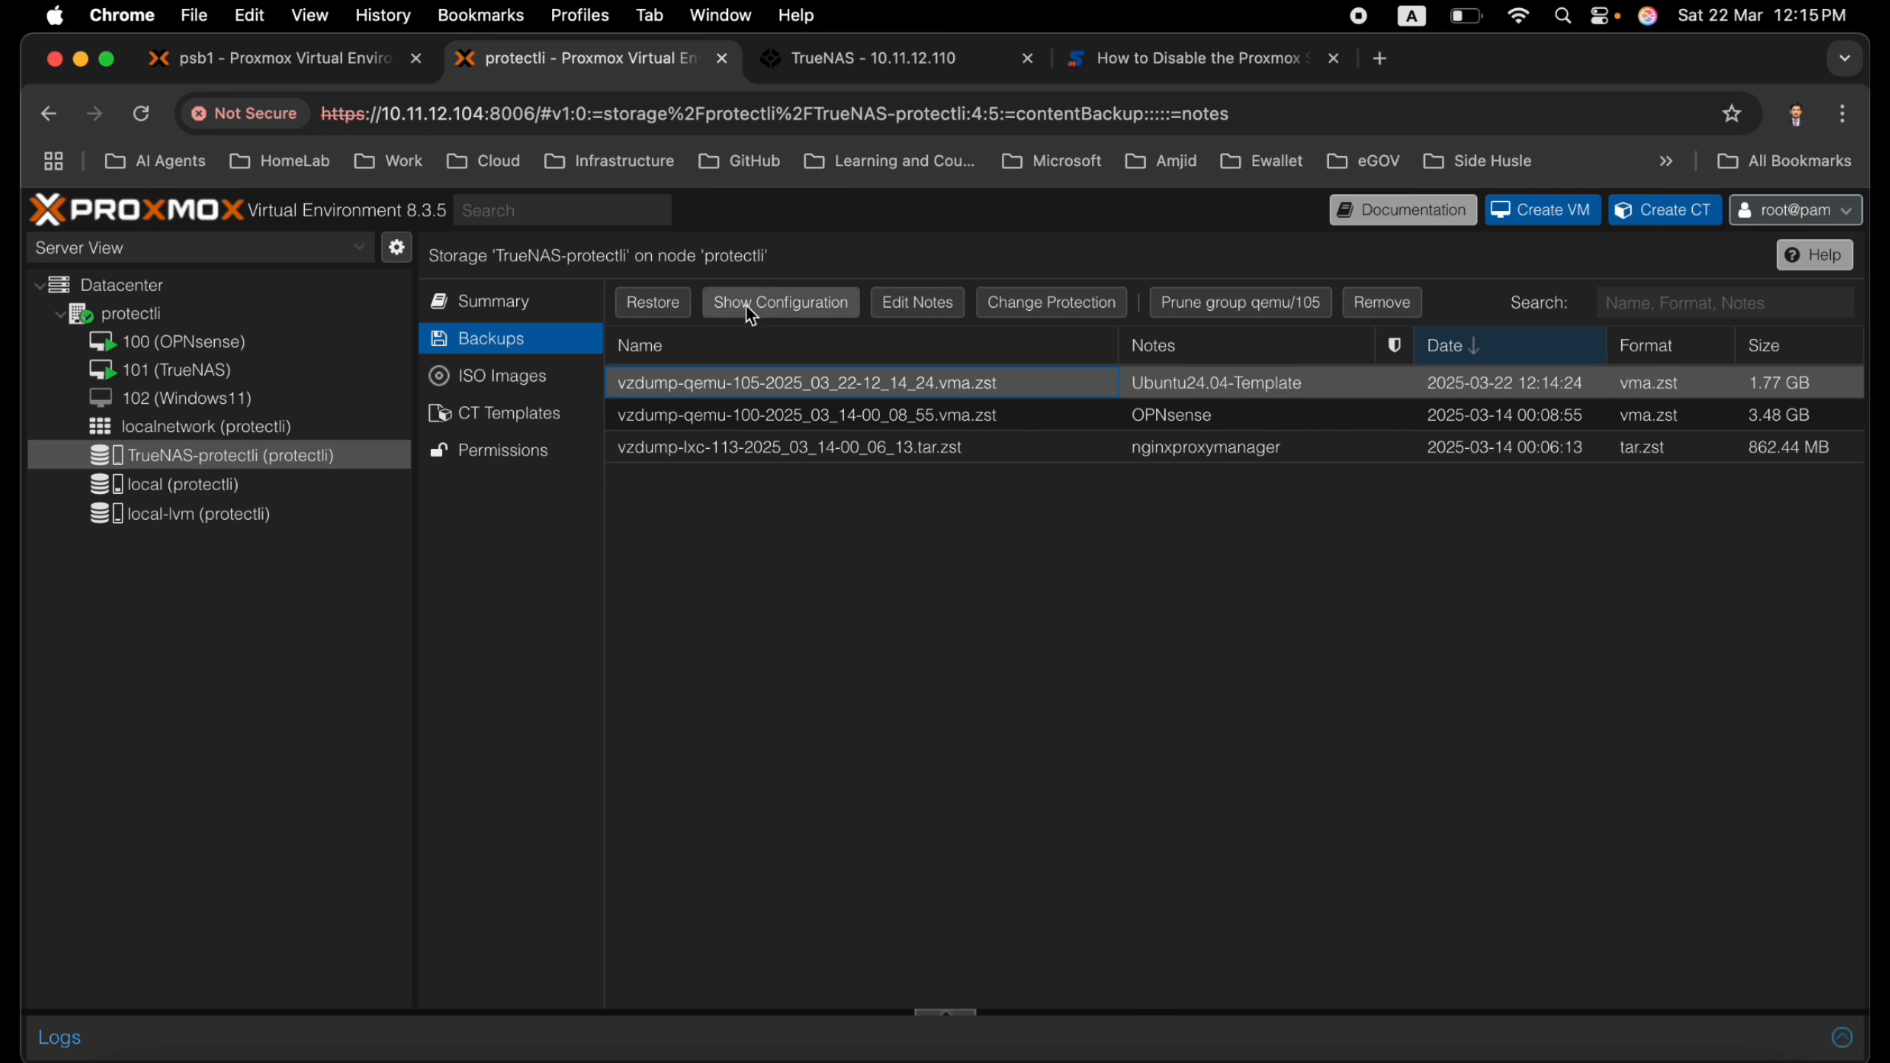
click(655, 302)
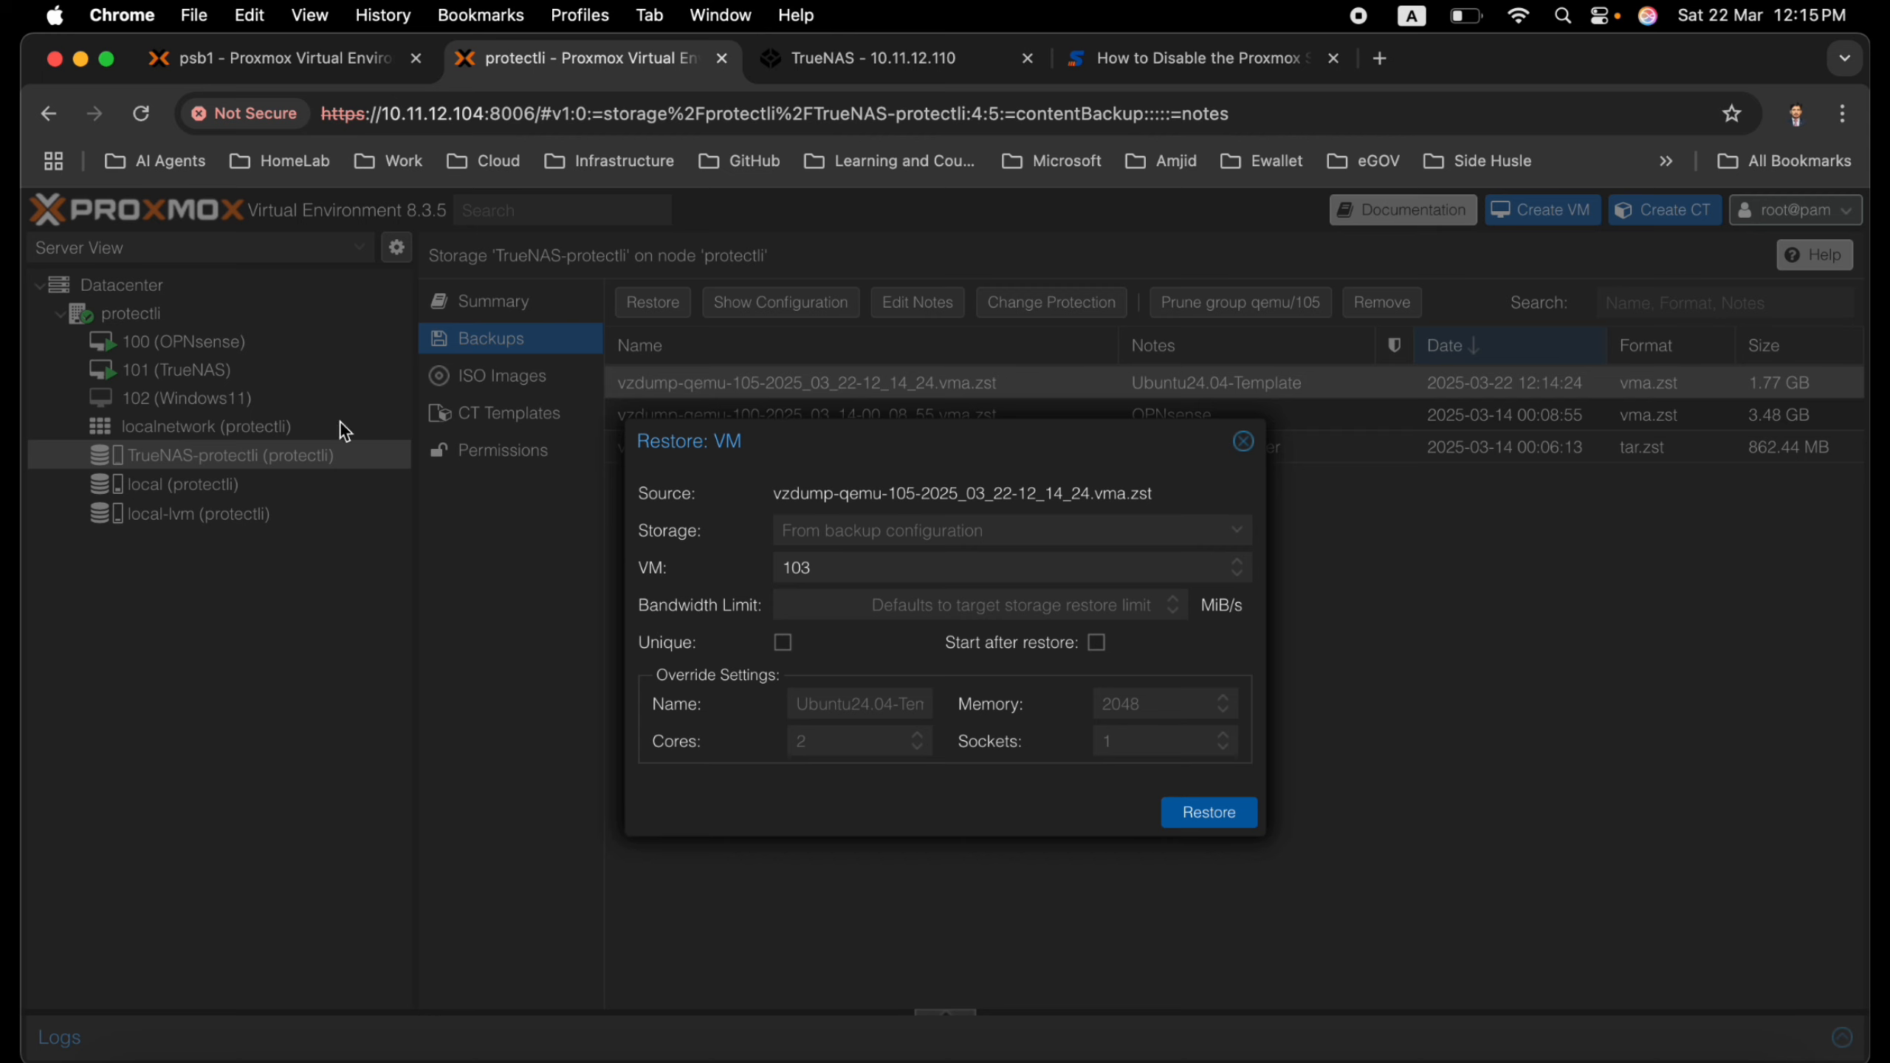
click(855, 567)
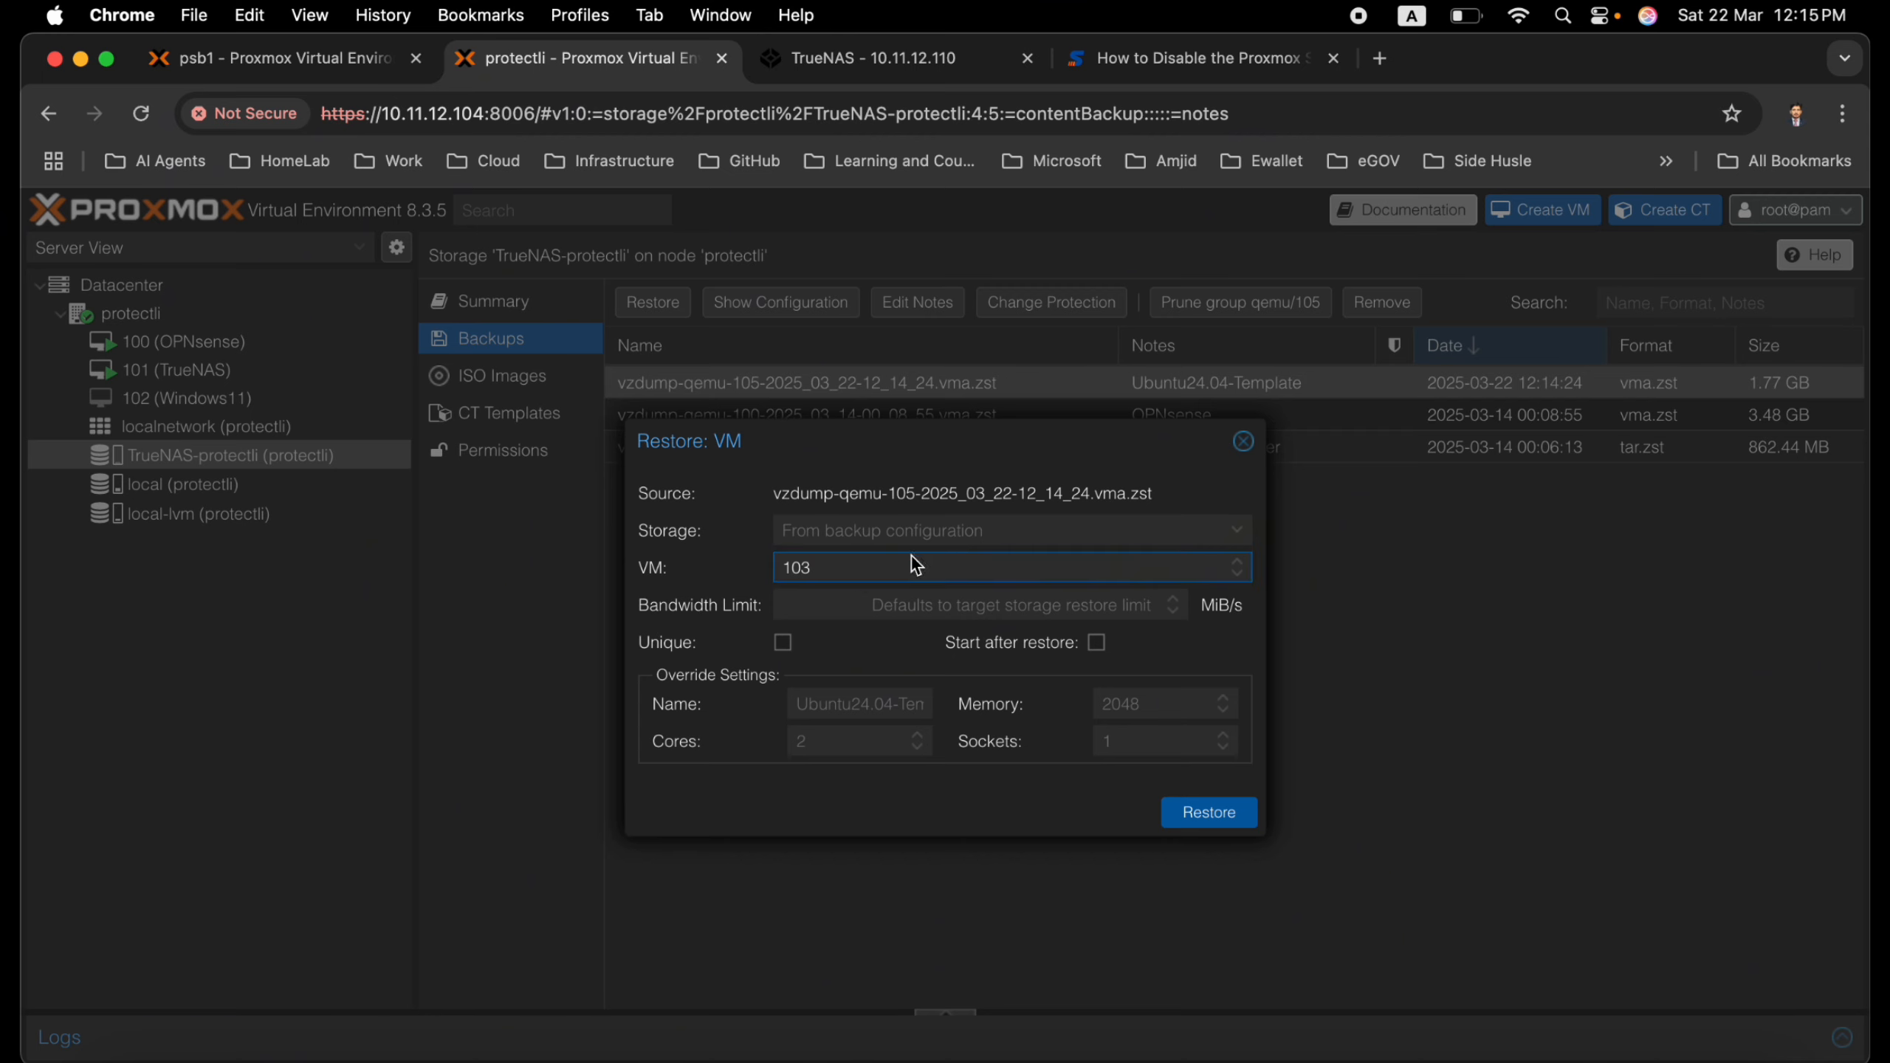
click(1207, 813)
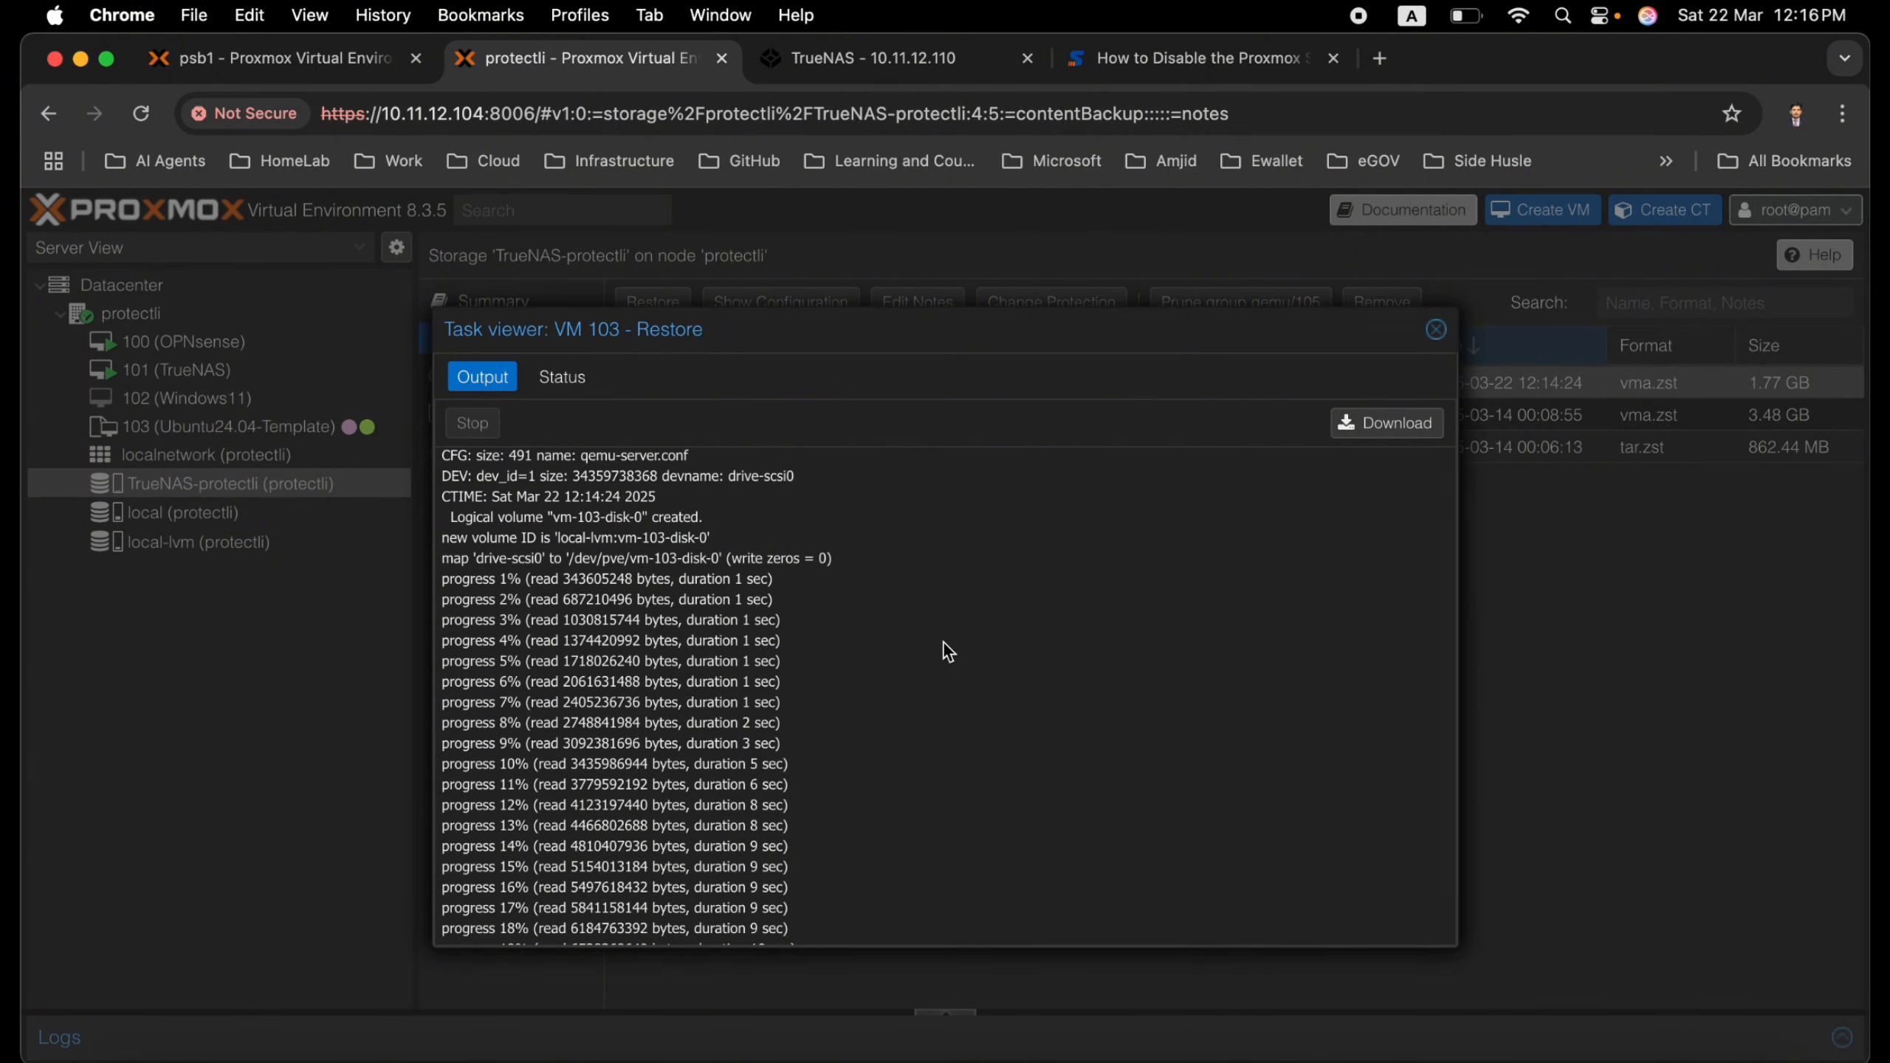
scroll(944, 642, down, 15)
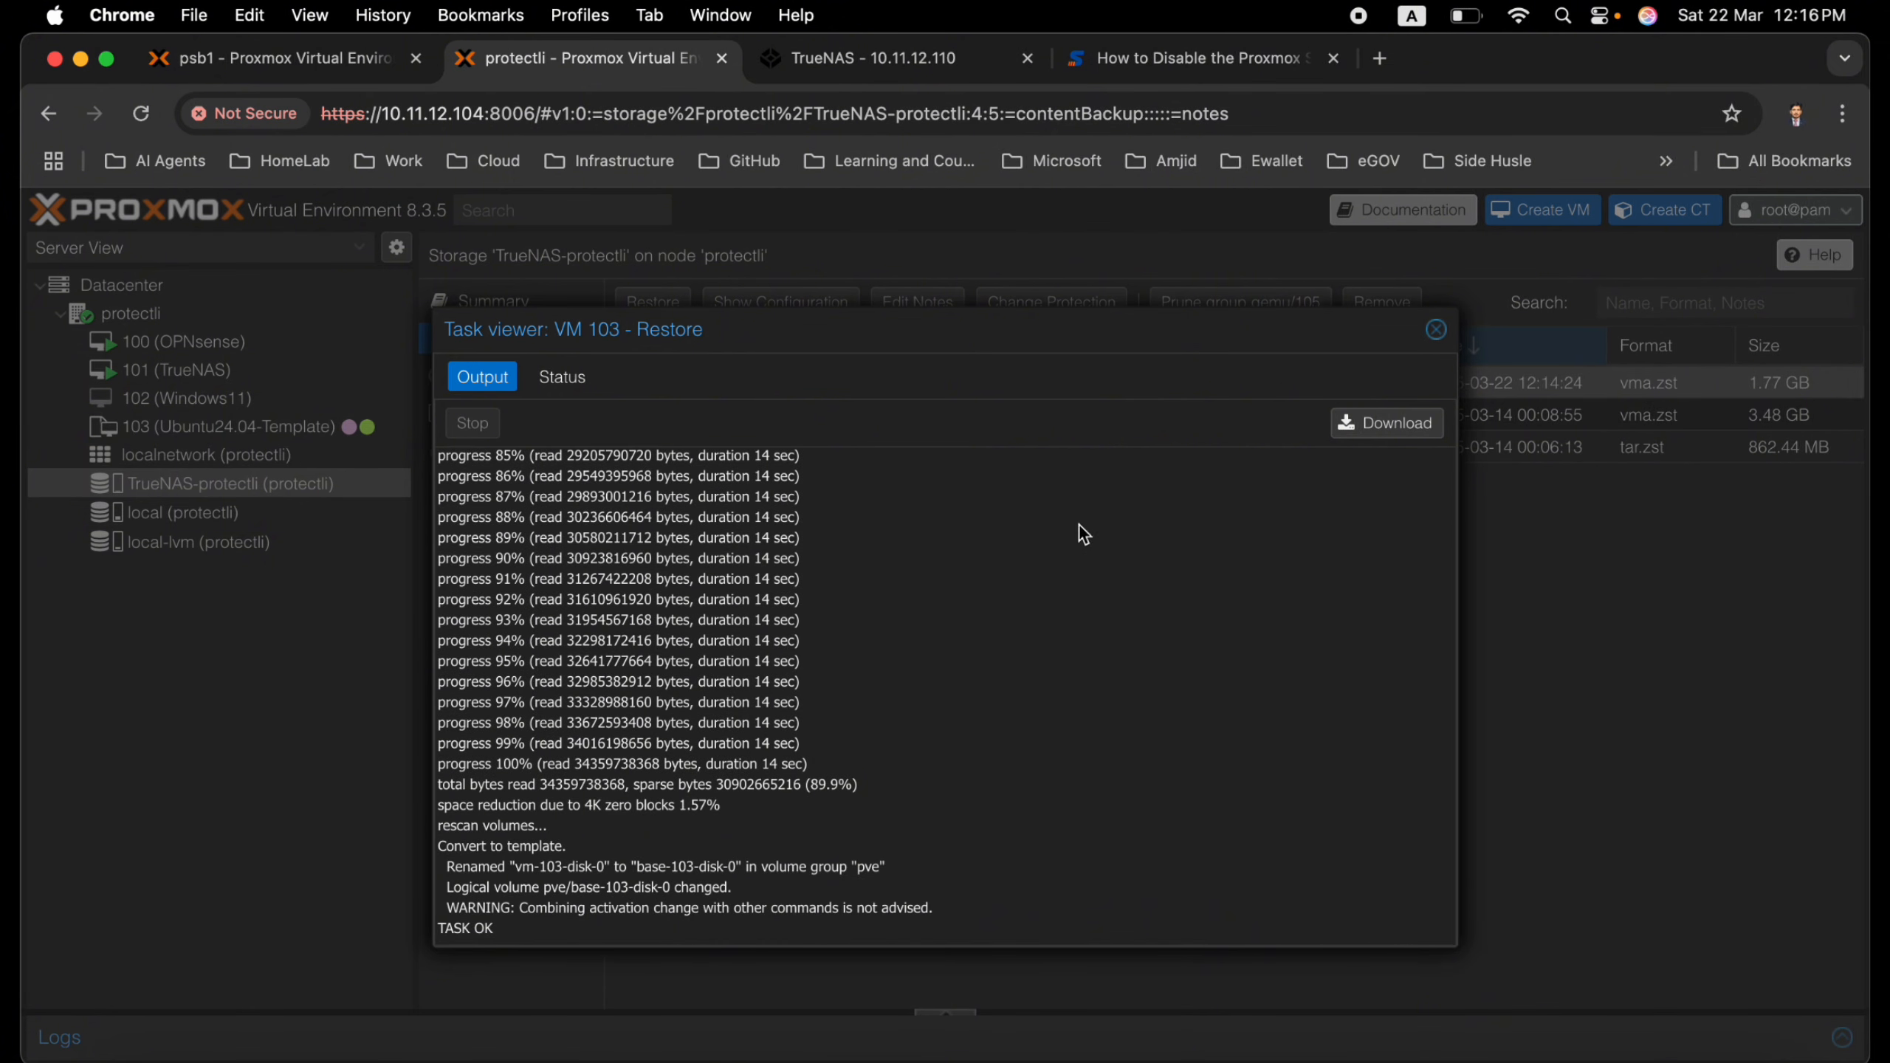
click(1435, 329)
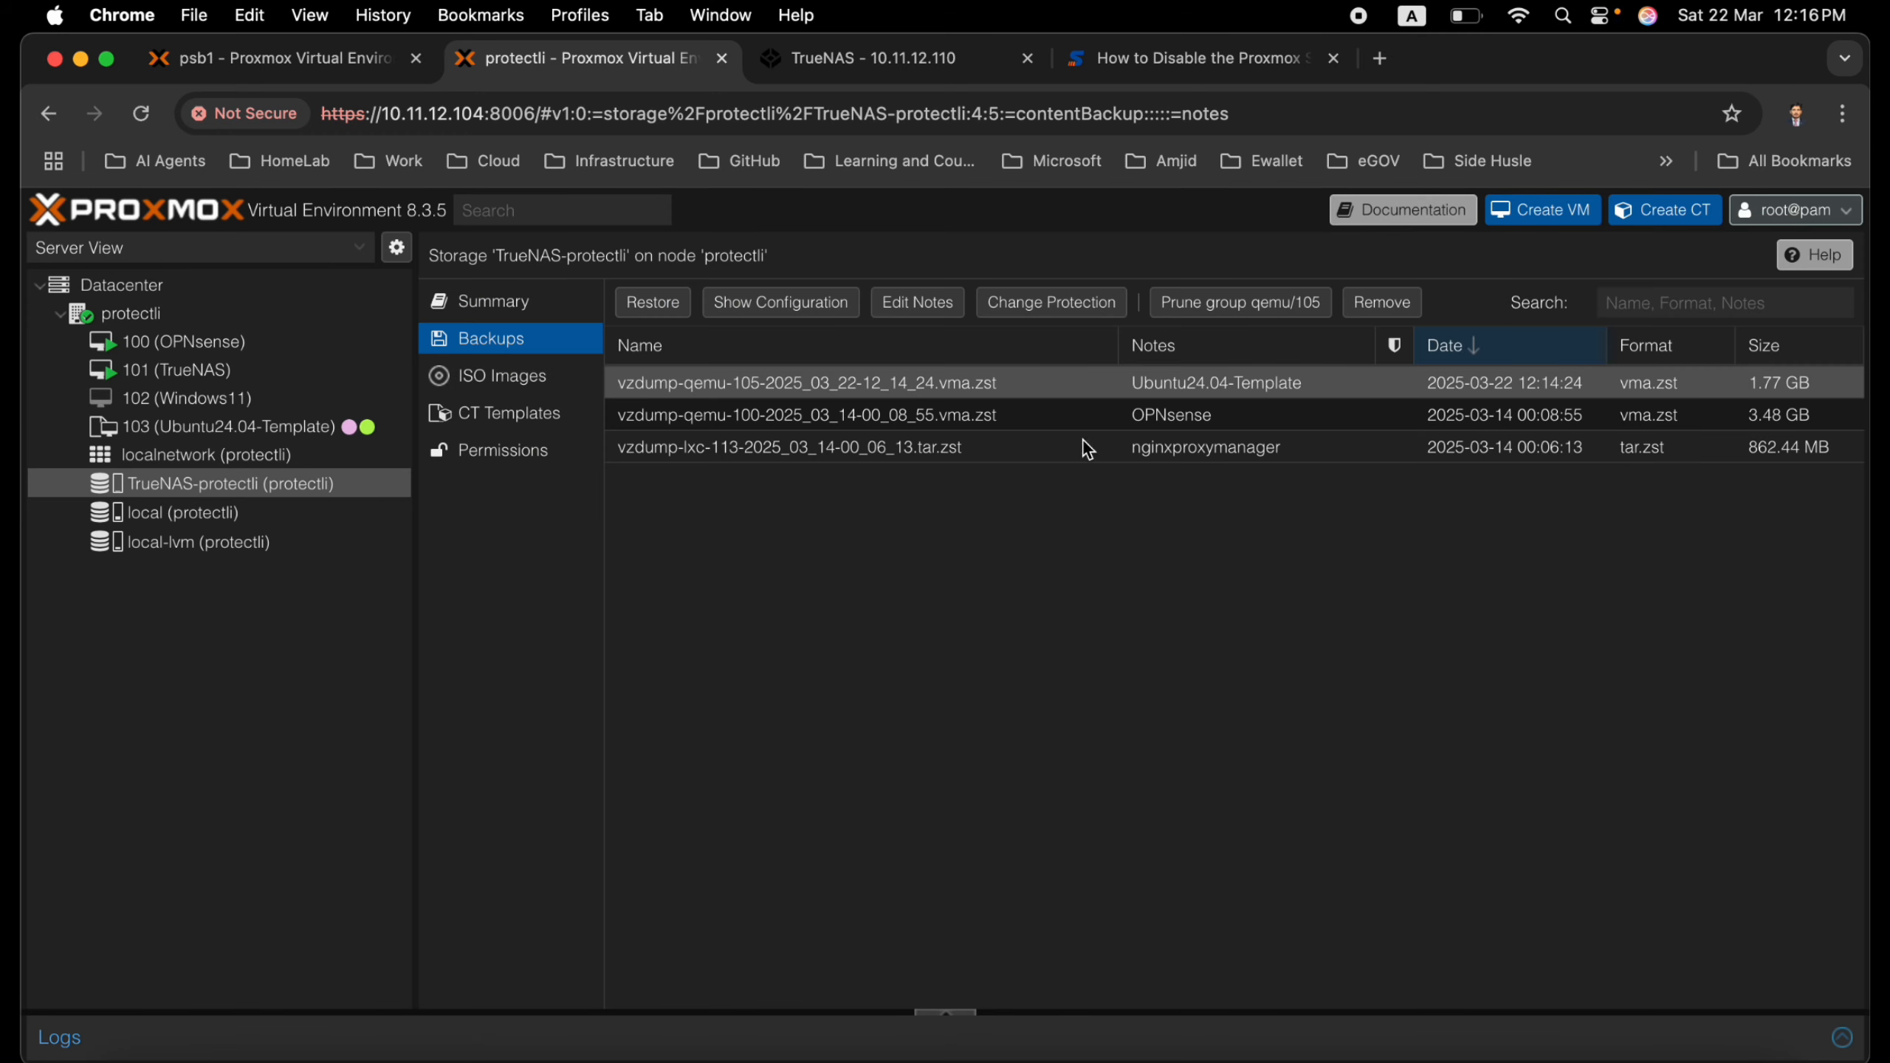
Clone template 103 as a Full Clone named Docker with VM ID 104 on the local-lvm storage
click(297, 435)
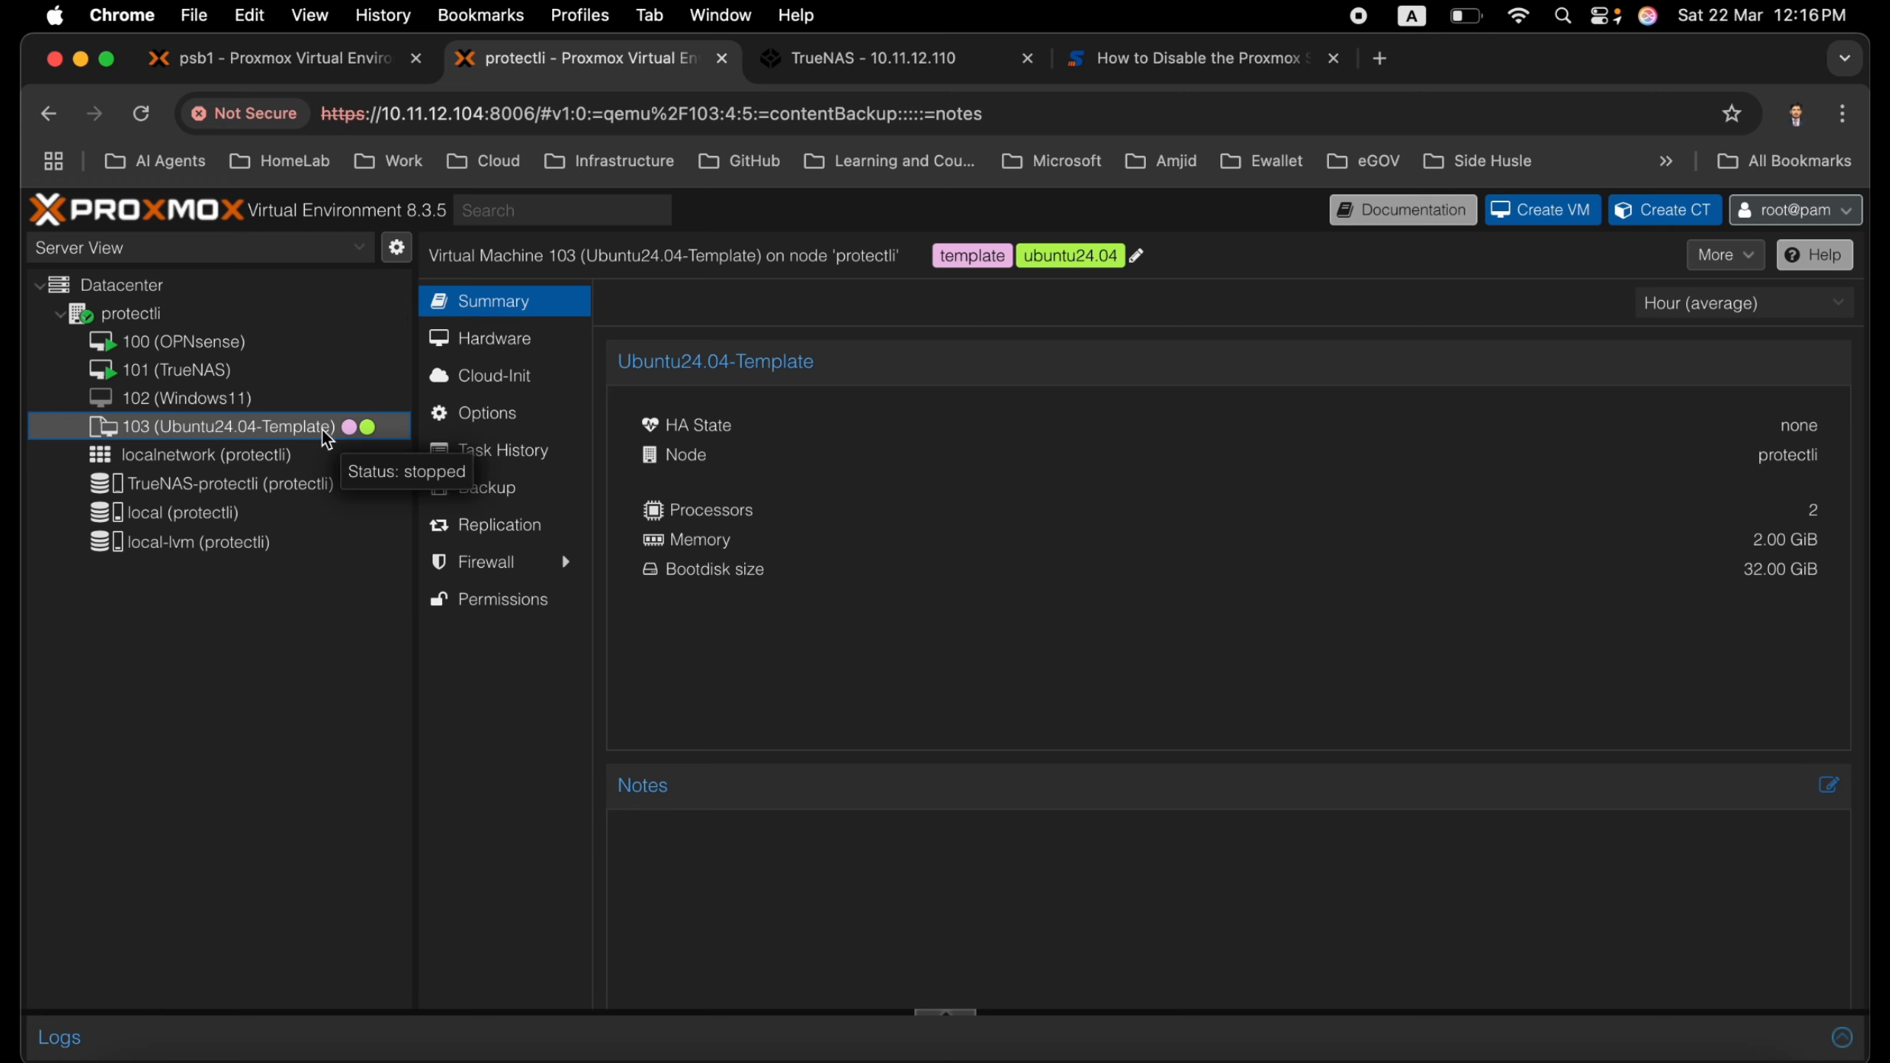
right_click(266, 438)
click(298, 480)
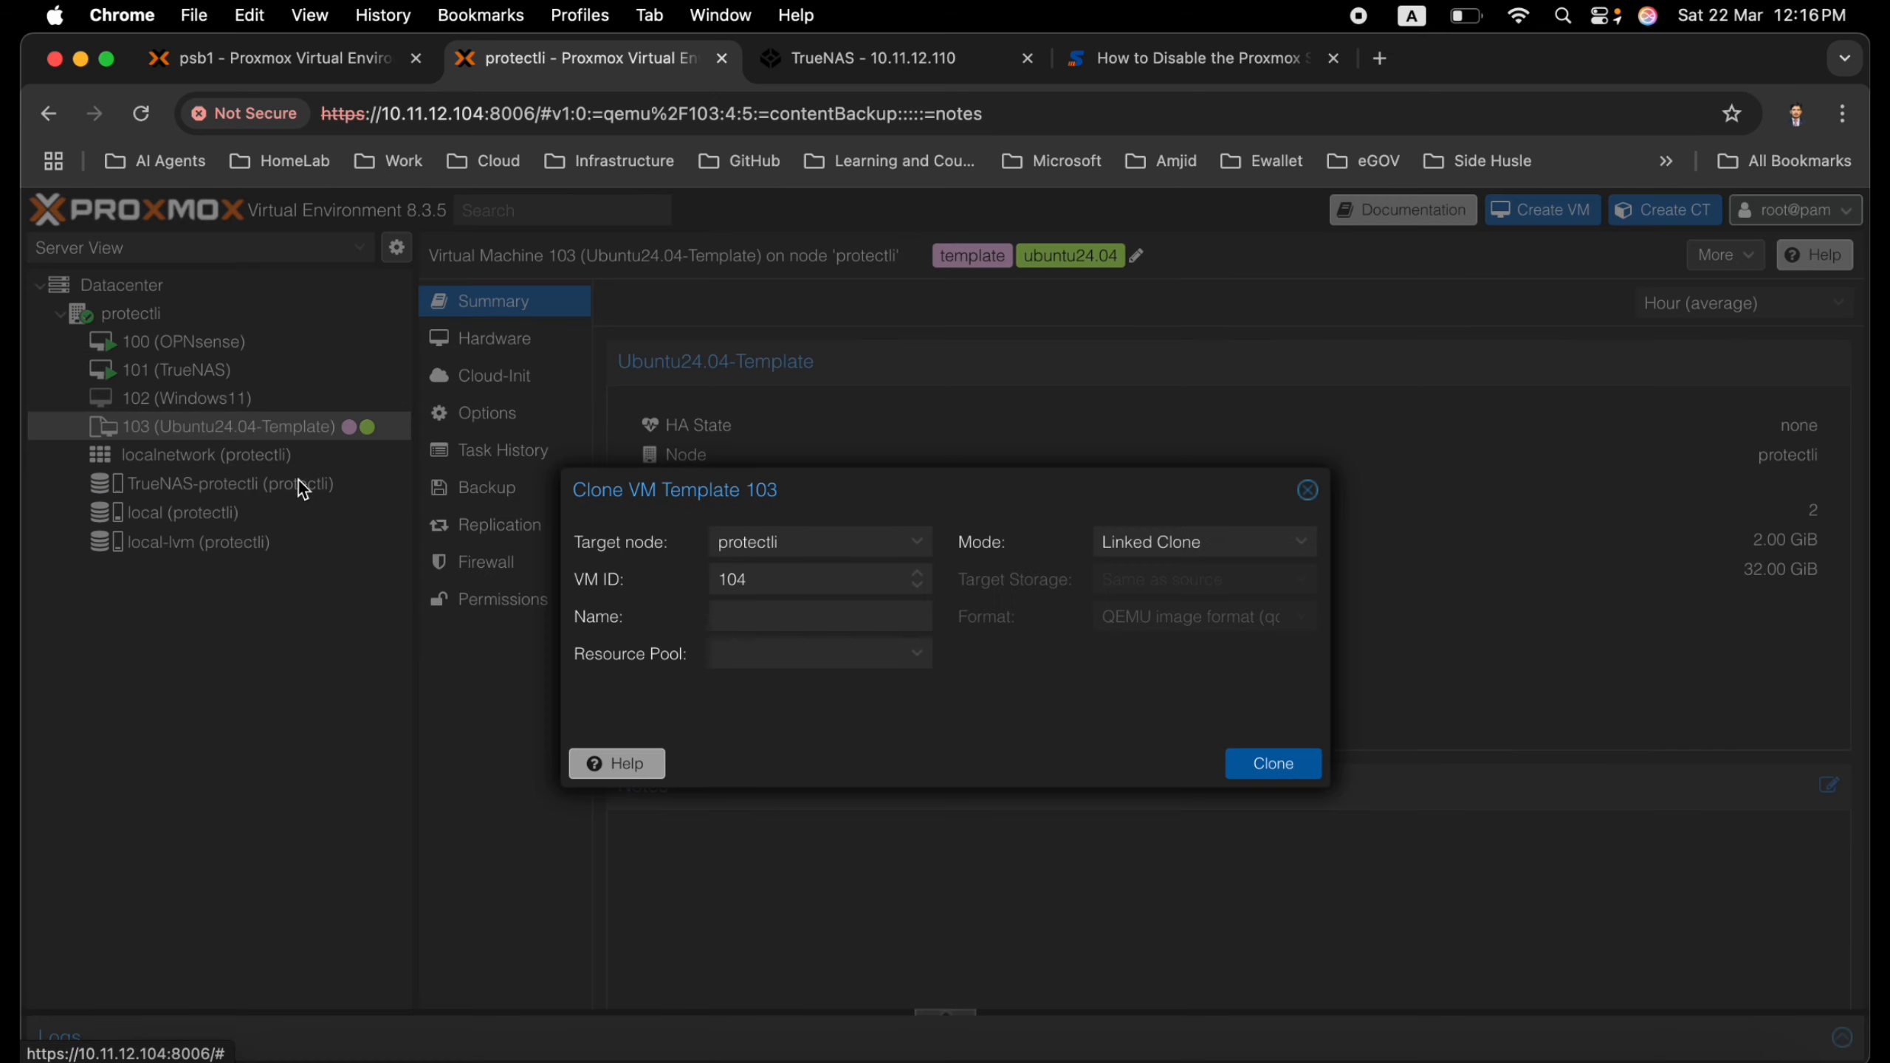
click(1204, 541)
click(1175, 580)
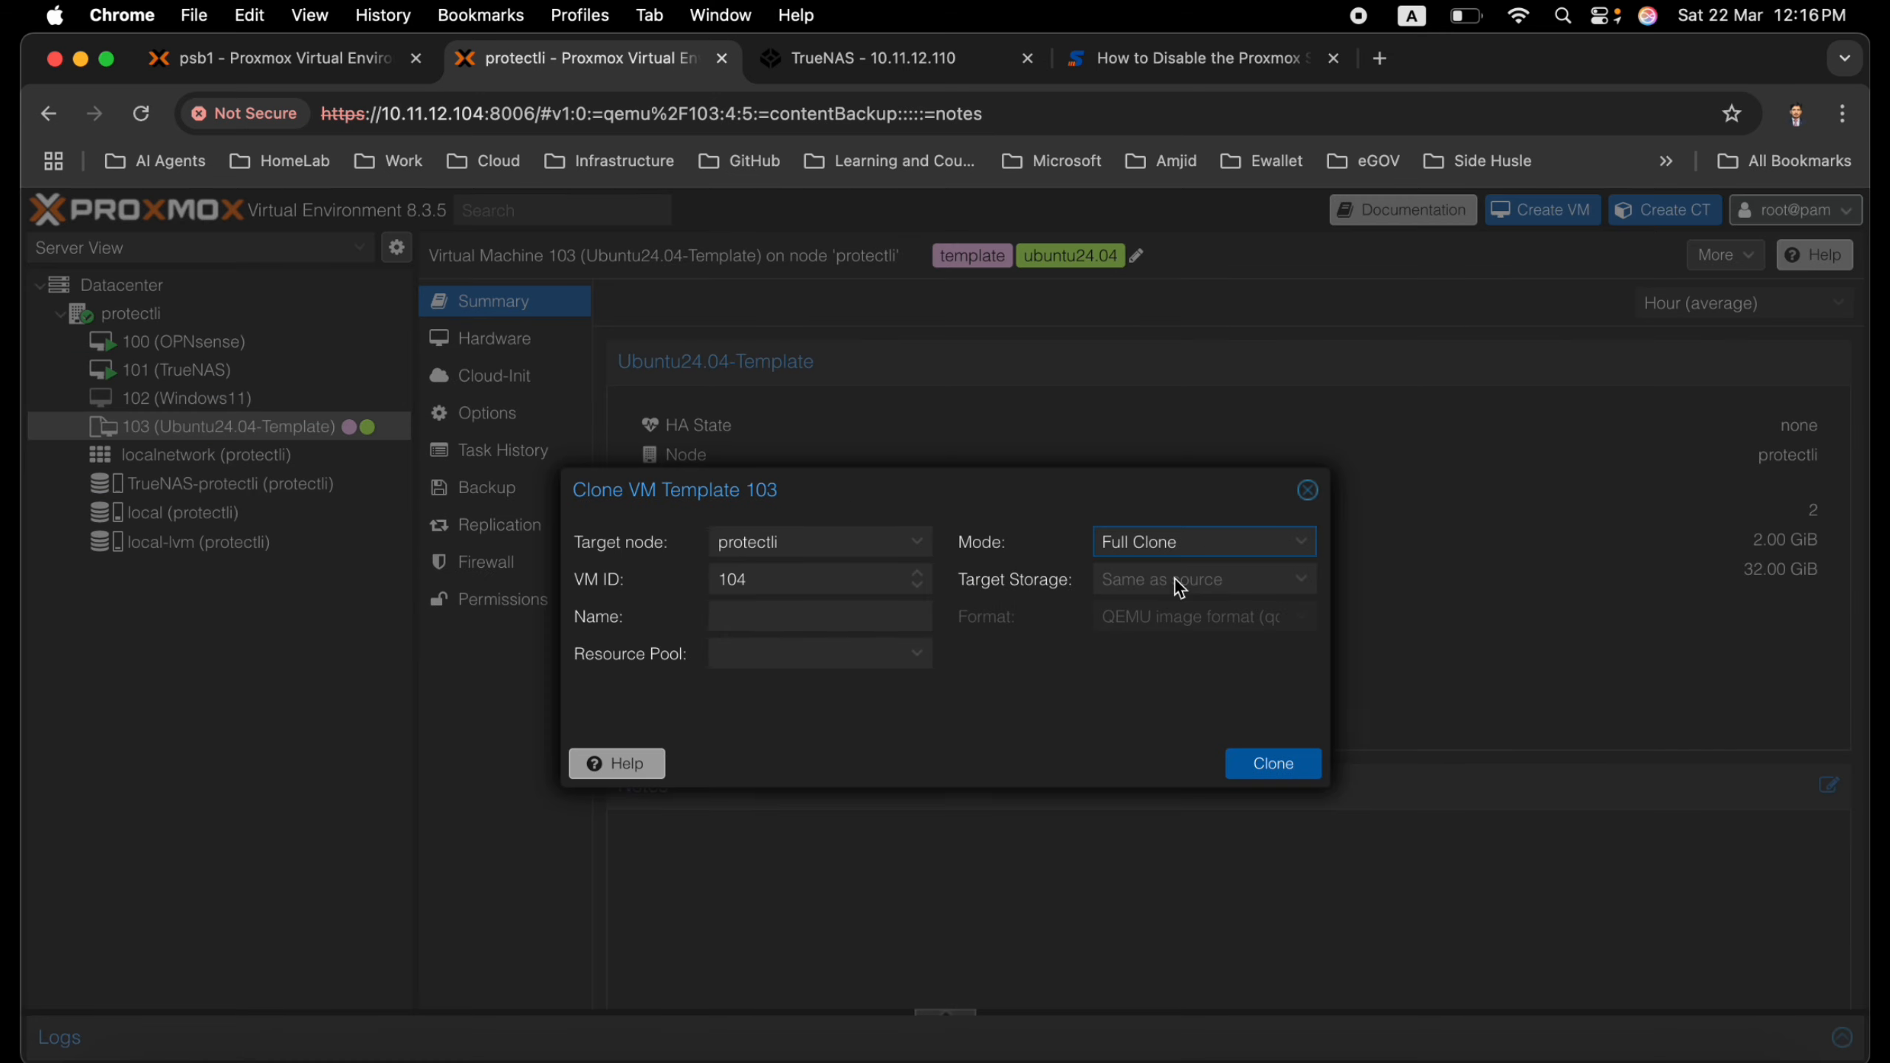
click(1211, 588)
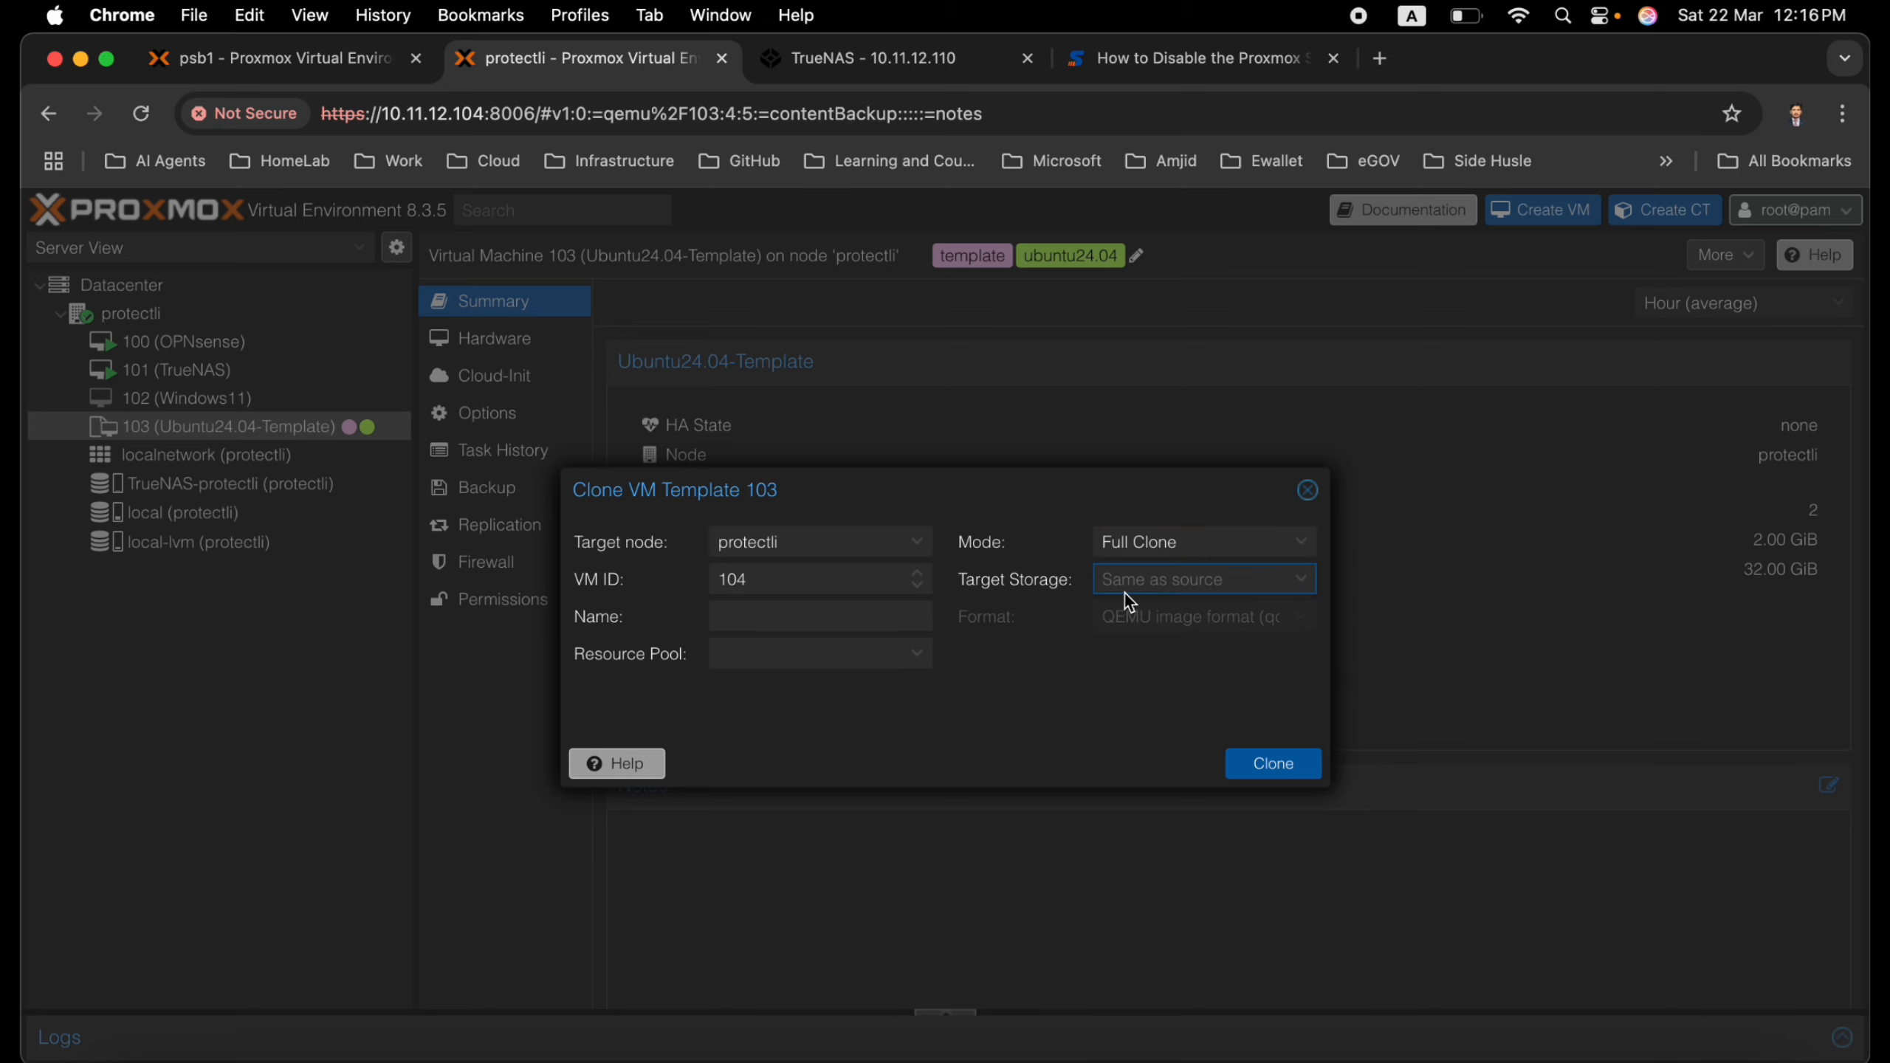
click(1204, 593)
click(1190, 650)
click(832, 630)
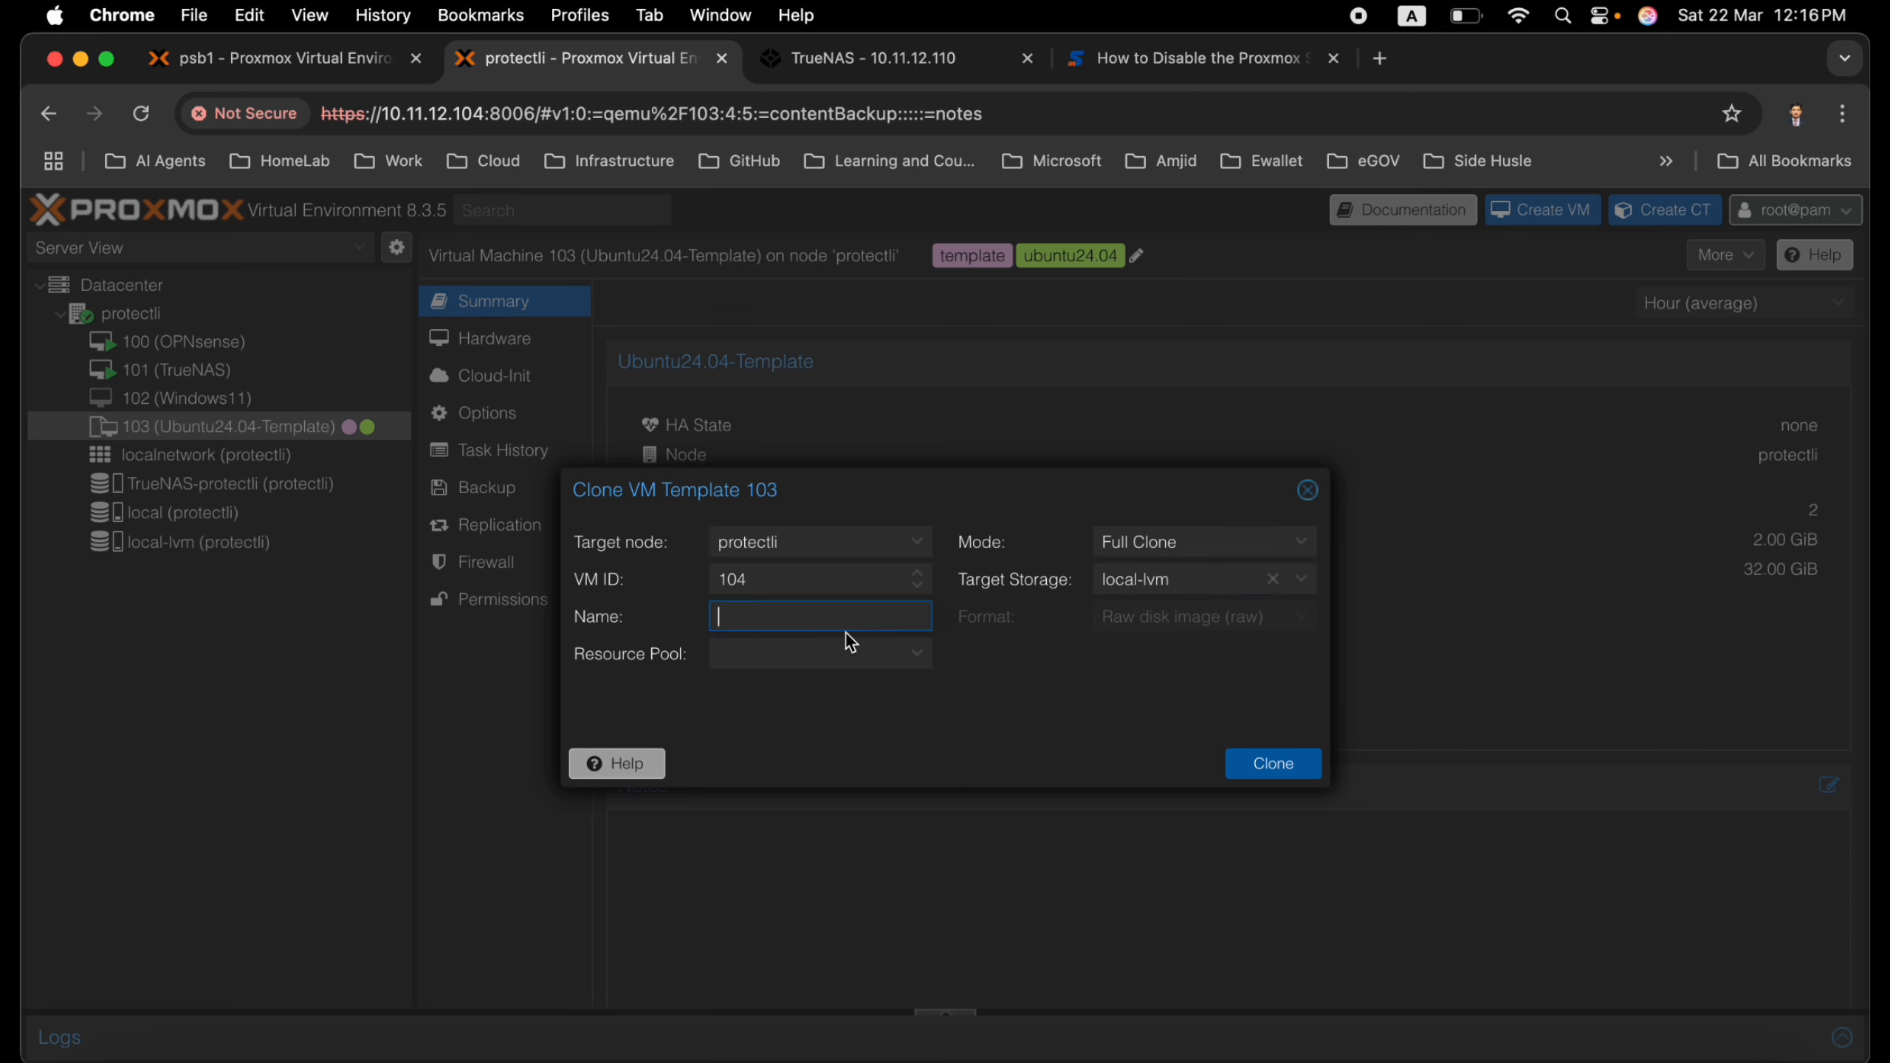
text(Docker)
click(1254, 772)
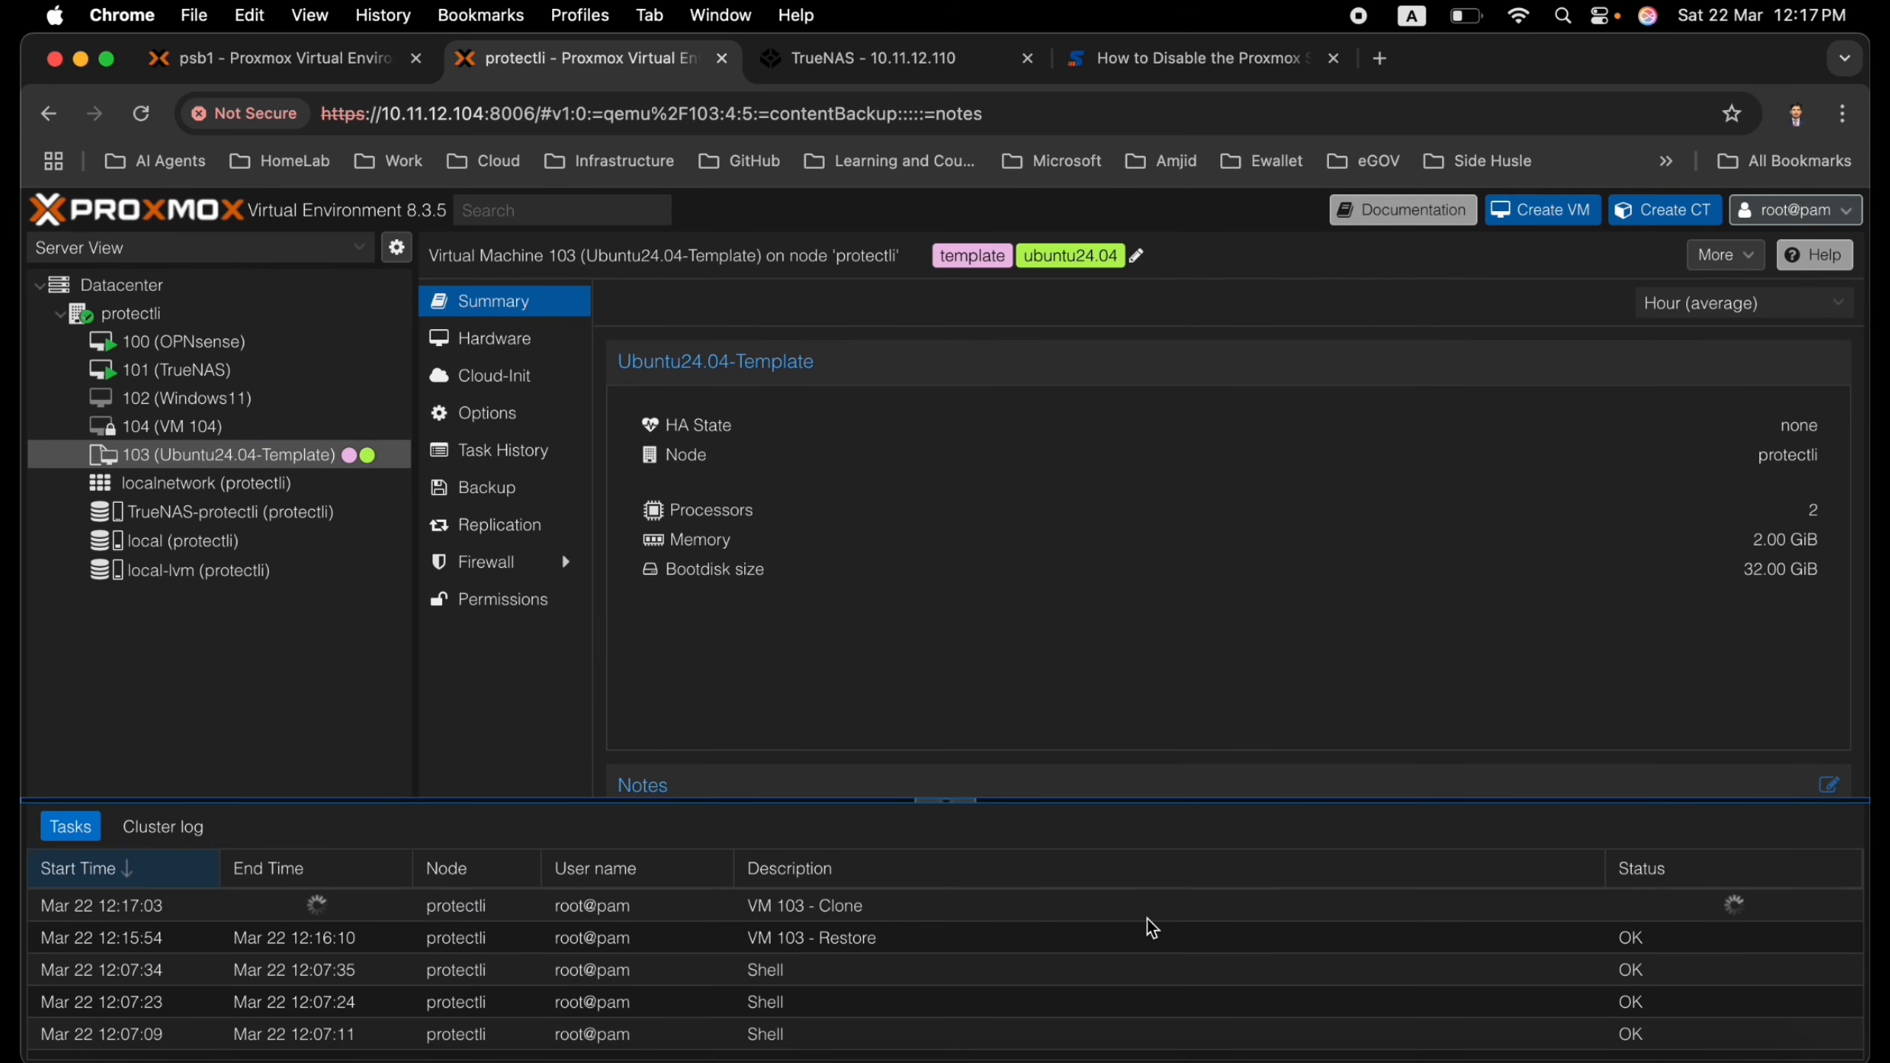
Set the network bridge of VM 104's network device to vmbr0
click(182, 427)
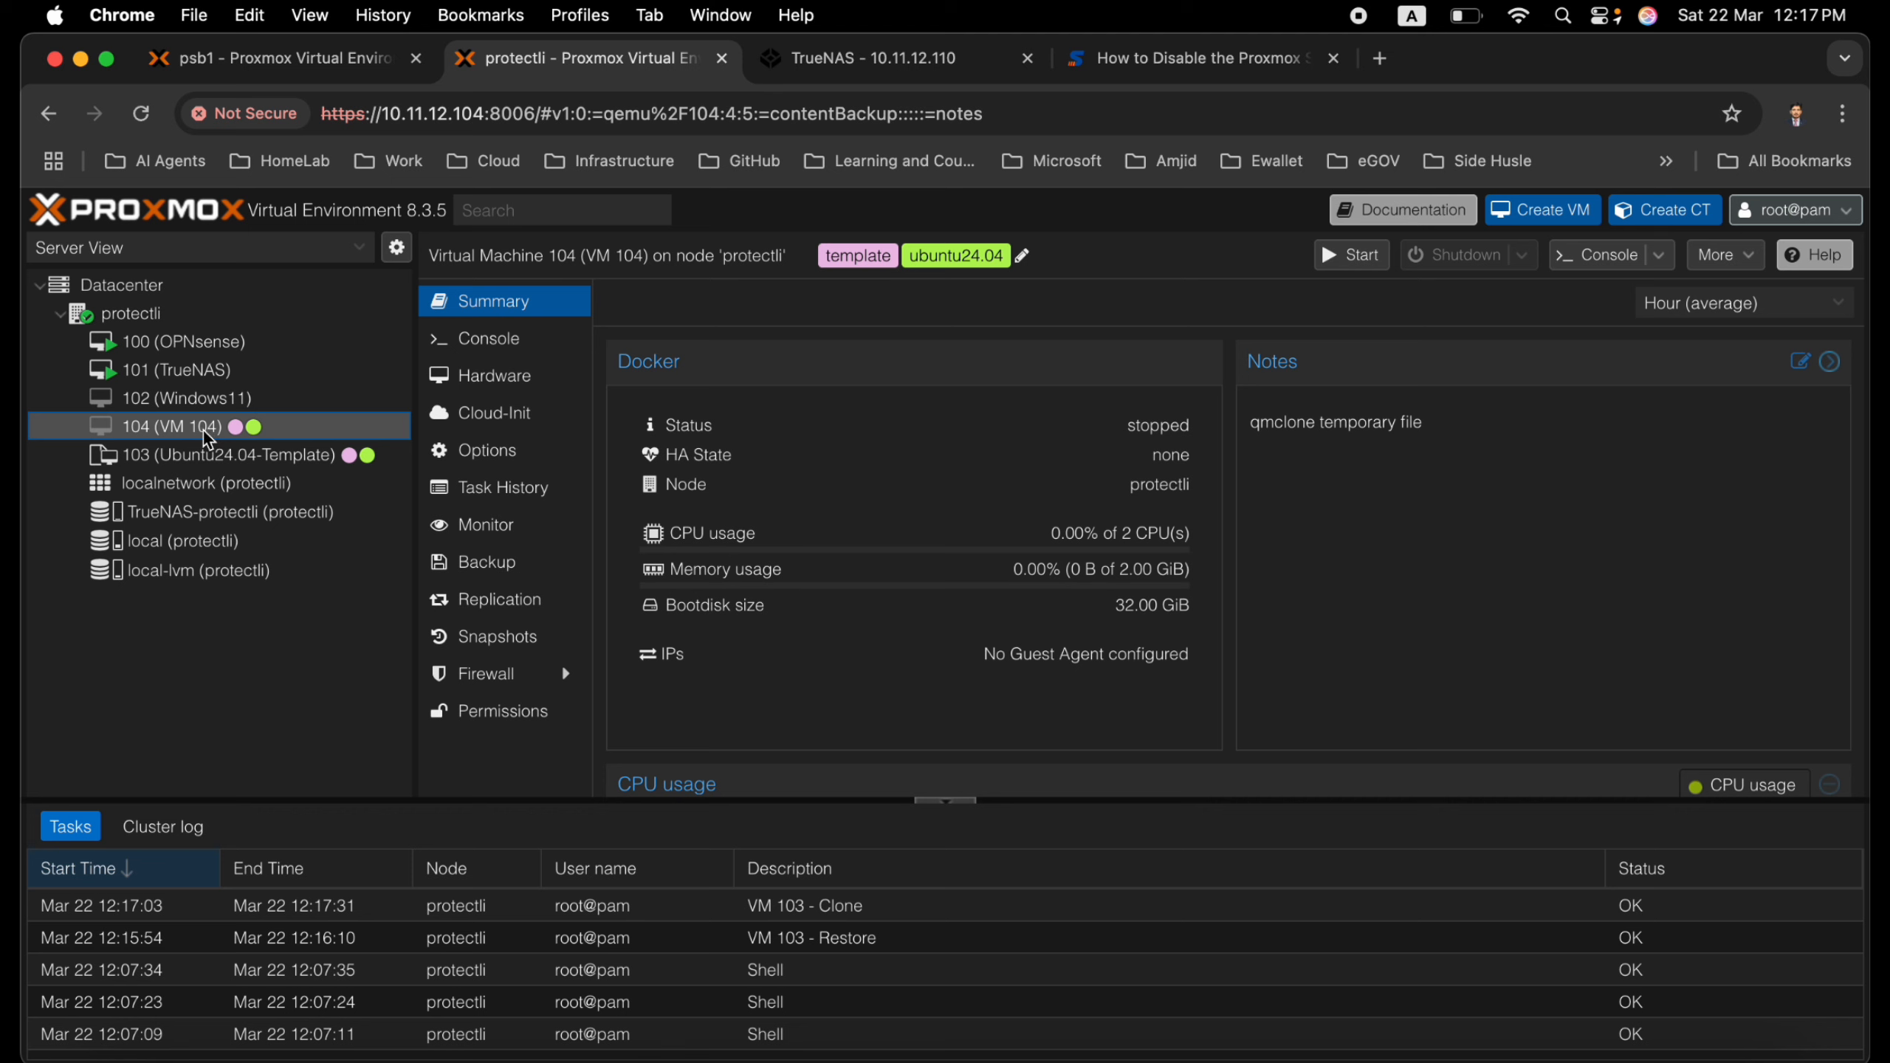
click(489, 392)
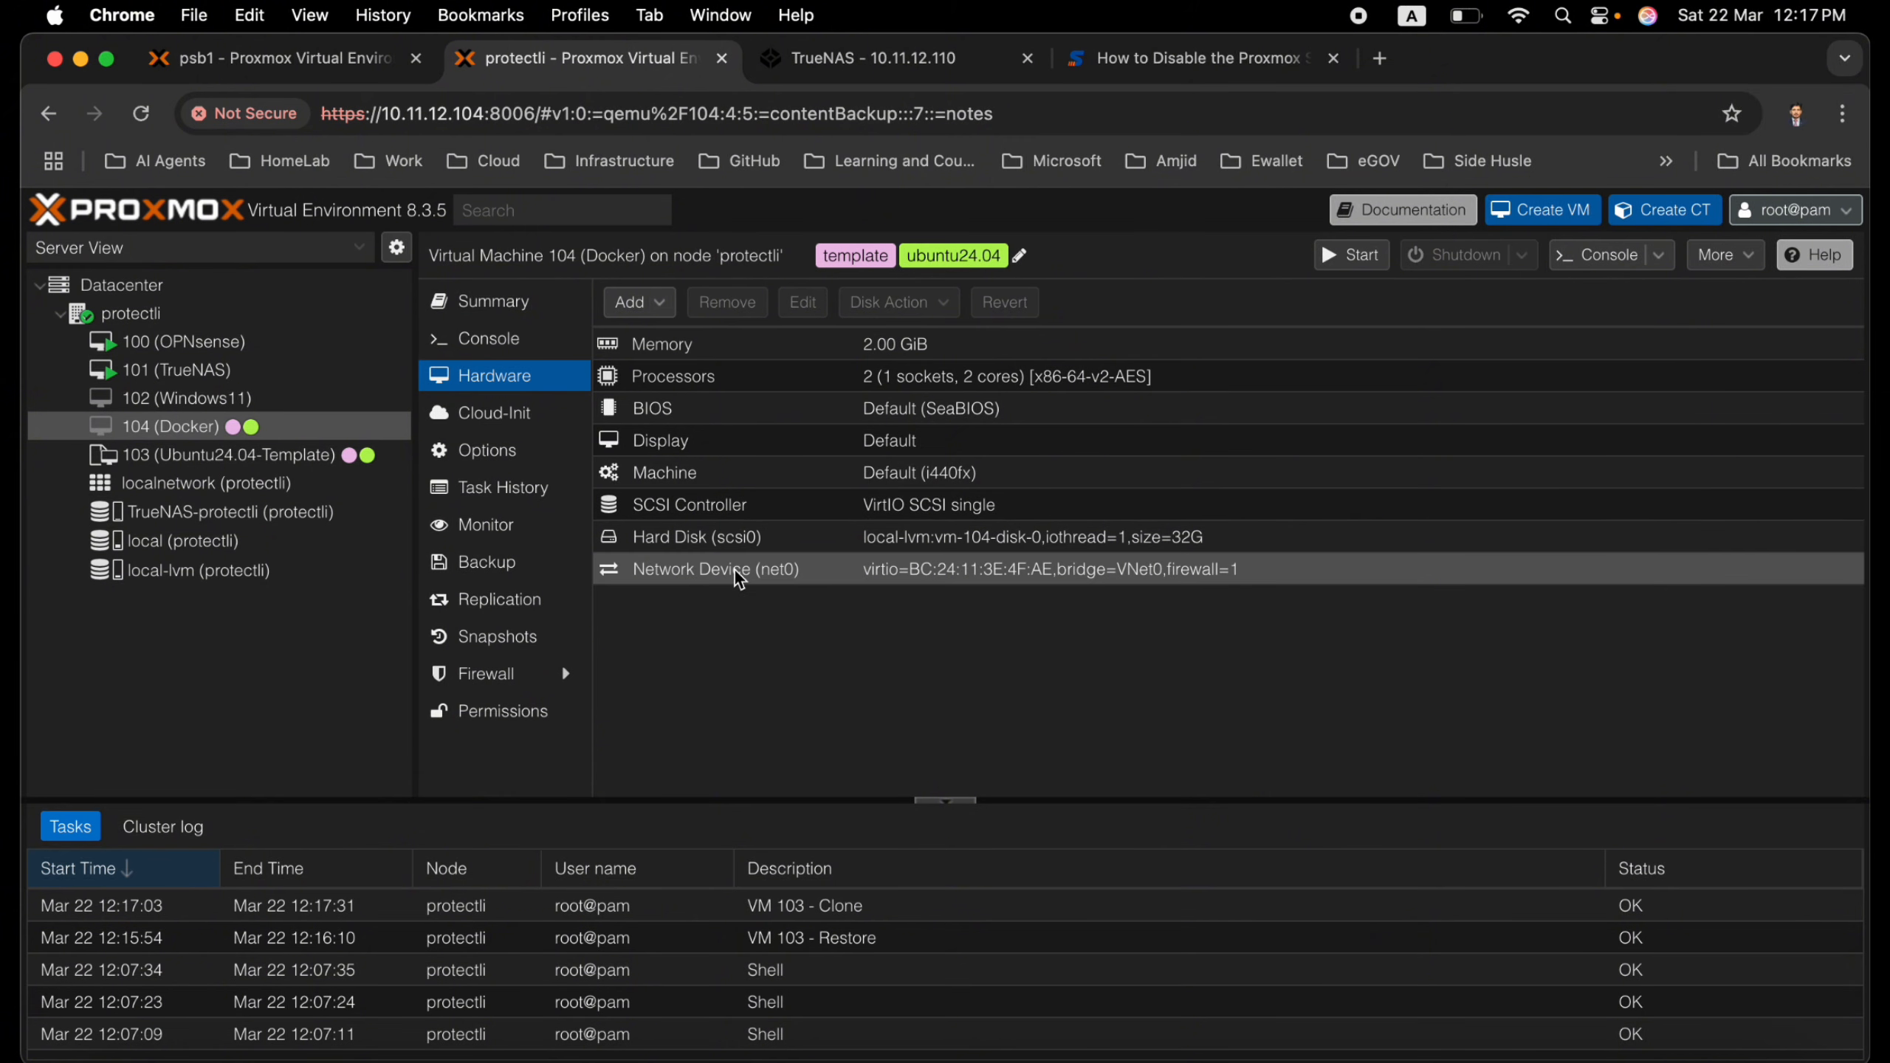
double_click(757, 581)
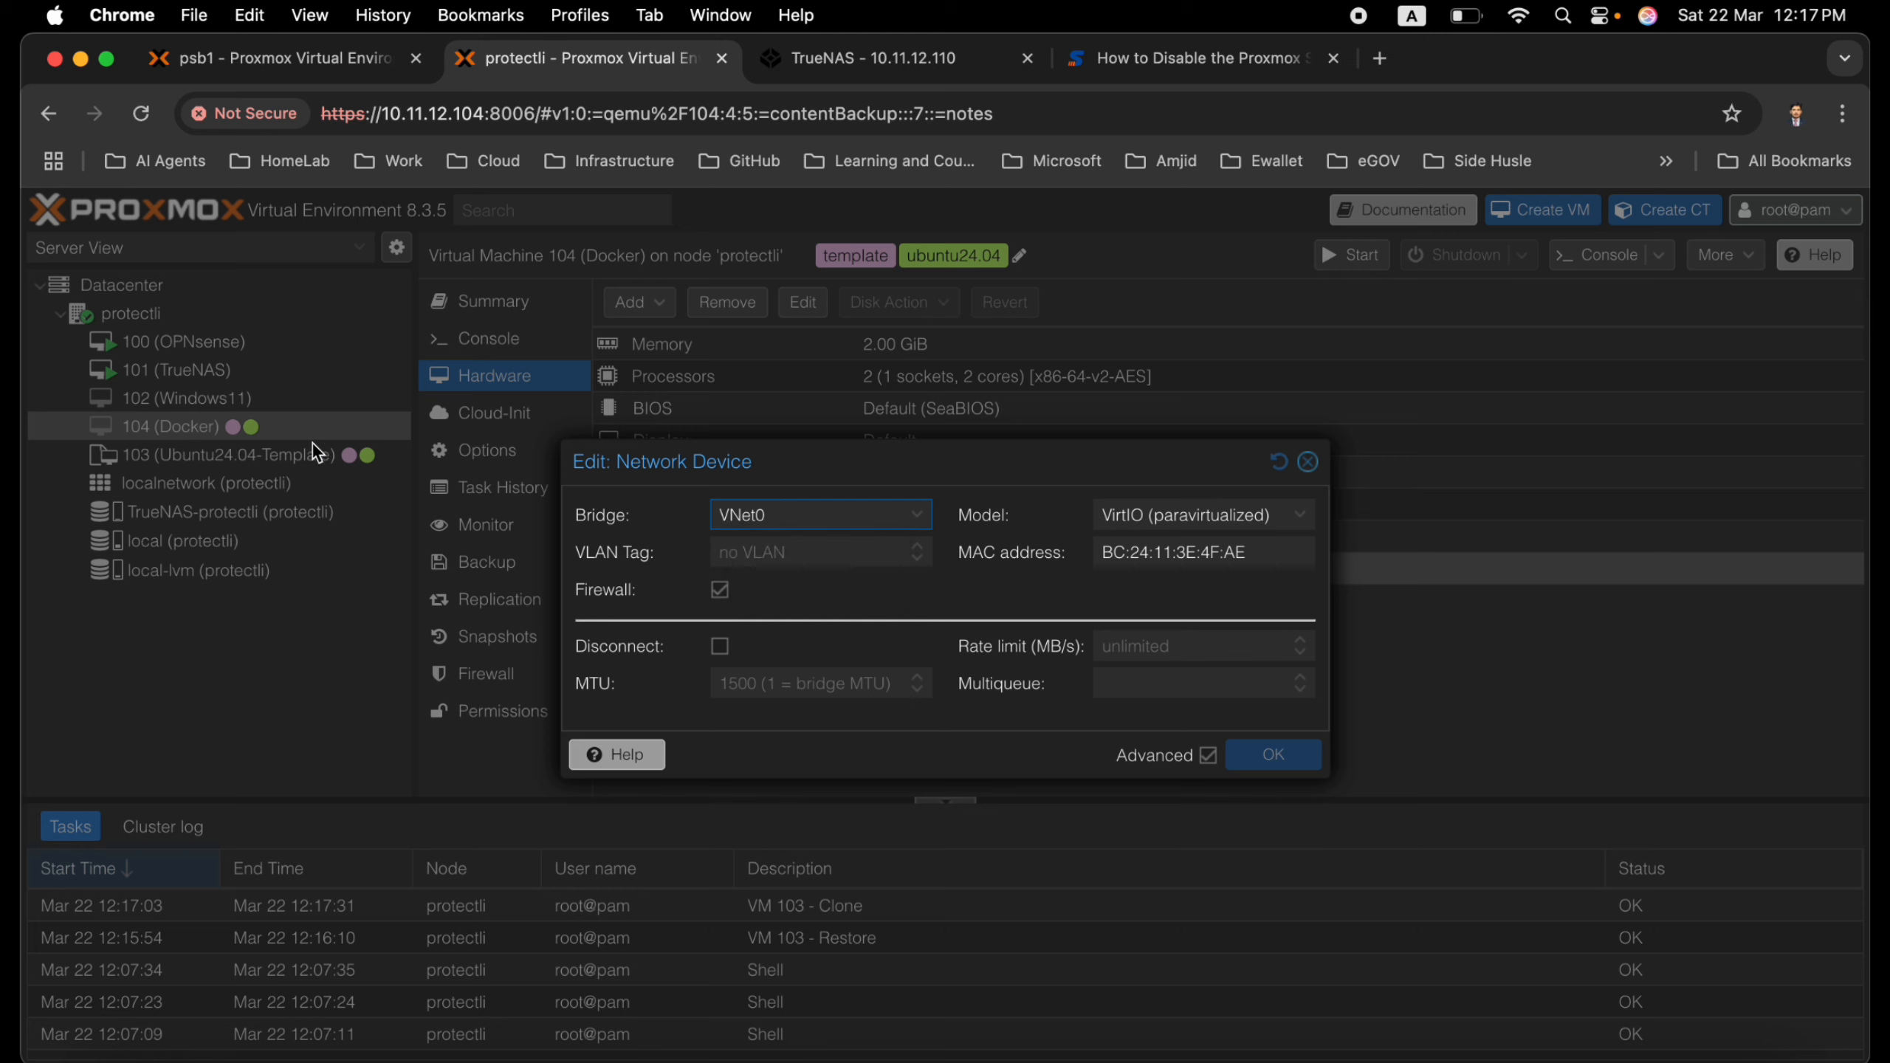
click(753, 518)
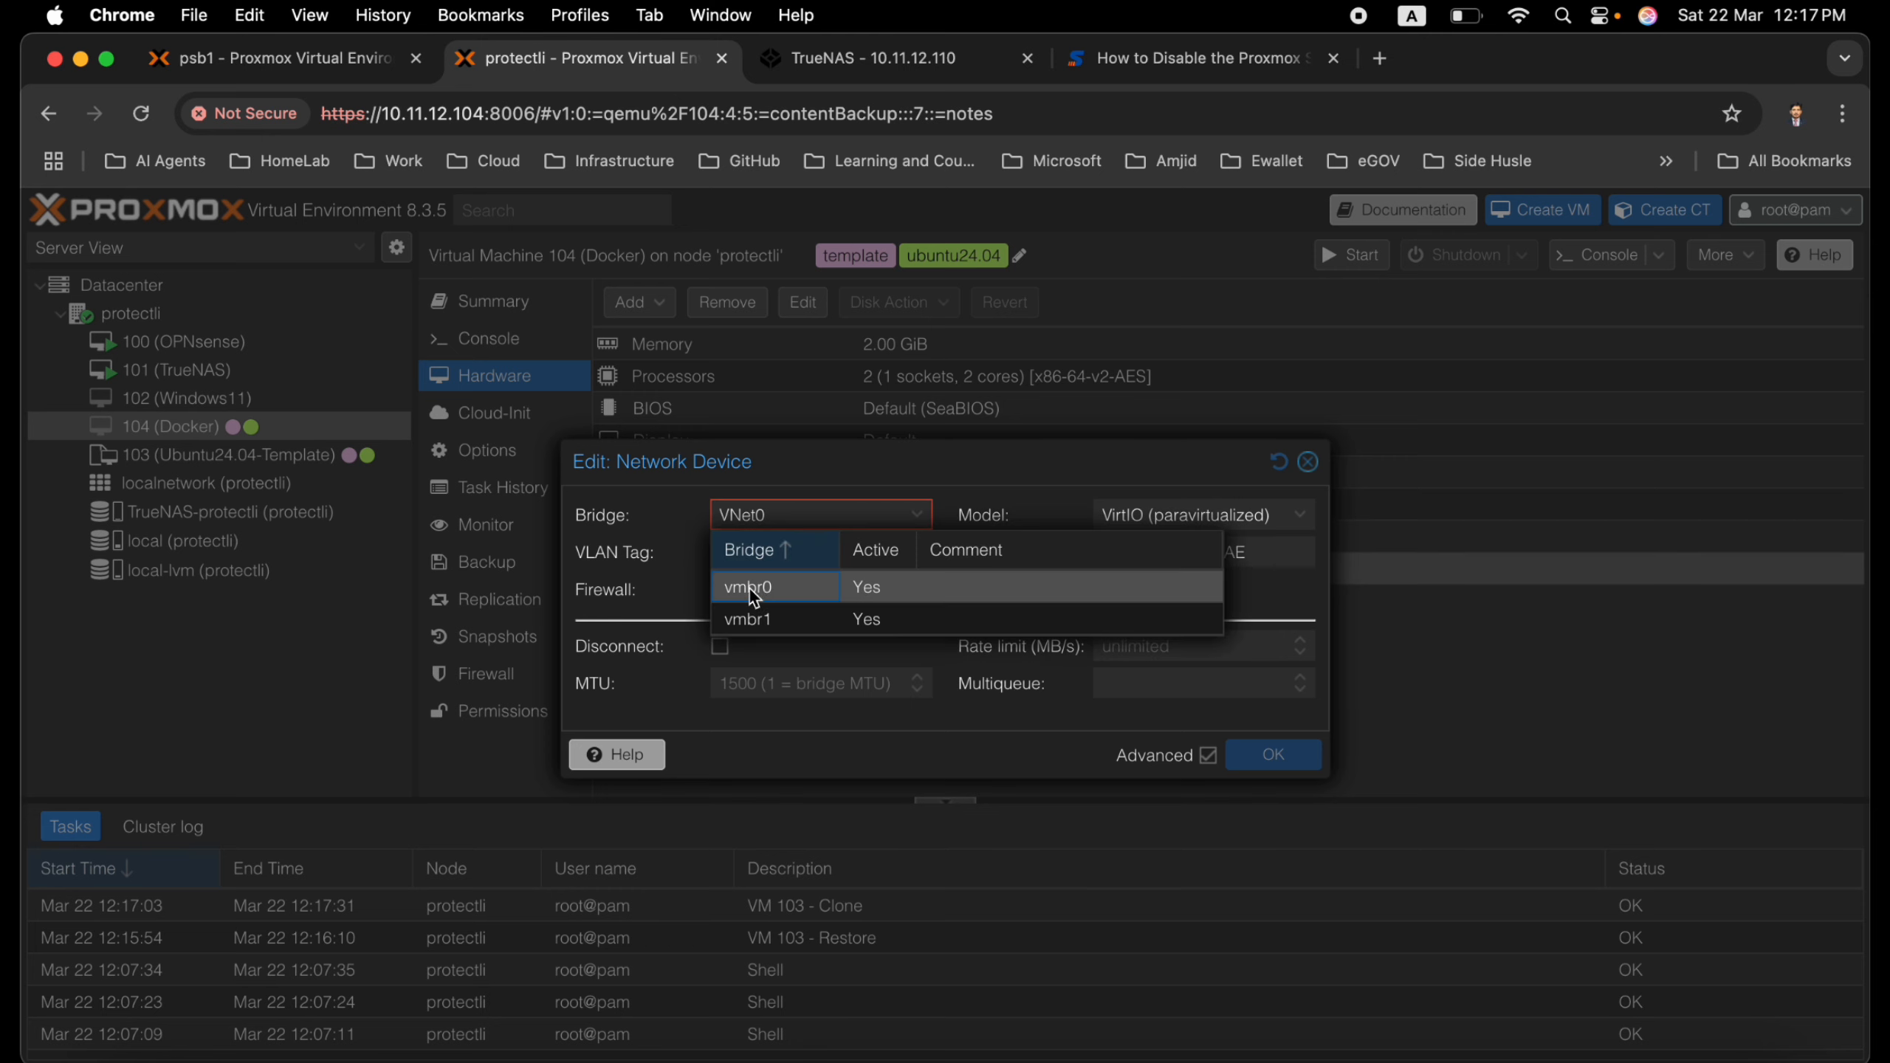
click(787, 594)
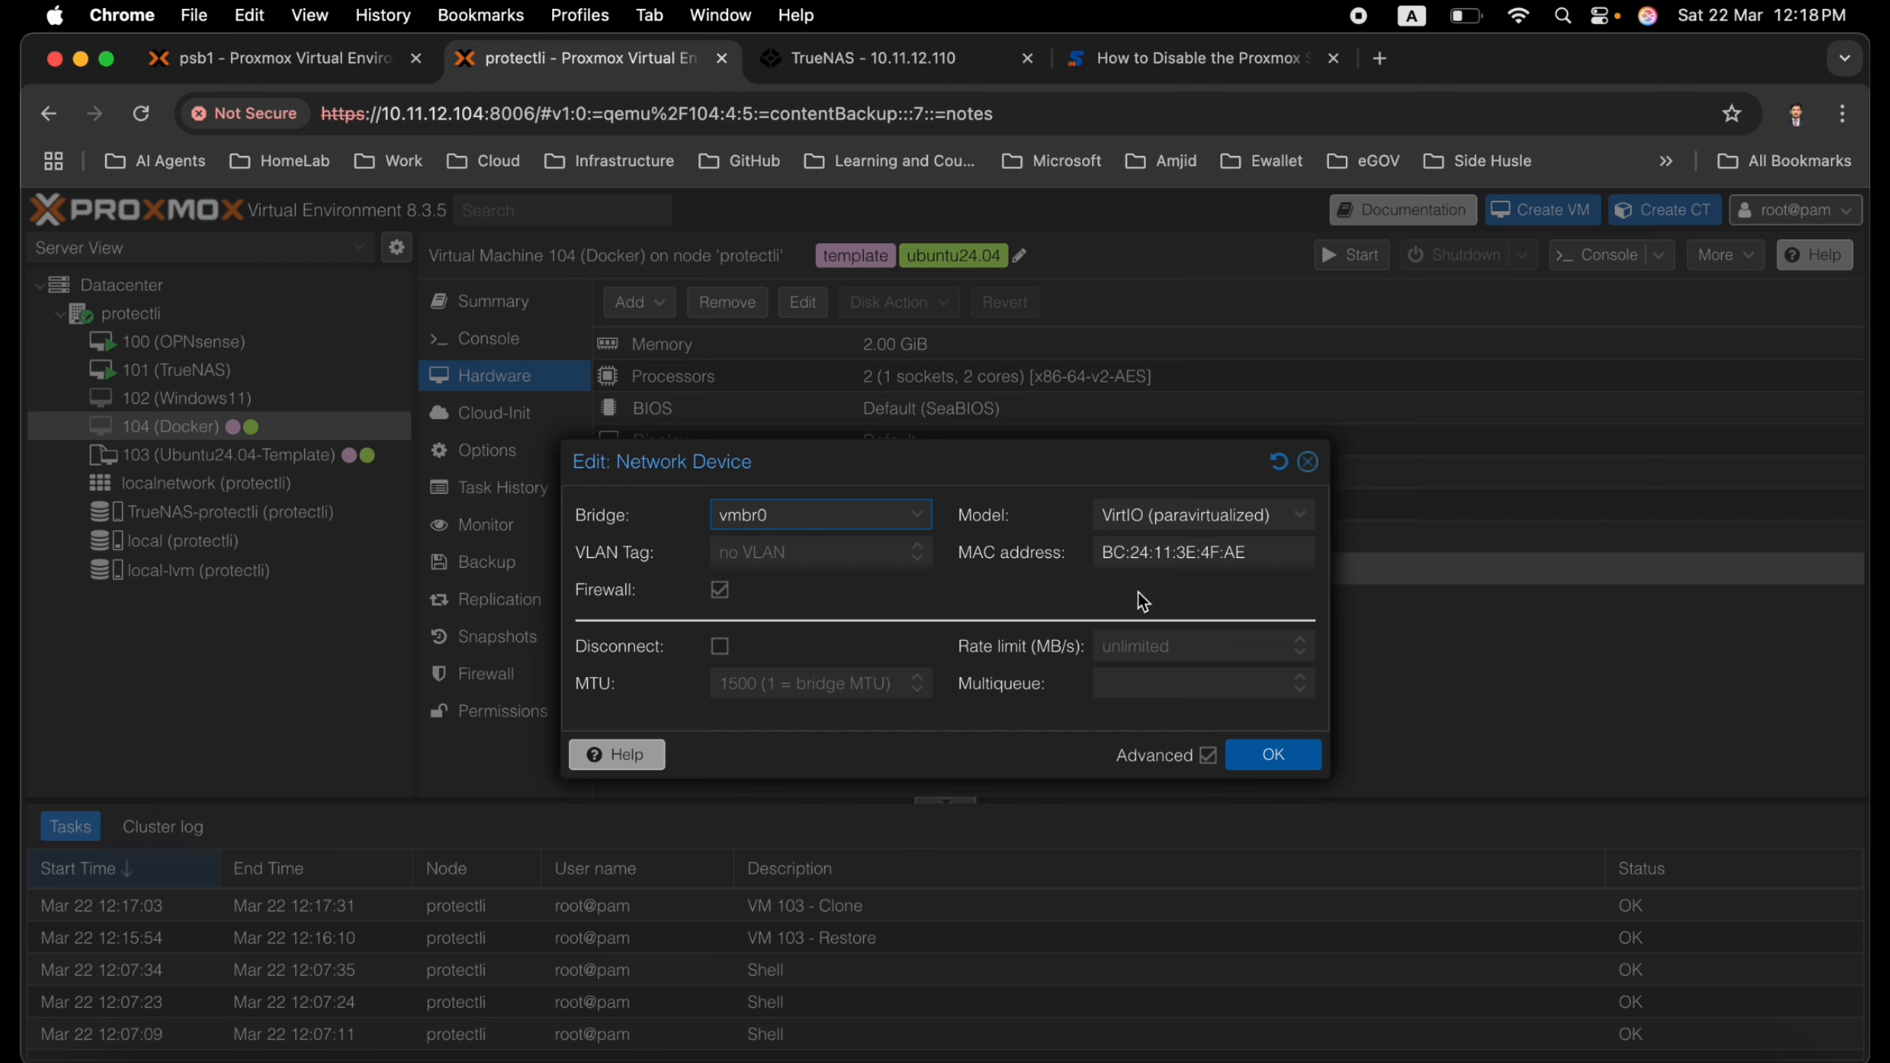
click(1273, 755)
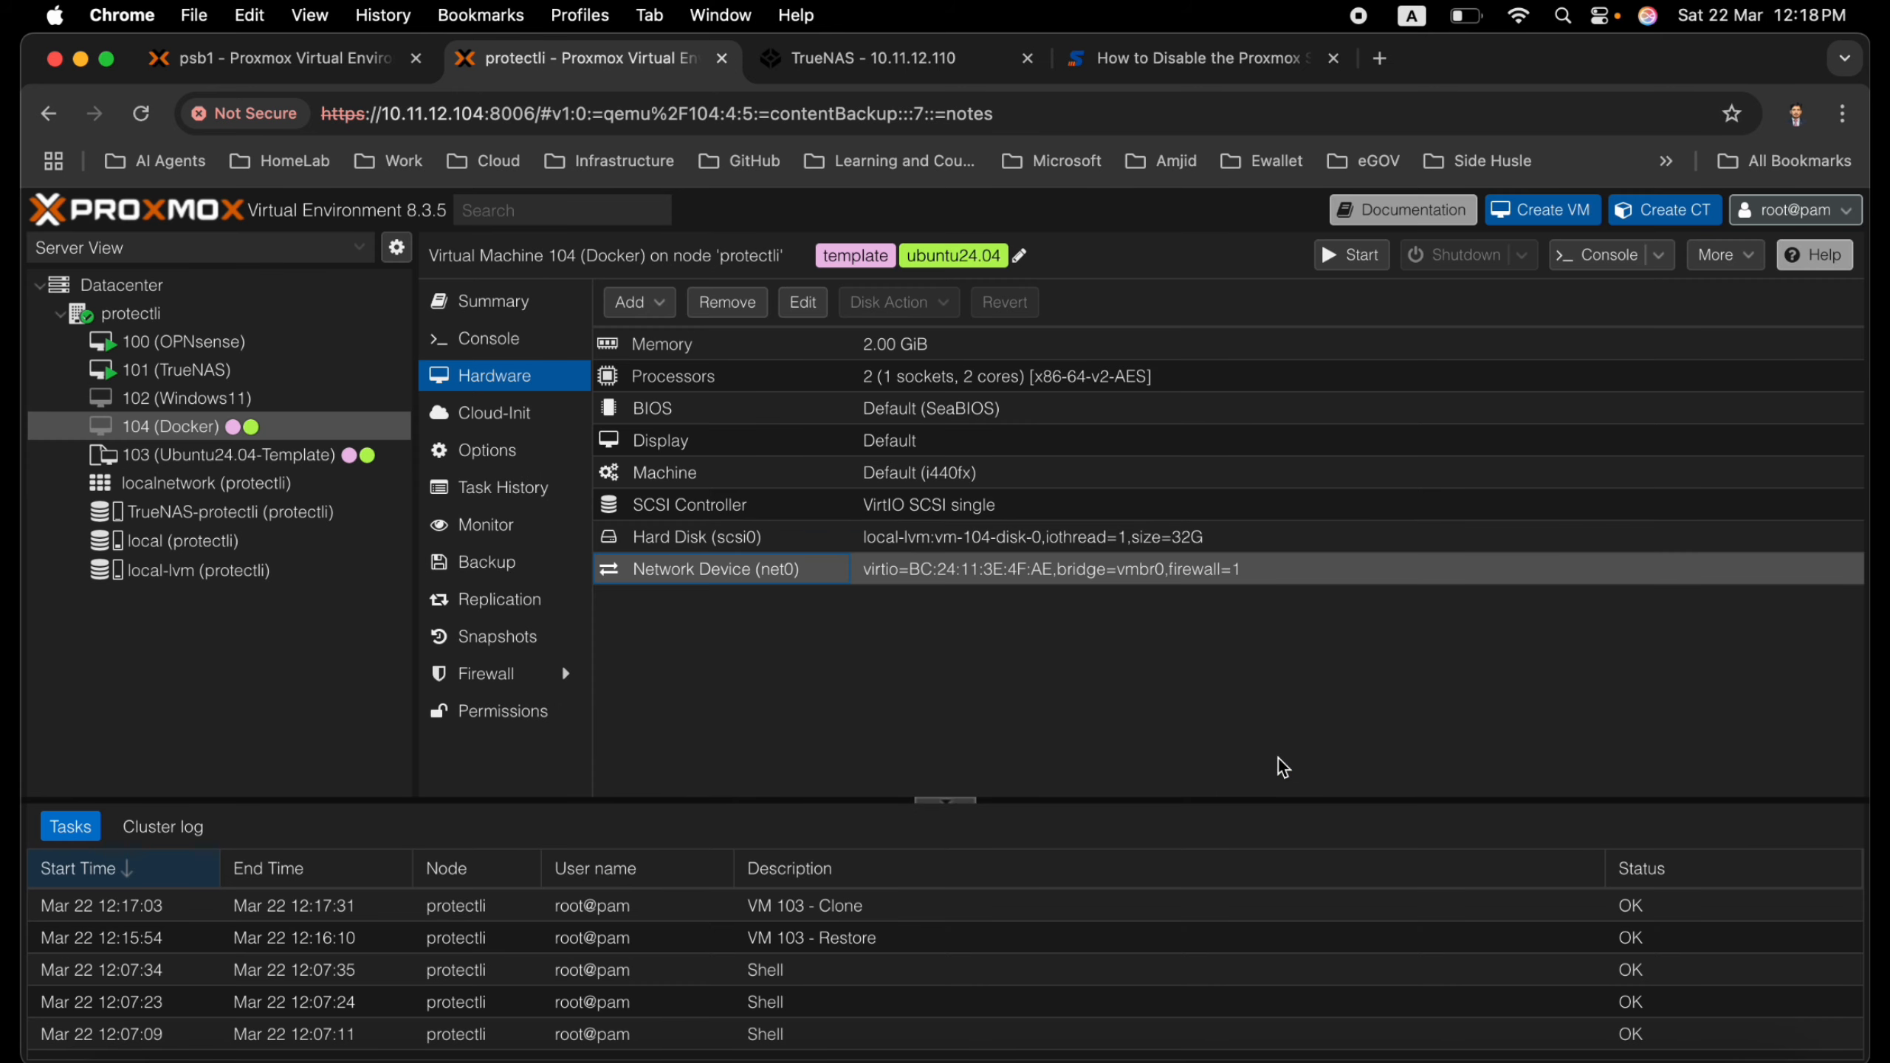
Check VM 104's hard disk options without changing them, and start the VM
click(977, 544)
double_click(977, 544)
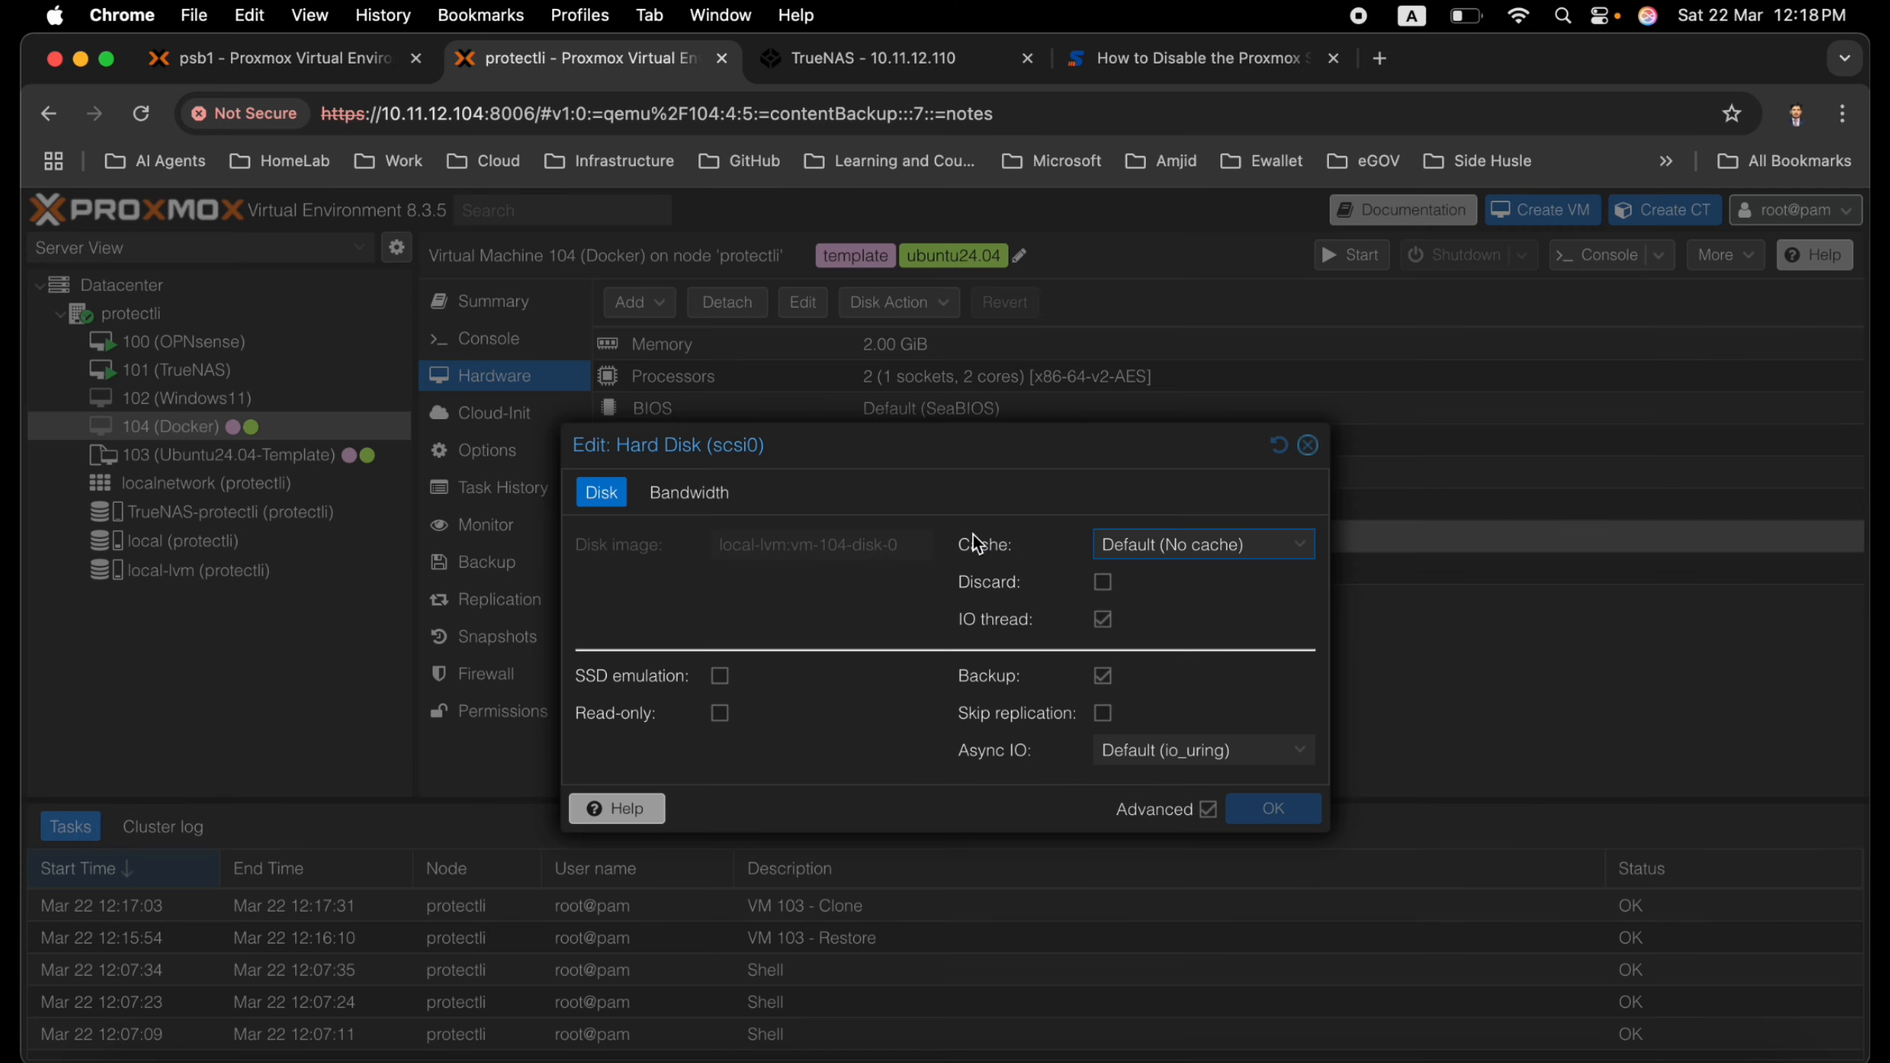
click(1308, 452)
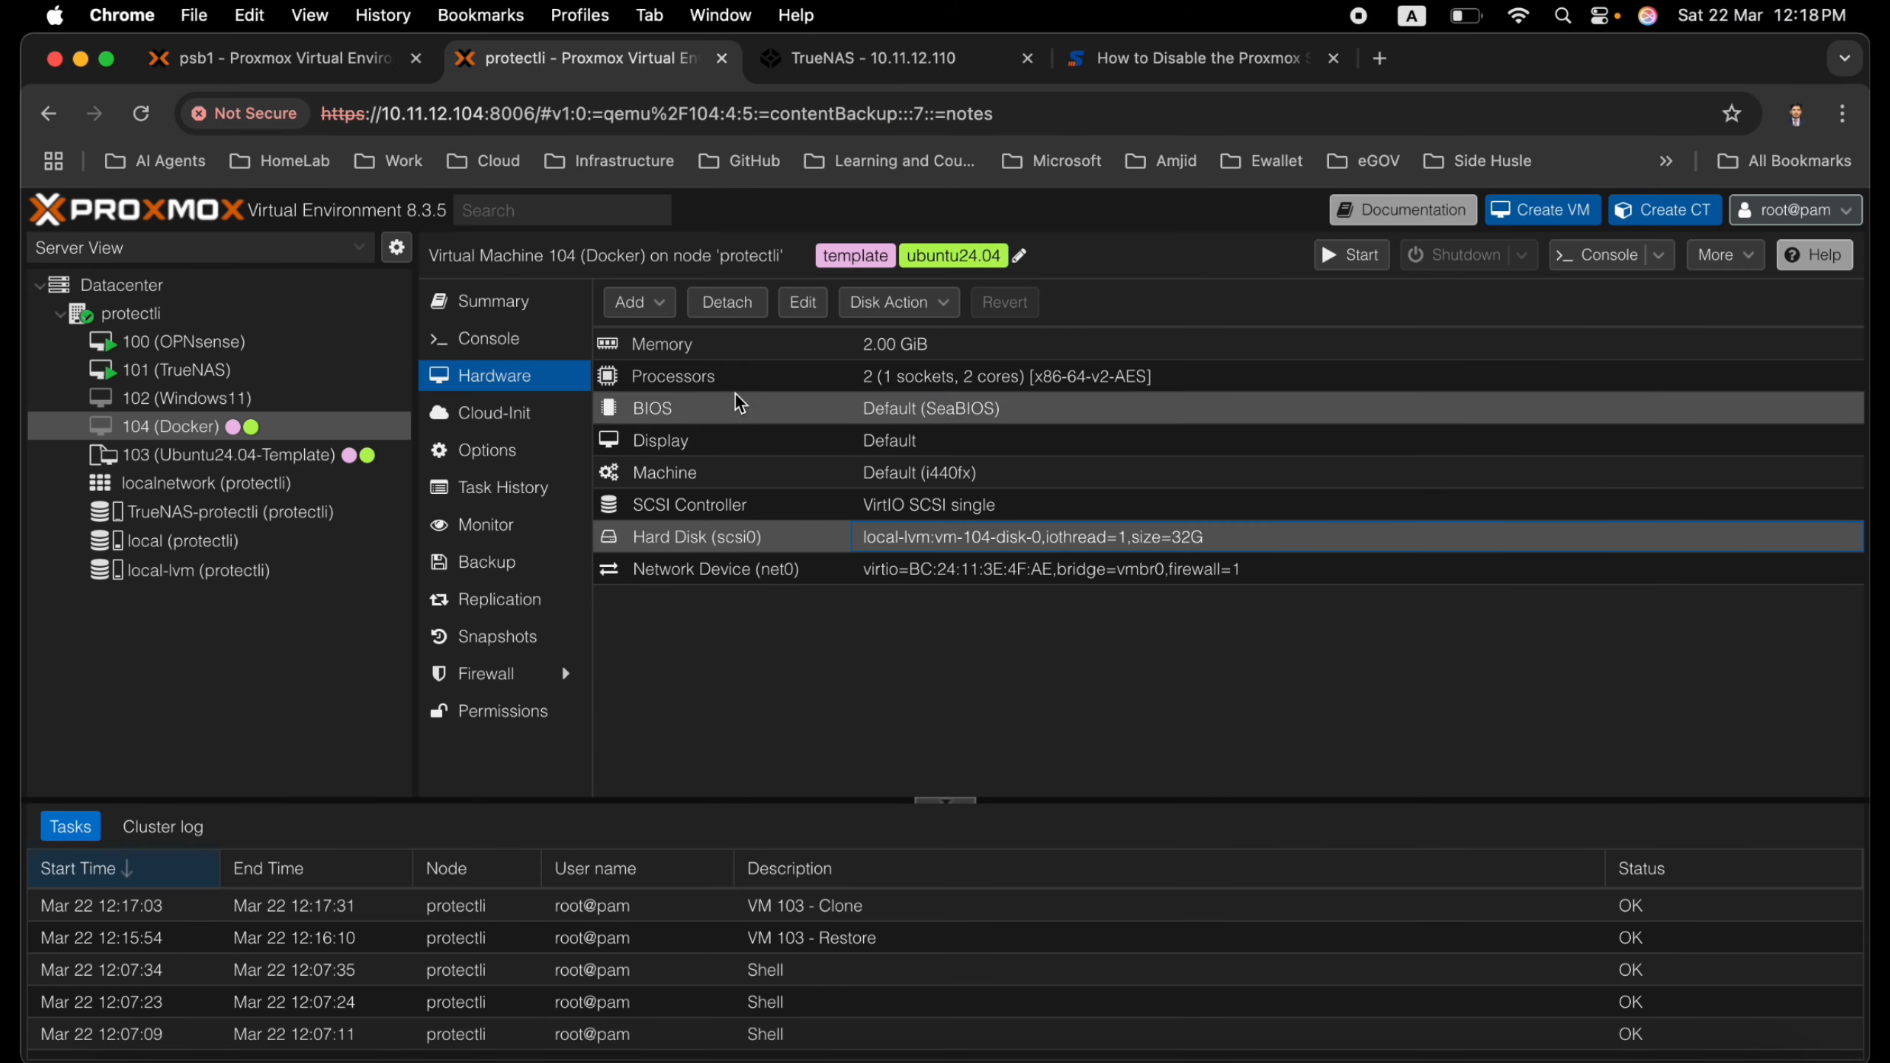
click(1358, 255)
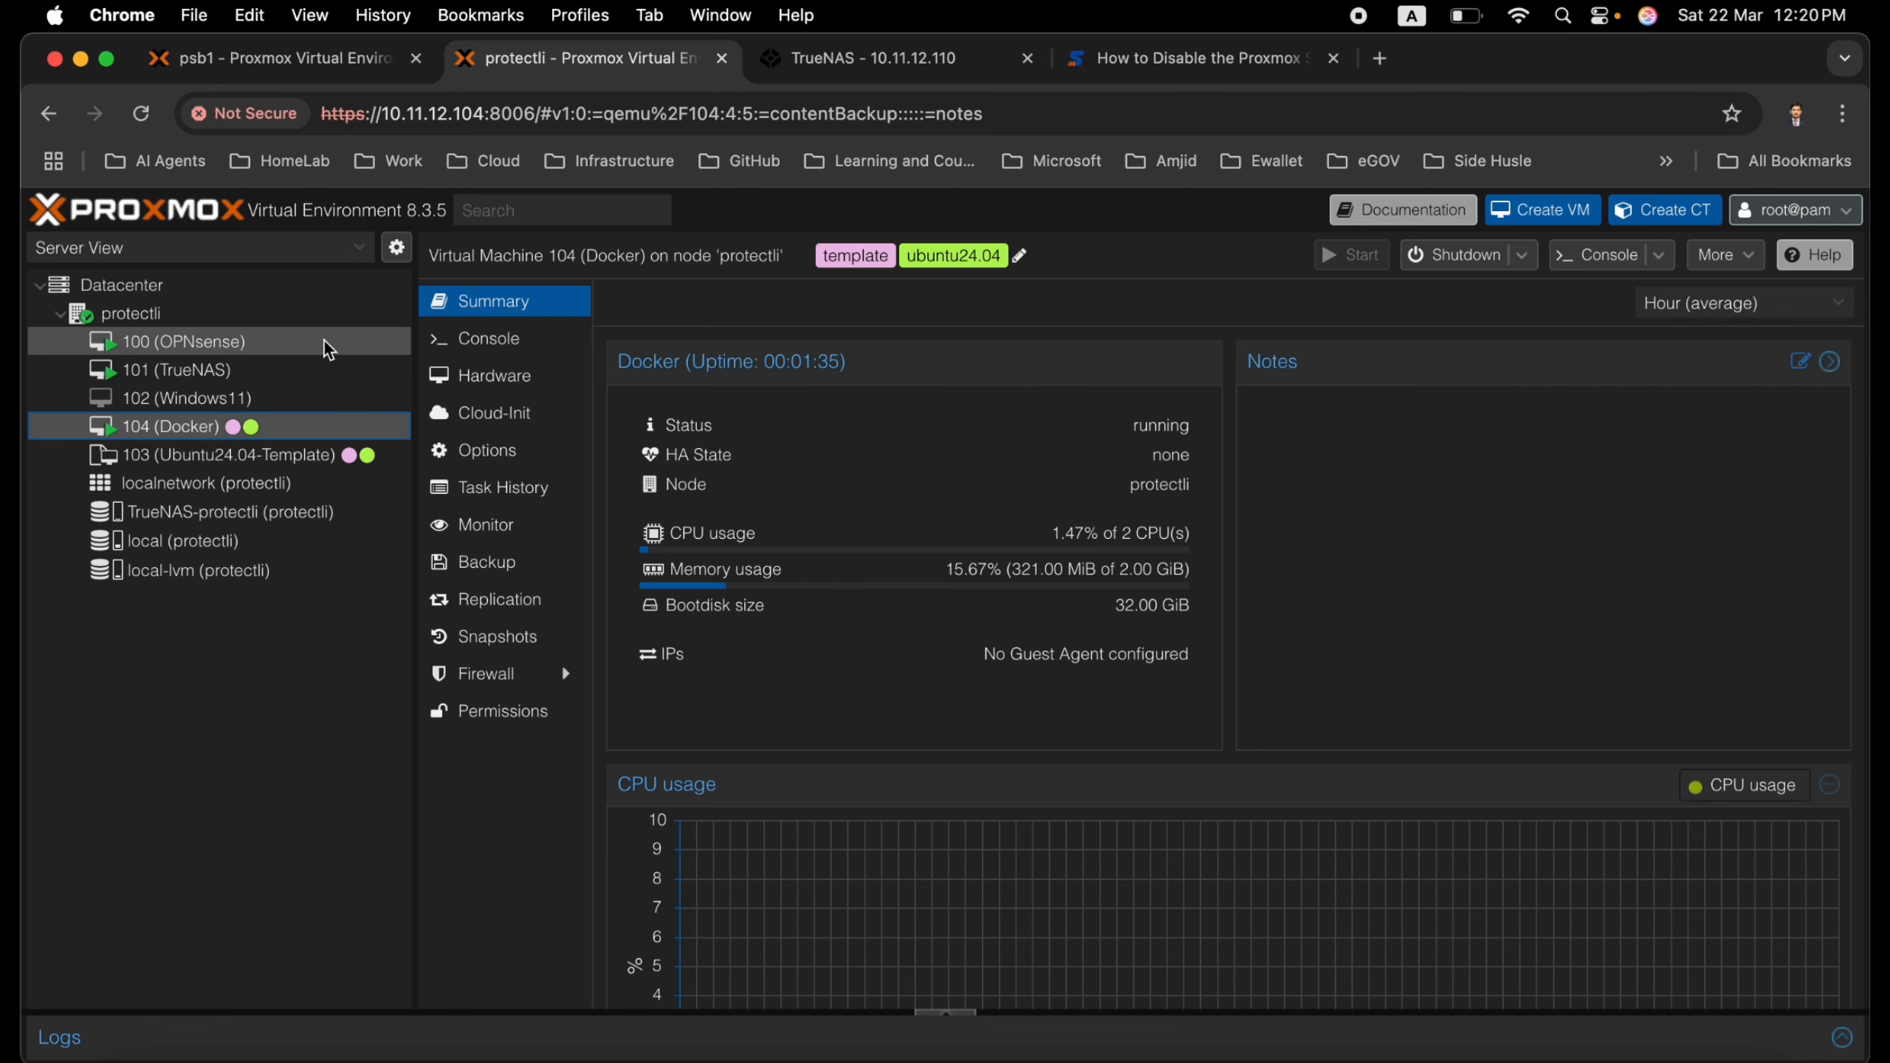
Review the protectli node's summary, and log in at VM 104's console with the account's user name and password
click(242, 316)
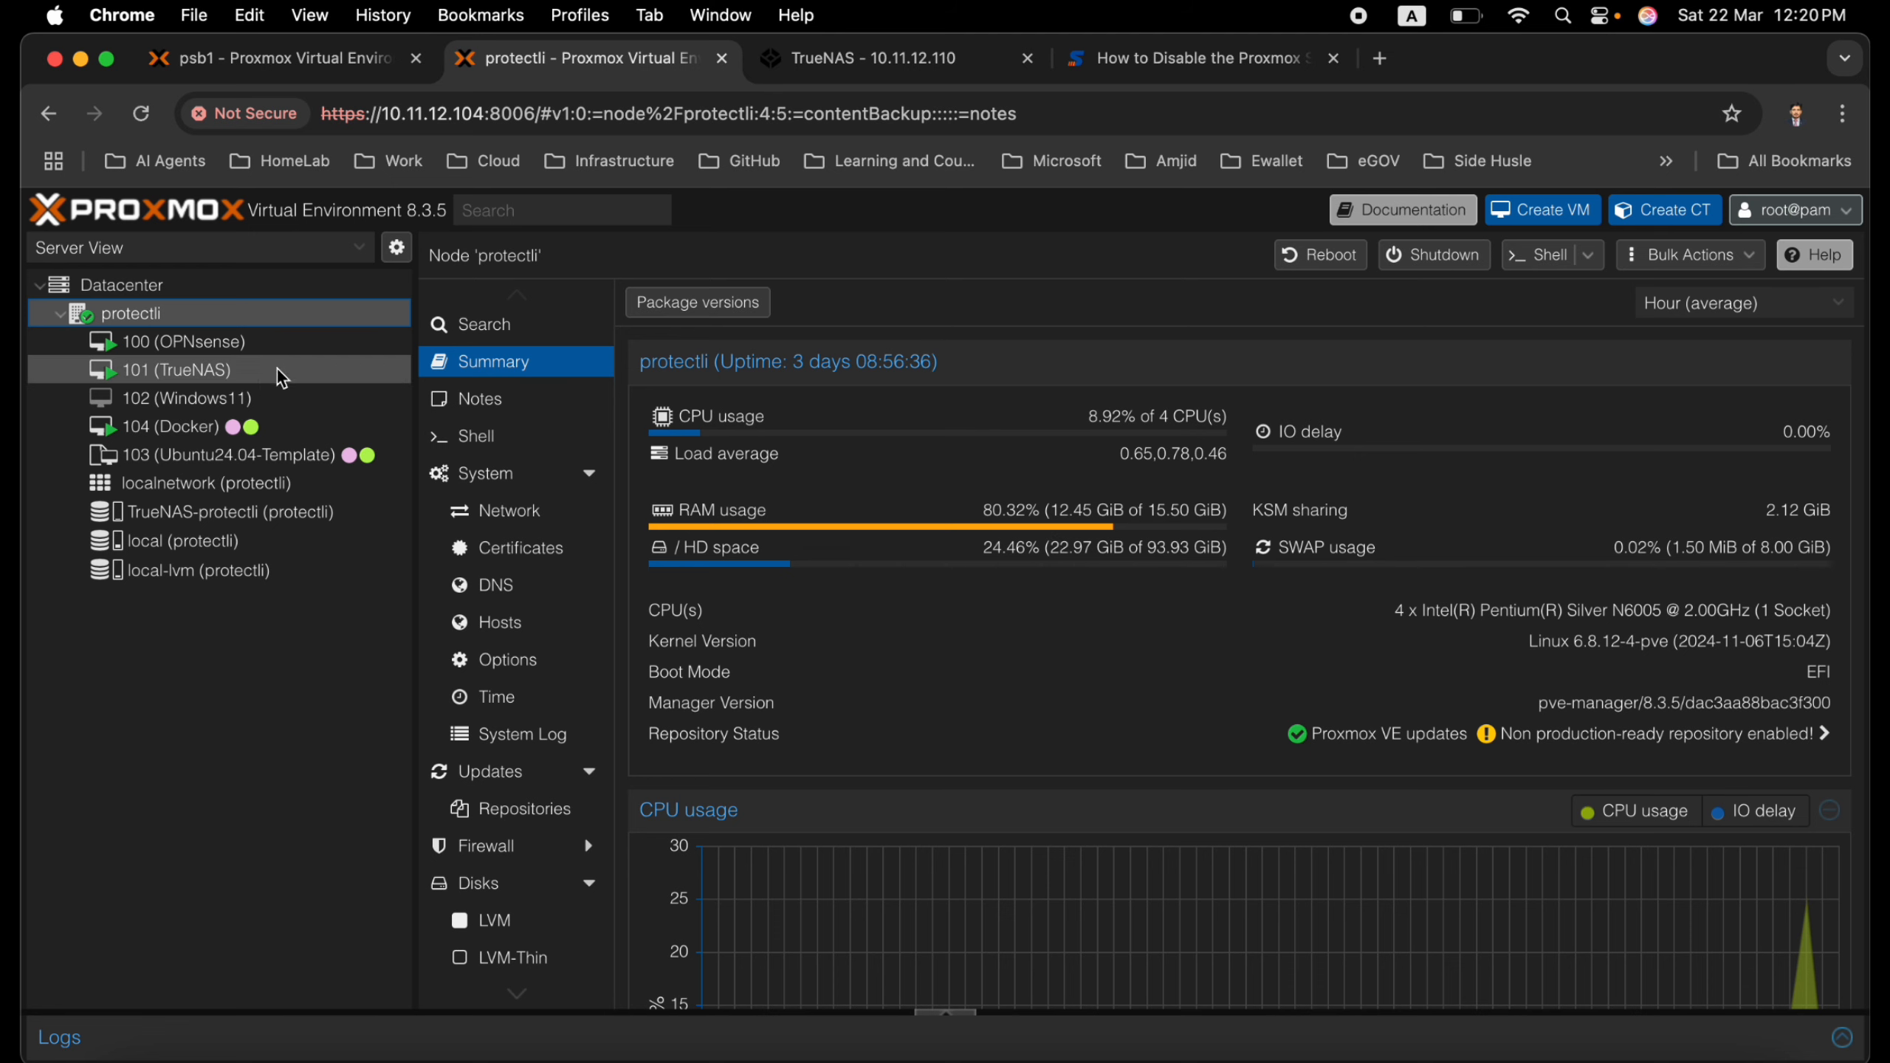
click(212, 437)
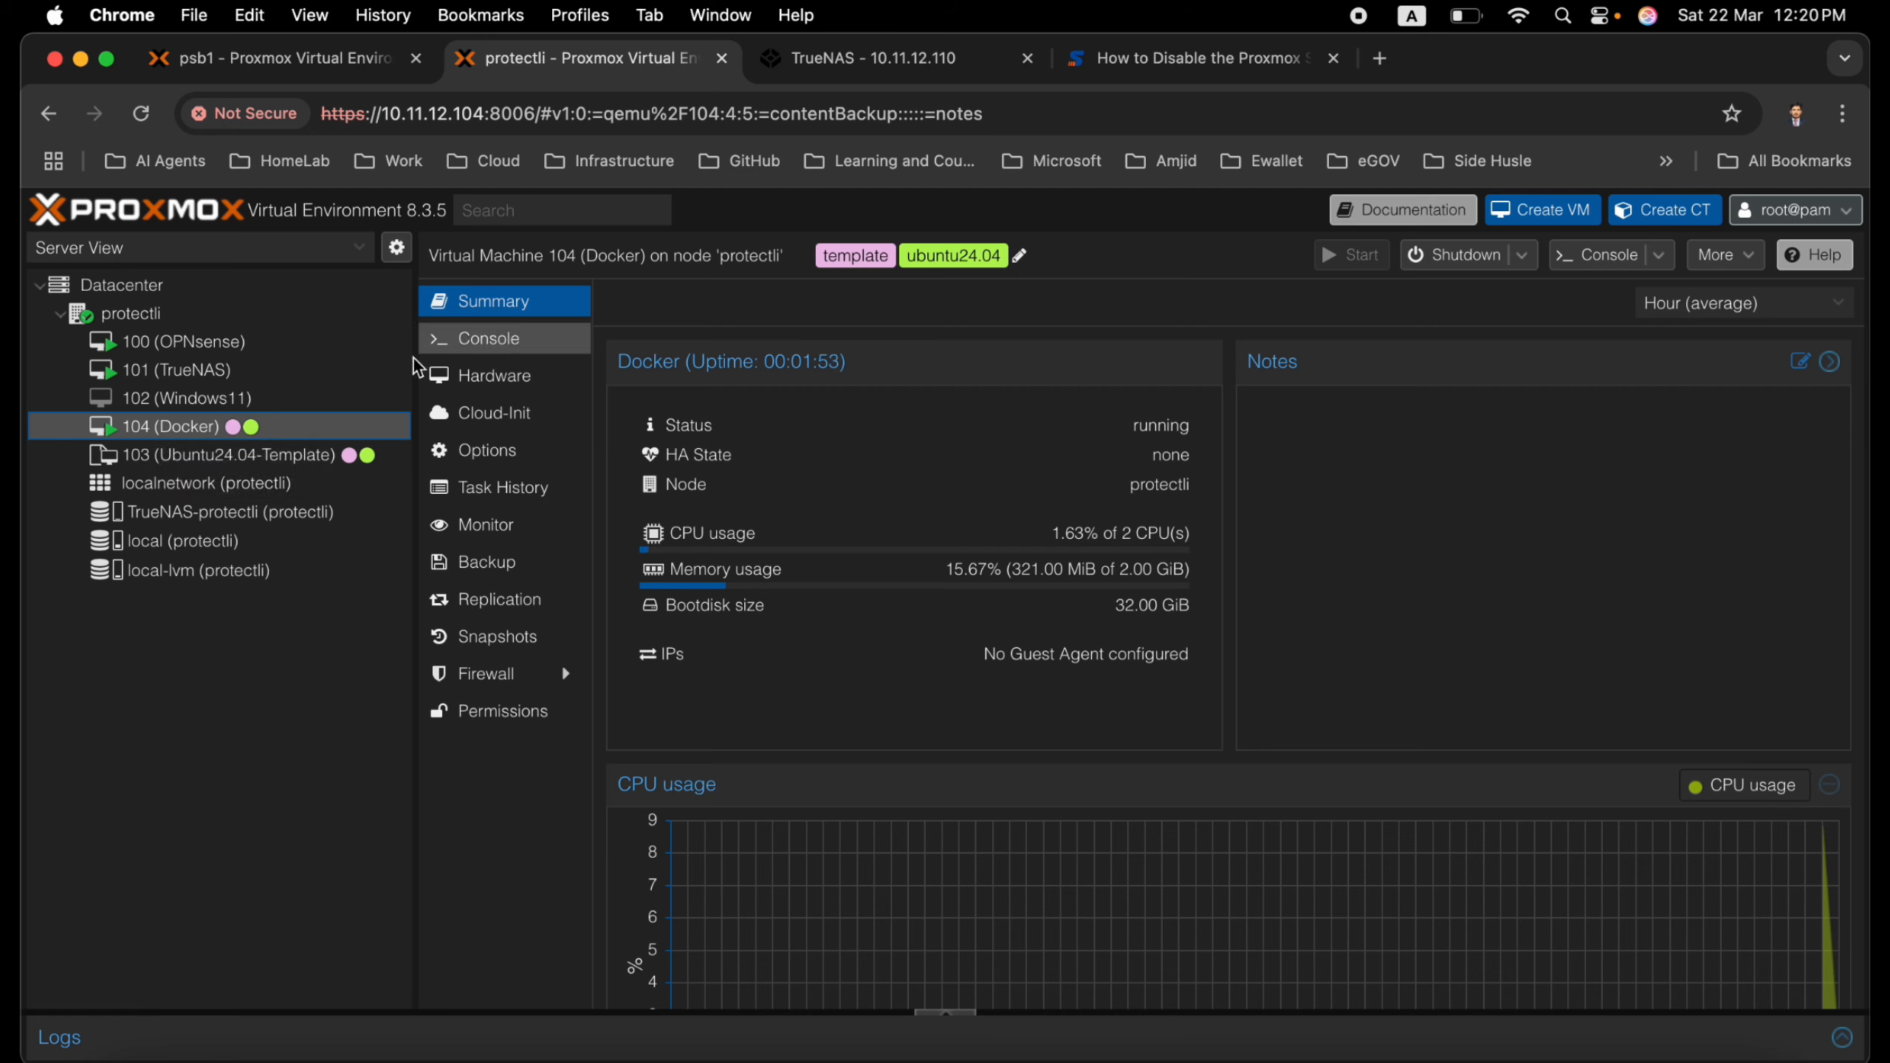
click(473, 347)
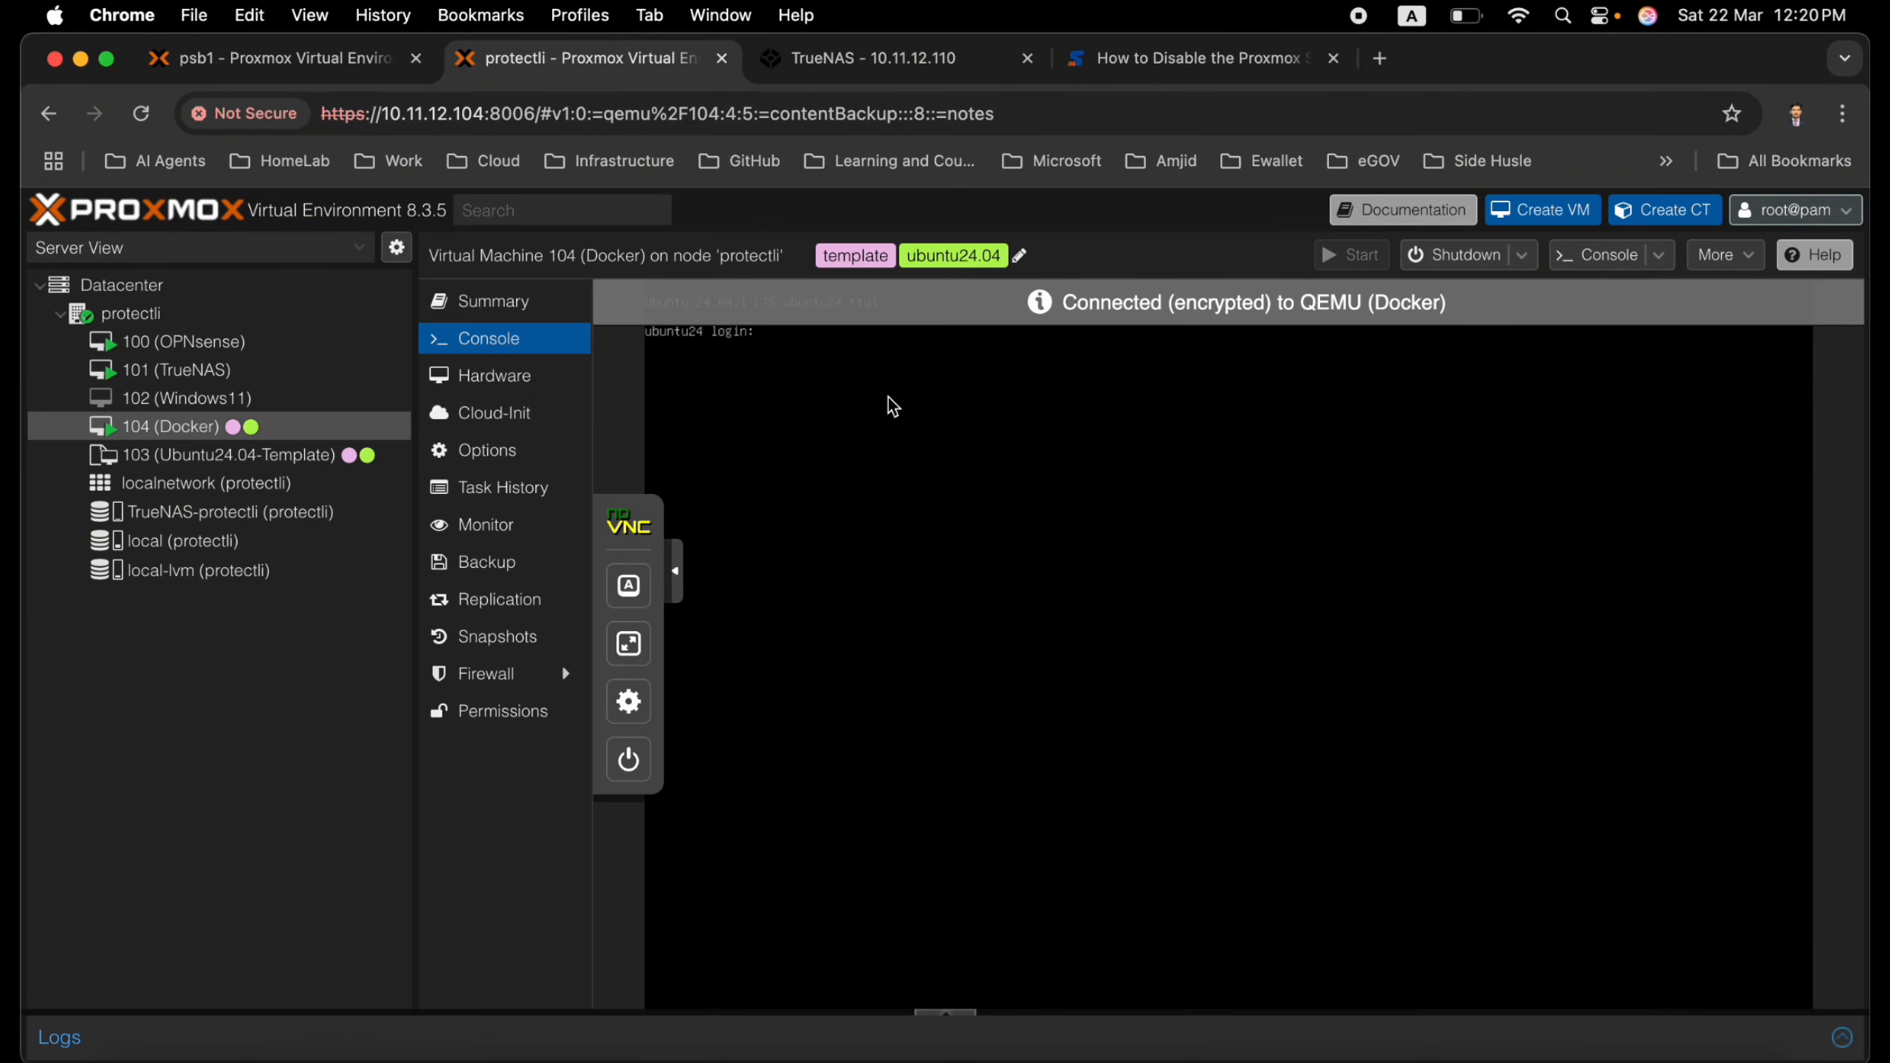
text(amjid)
key(Return)
key(Return)
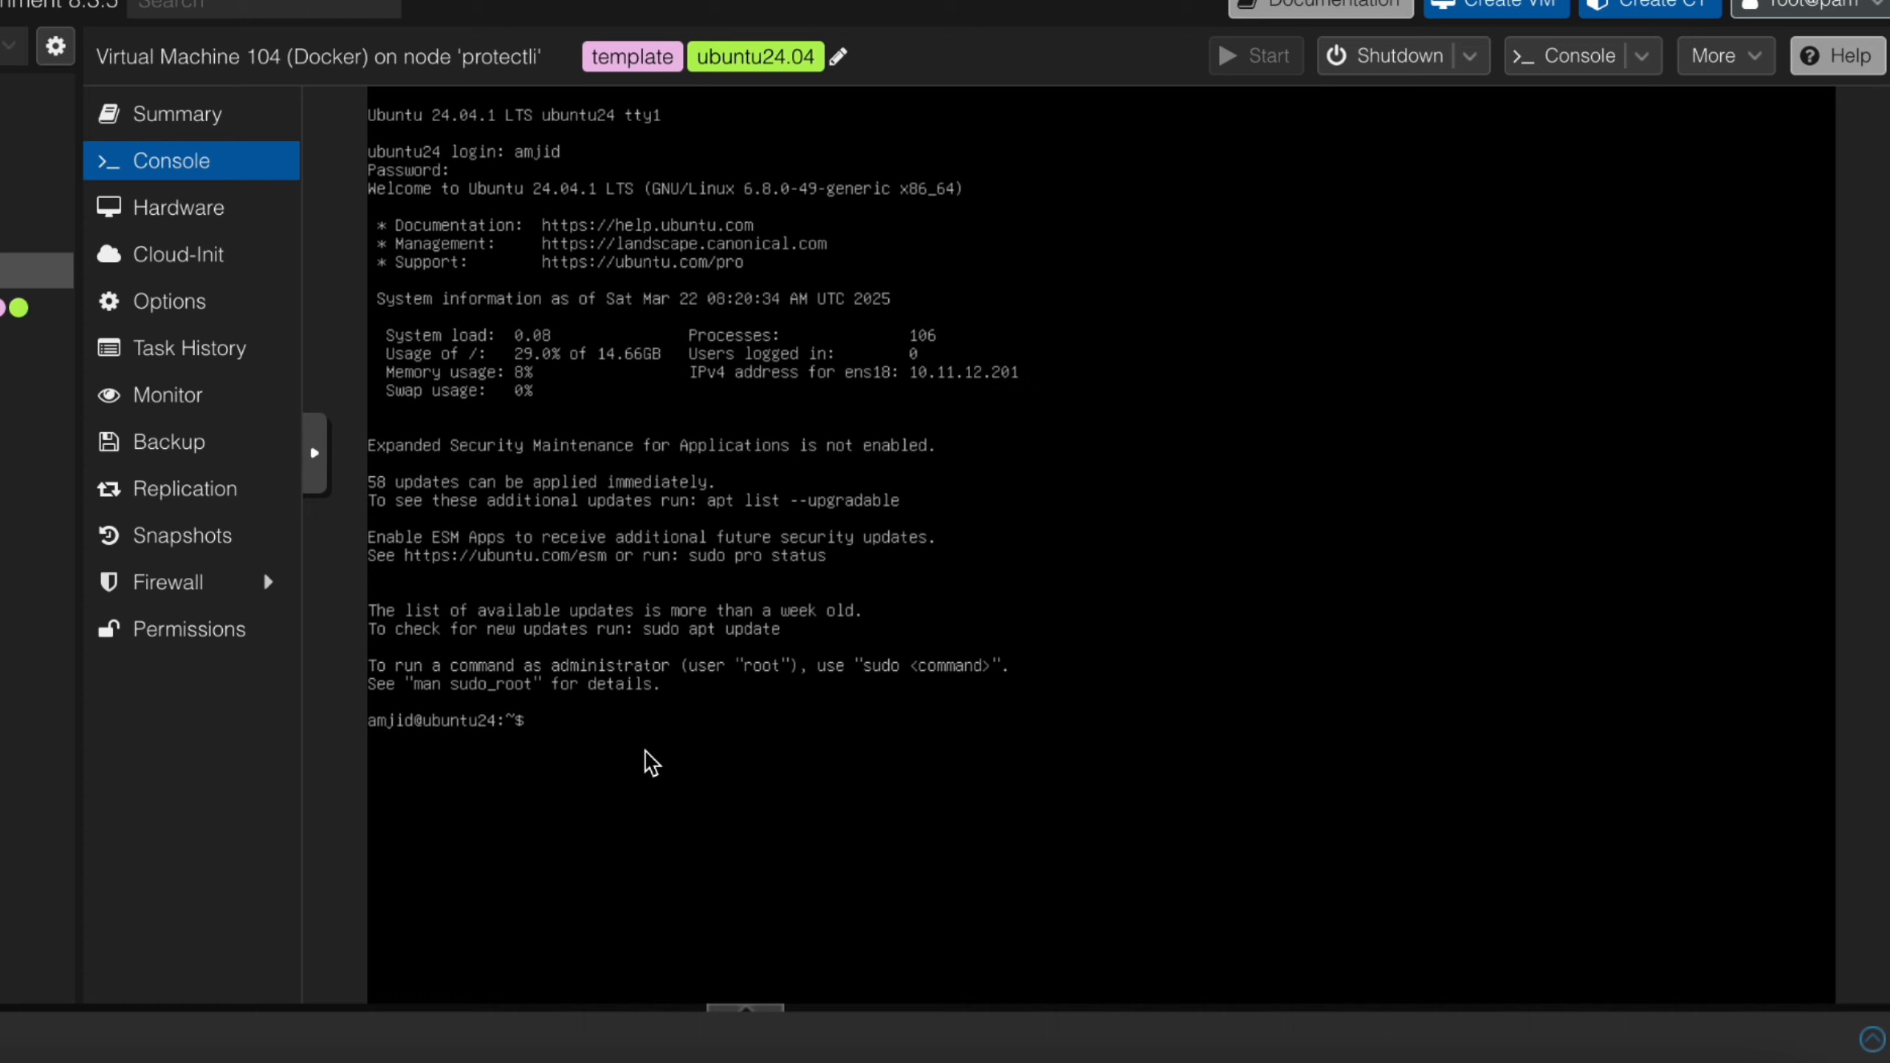
Clear the terminal and refresh the package lists with sudo apt-get update, entering the sudo password
text(clear)
key(Return)
key(Return)
key(Return)
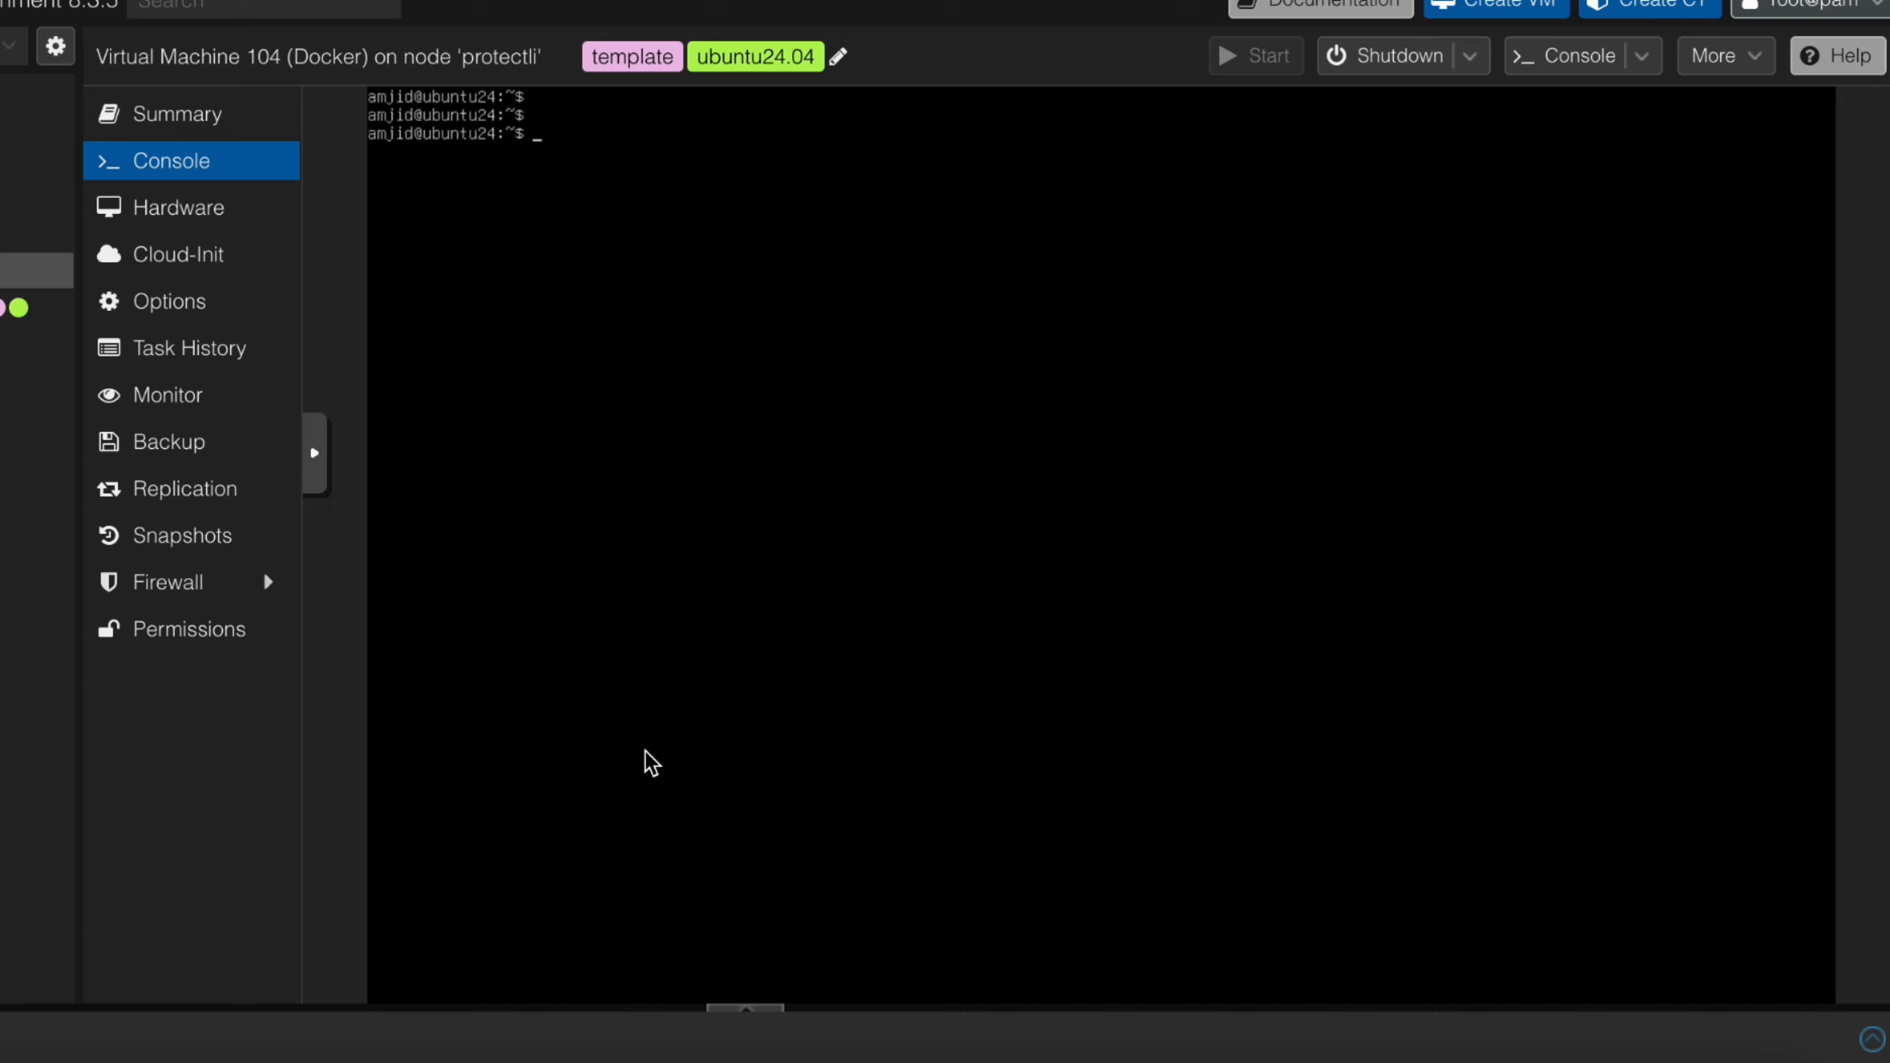
text(sudo apt-get update)
key(Return)
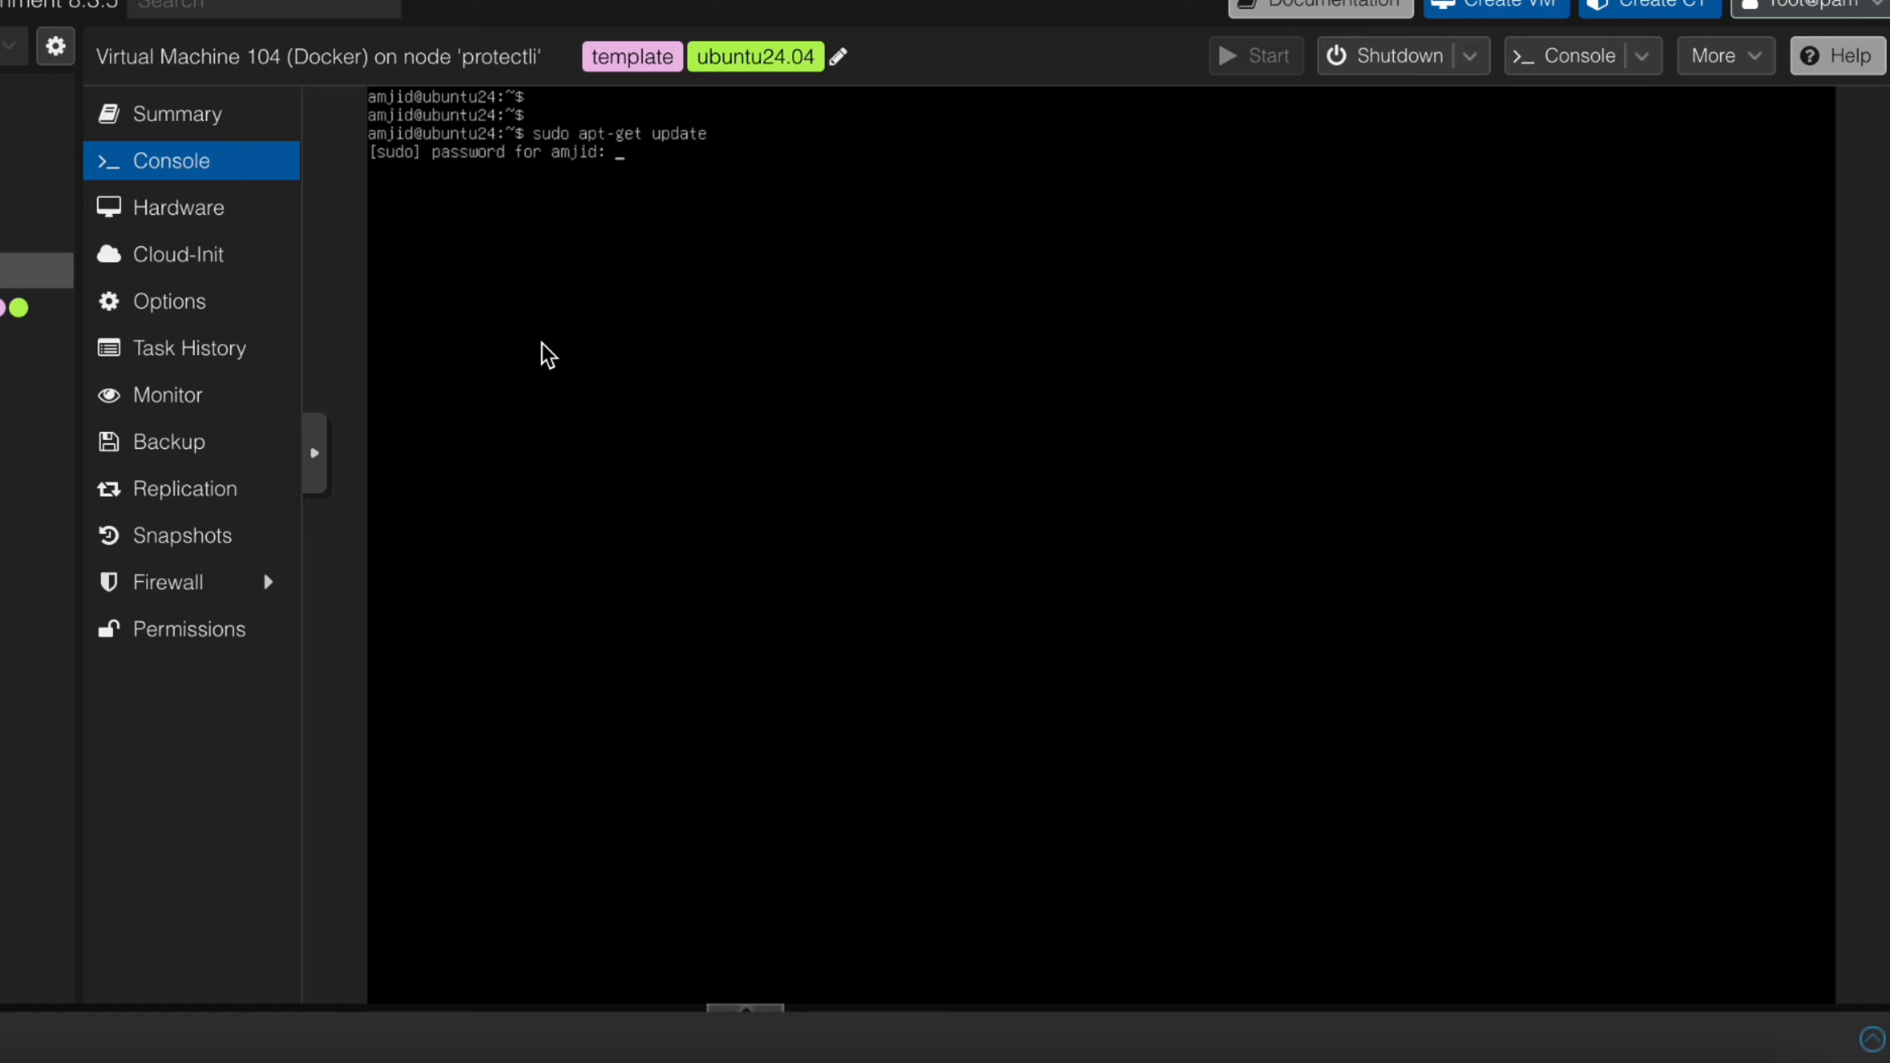
key(Return)
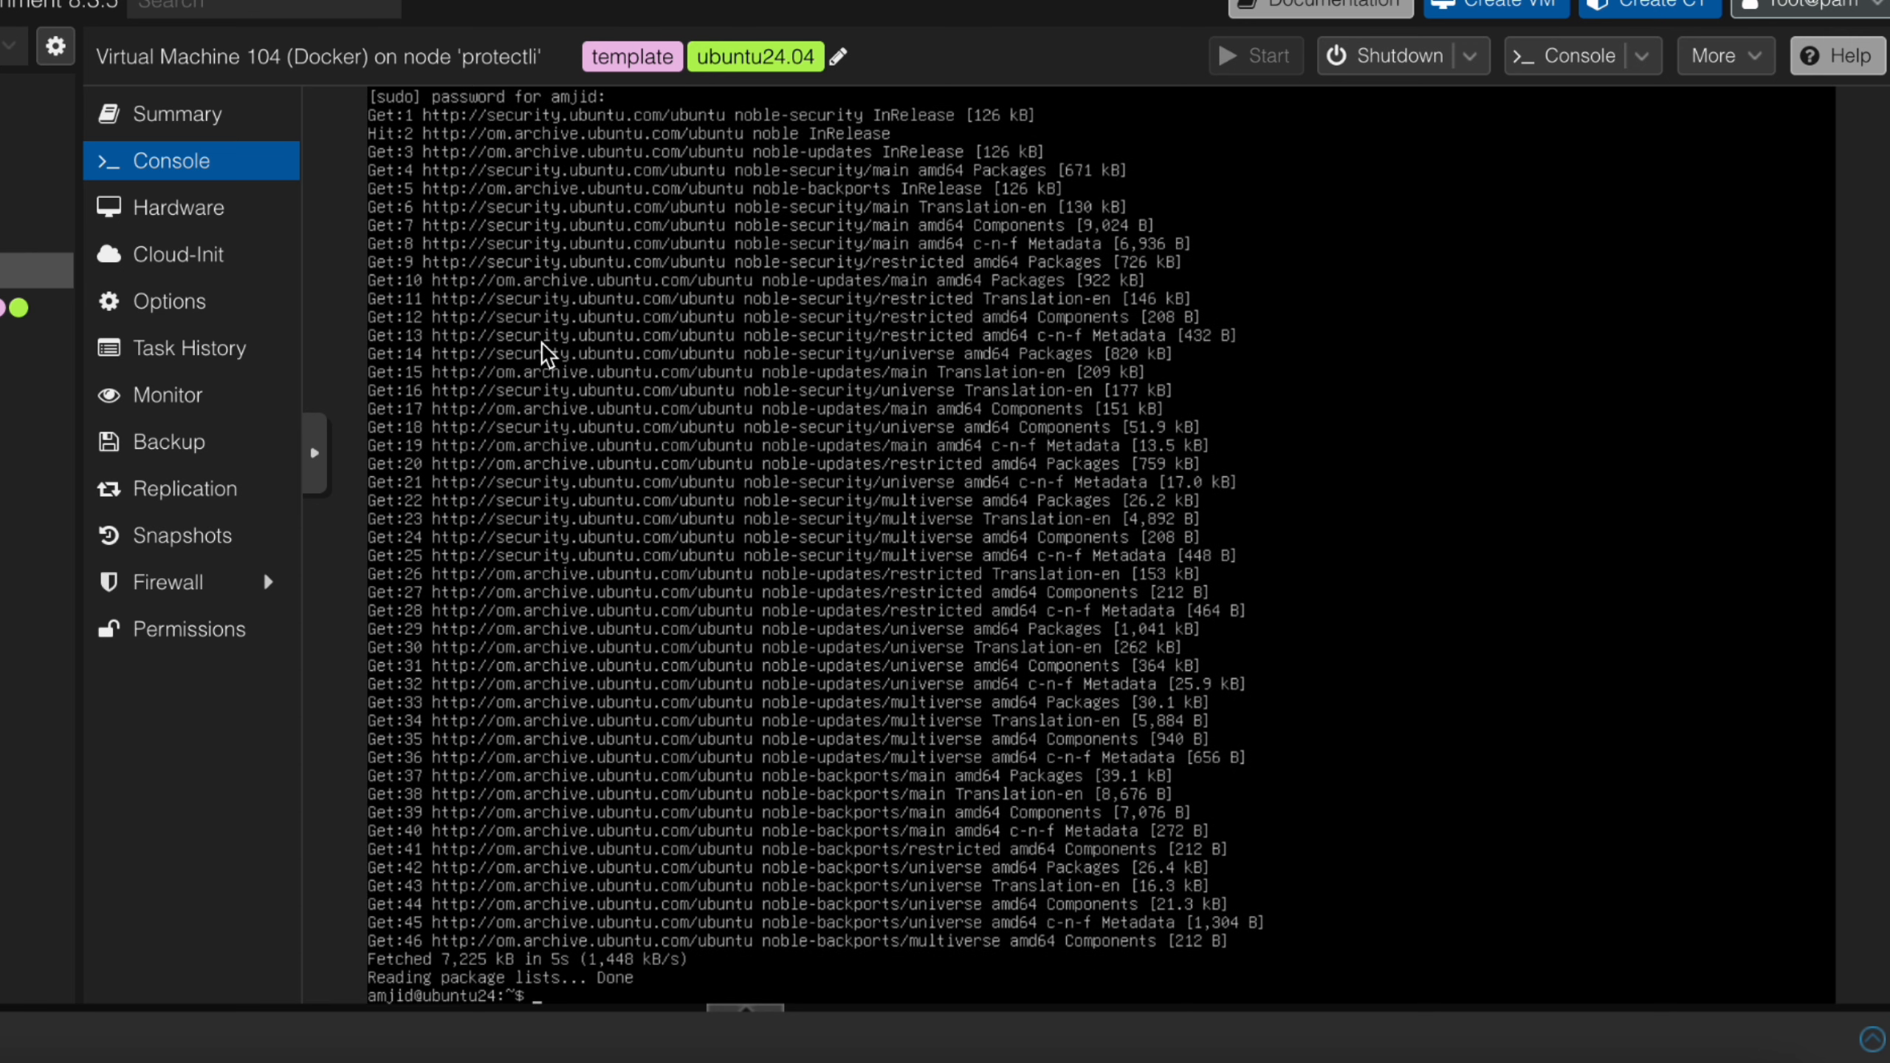
Clear the terminal and upgrade the installed packages with sudo apt-get upgrade, answering y to continue
text(clear)
key(Return)
key(Return)
text(sudo )
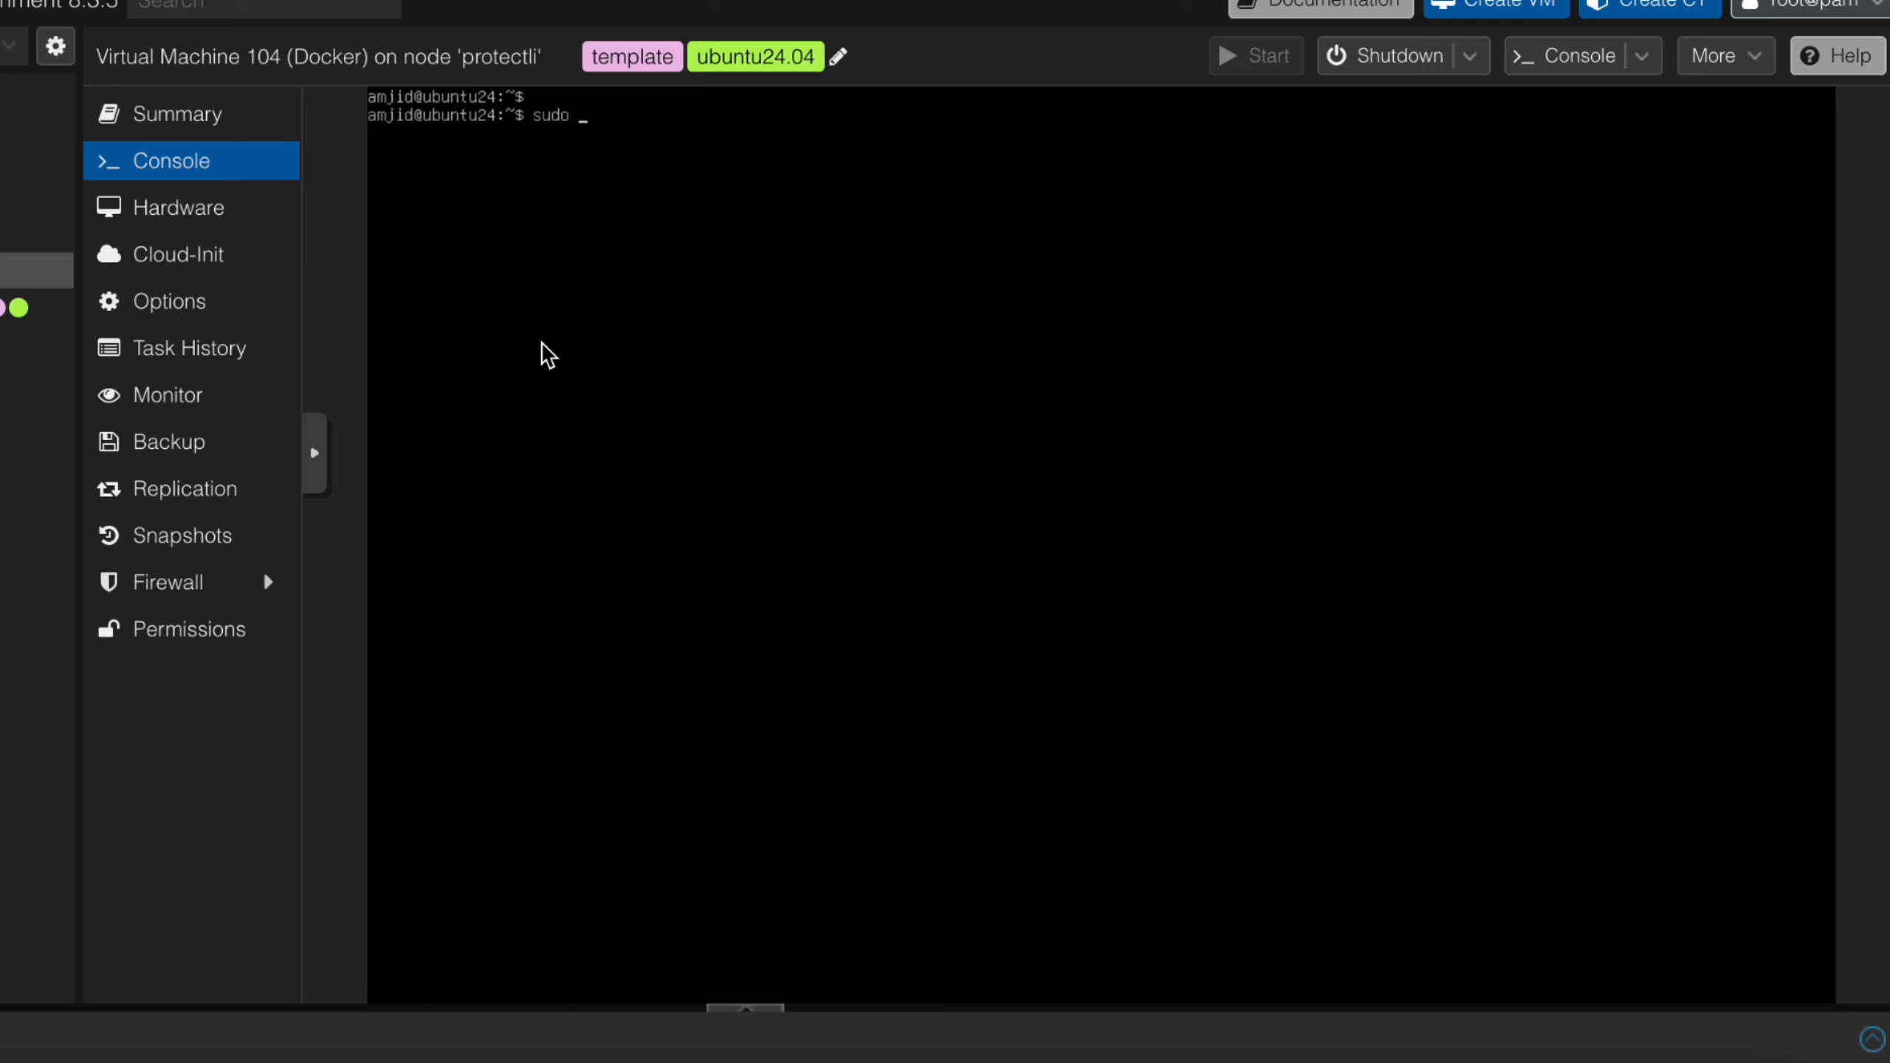
text(apt-get upgrade)
key(Return)
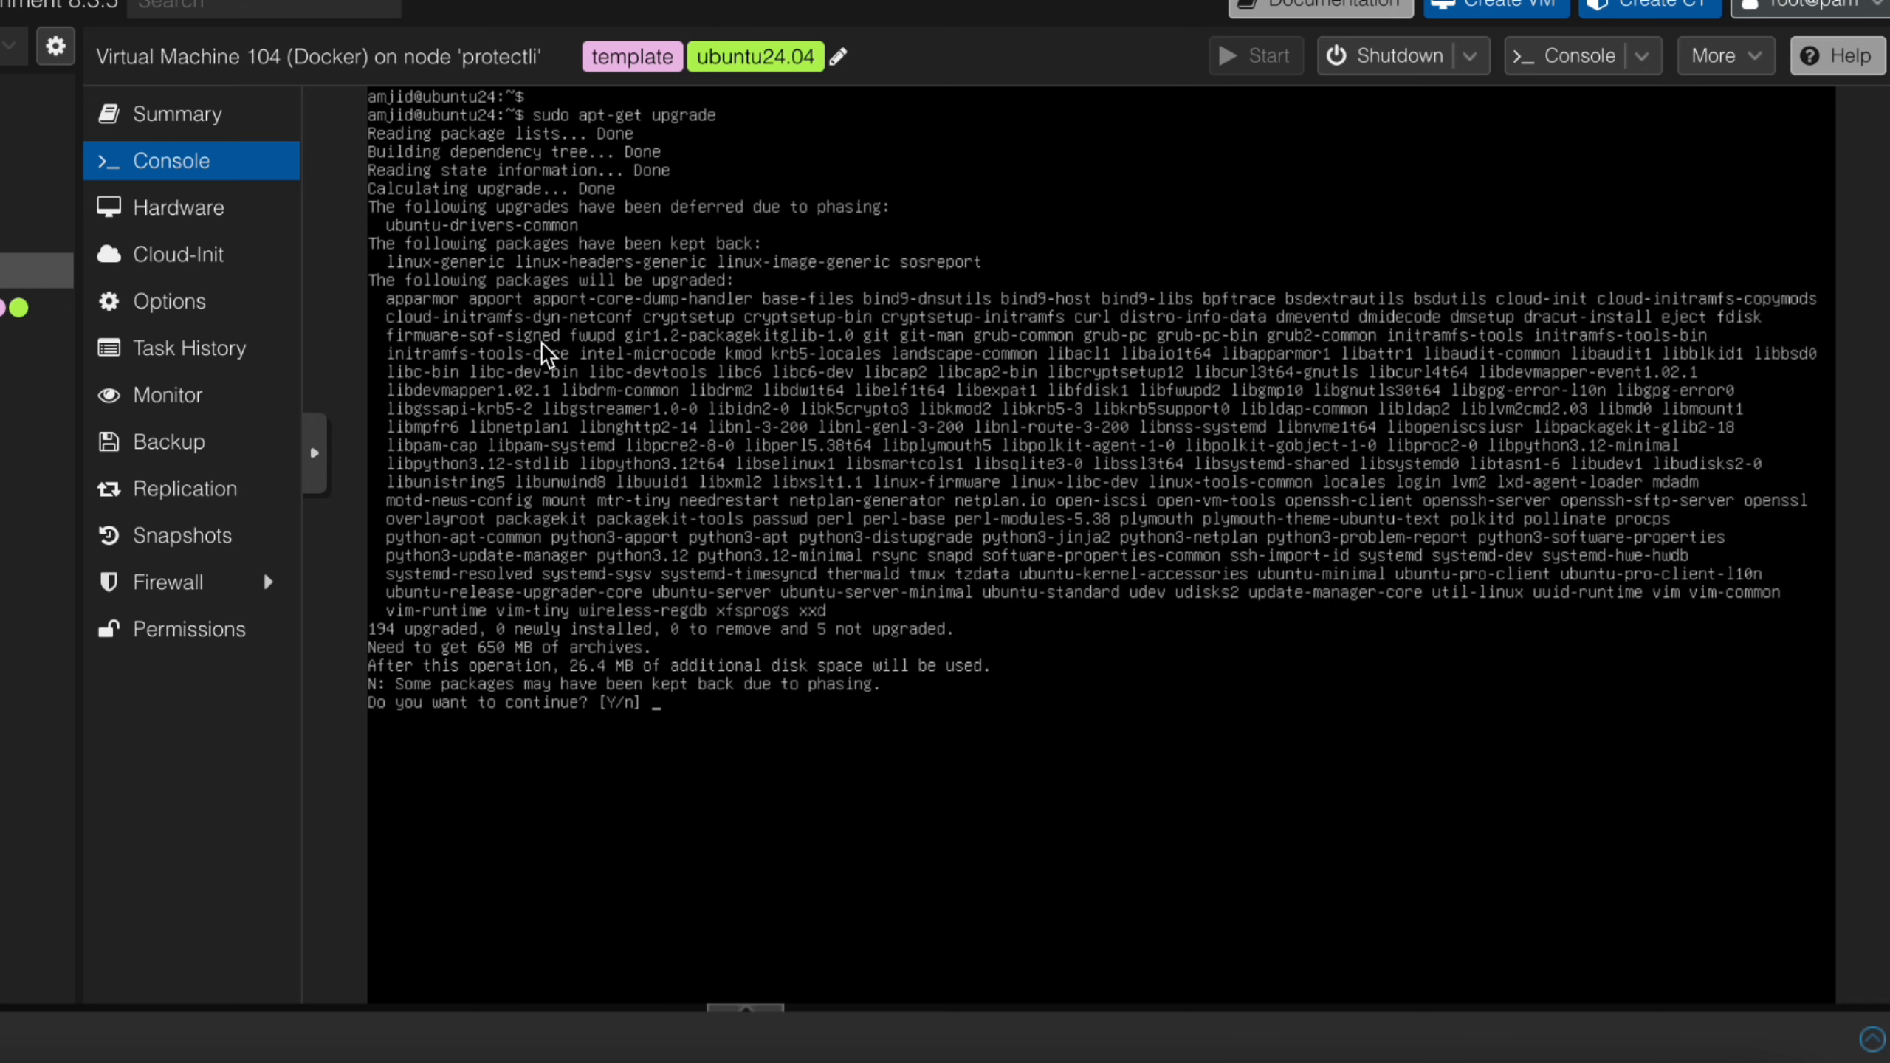
text(y)
key(Return)
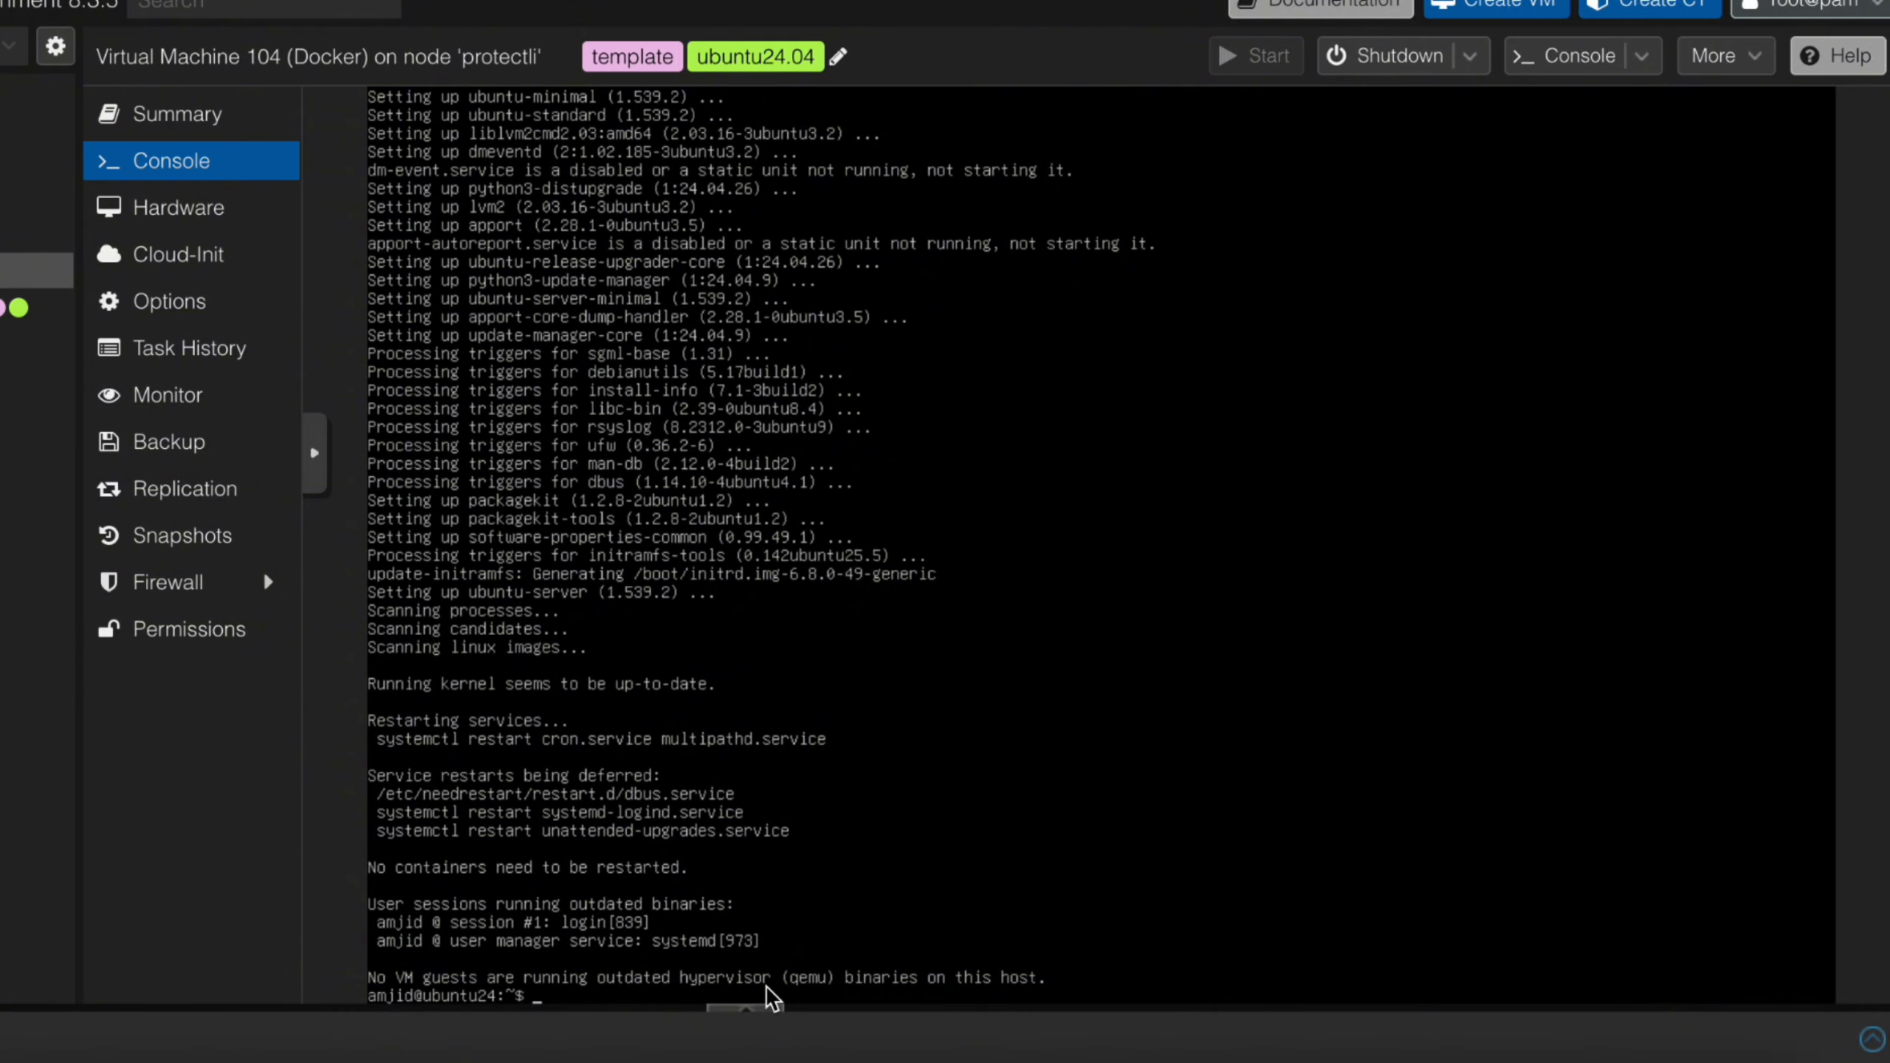
Clear the terminal and run sudo apt-get dist-upgrade, answering y to install the new packages
text(clear)
key(Return)
key(Return)
key(Return)
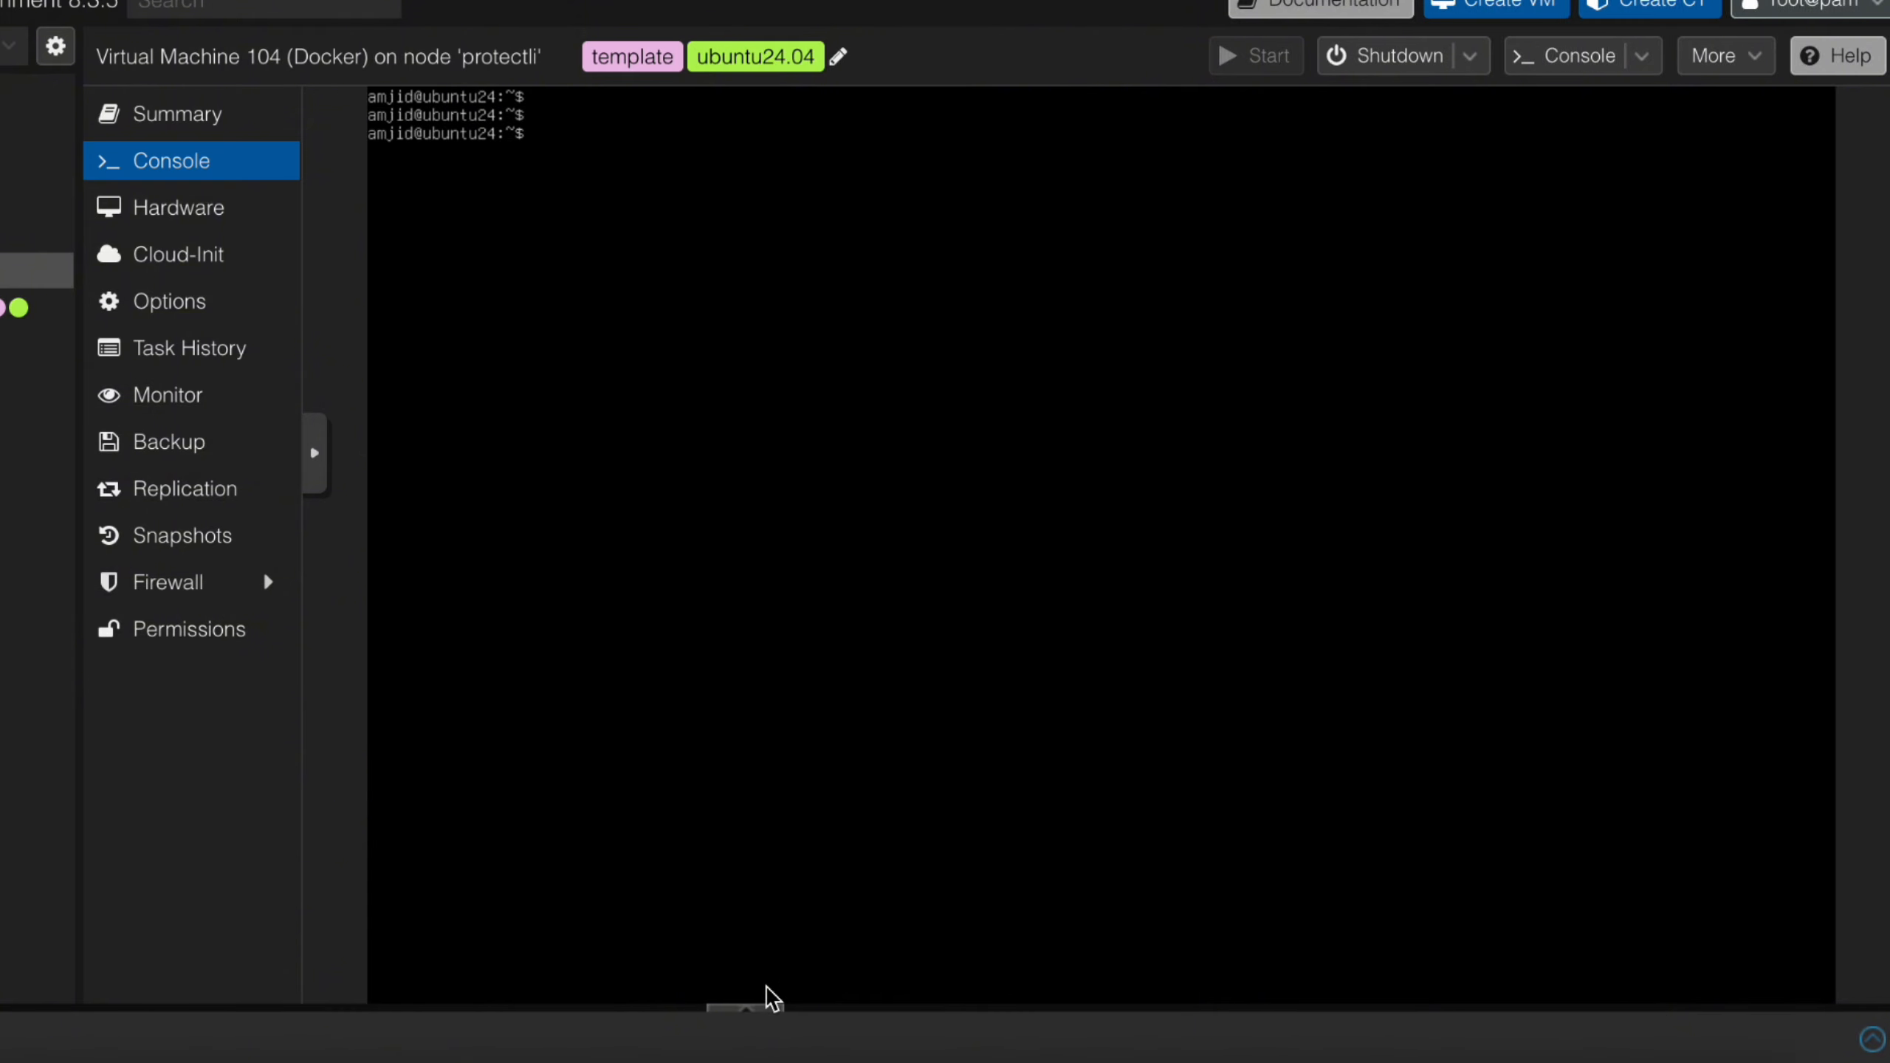
text(sudo ap)
text(t-get dist-upg)
text(r)
key(BackSpace)
text(-upgrade)
key(Return)
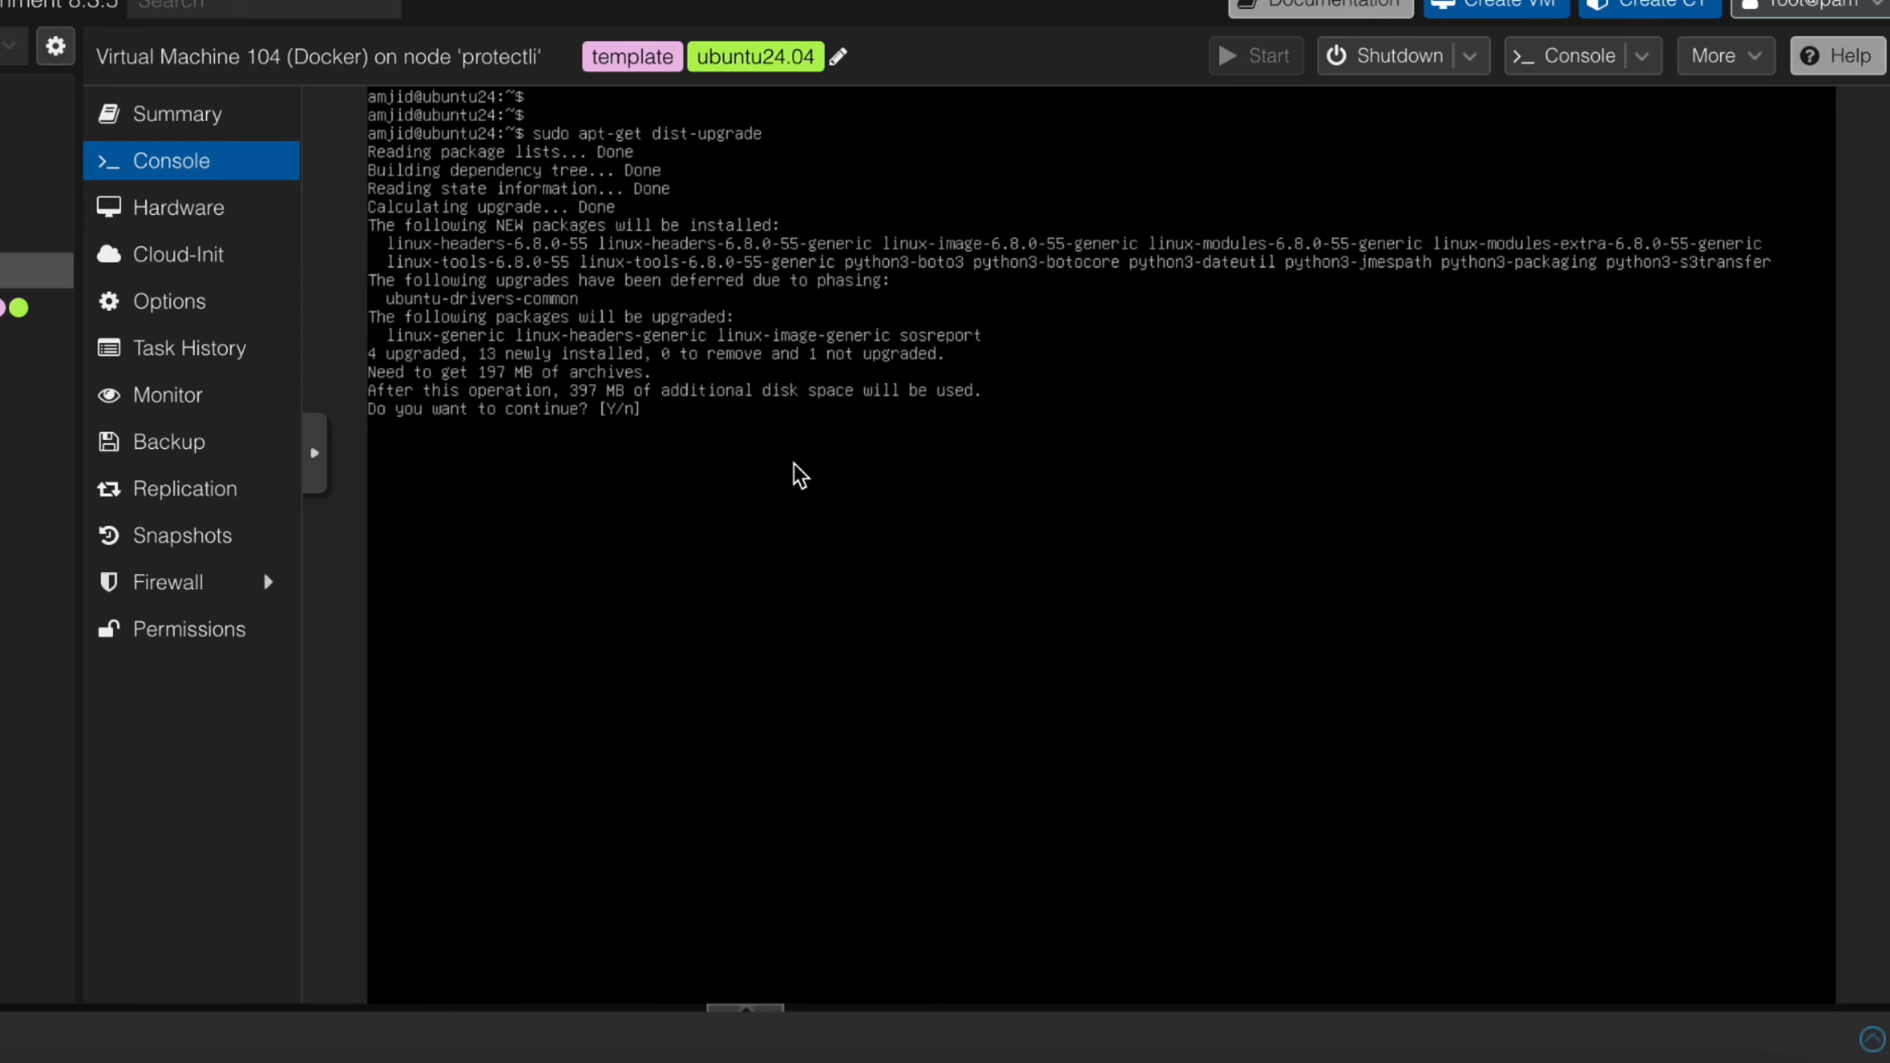
text(y)
key(Return)
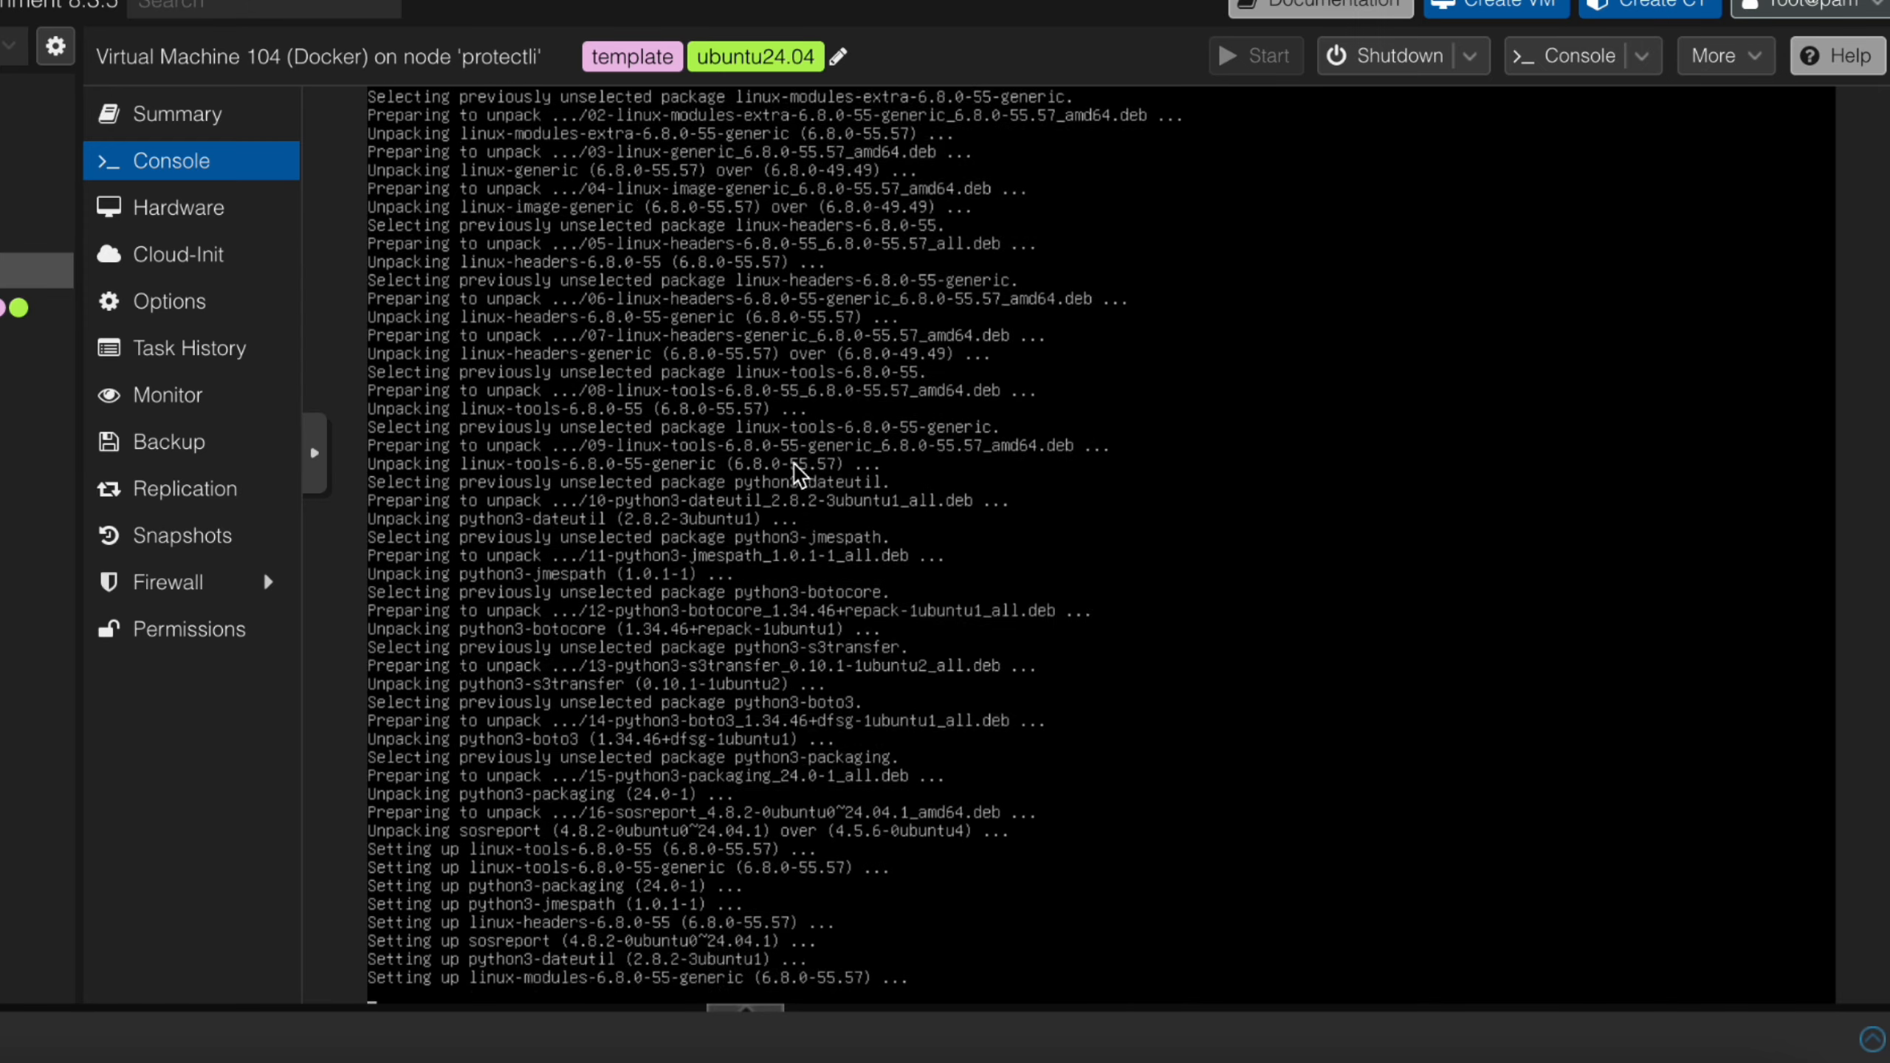
Clear the dist-upgrade output from the terminal and leave a few empty prompt lines
text(clear)
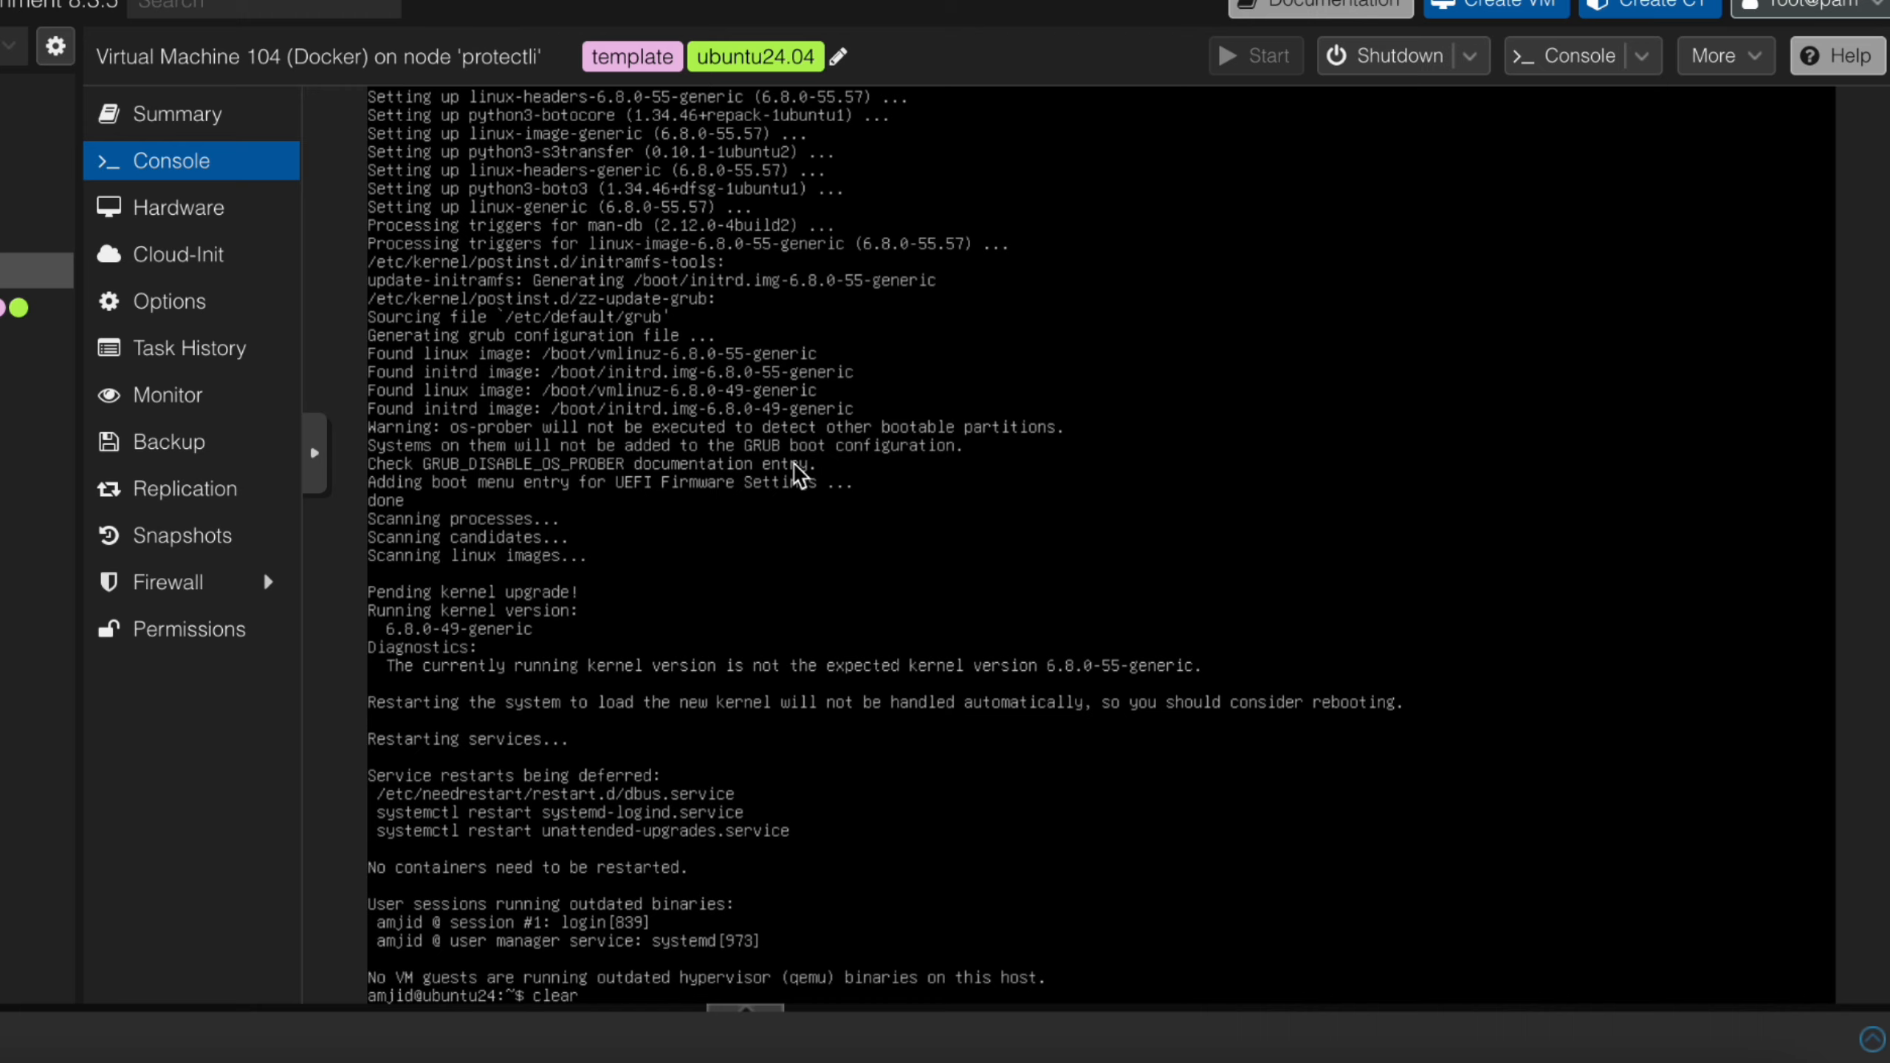
key(Return)
key(Return)
key(Return)
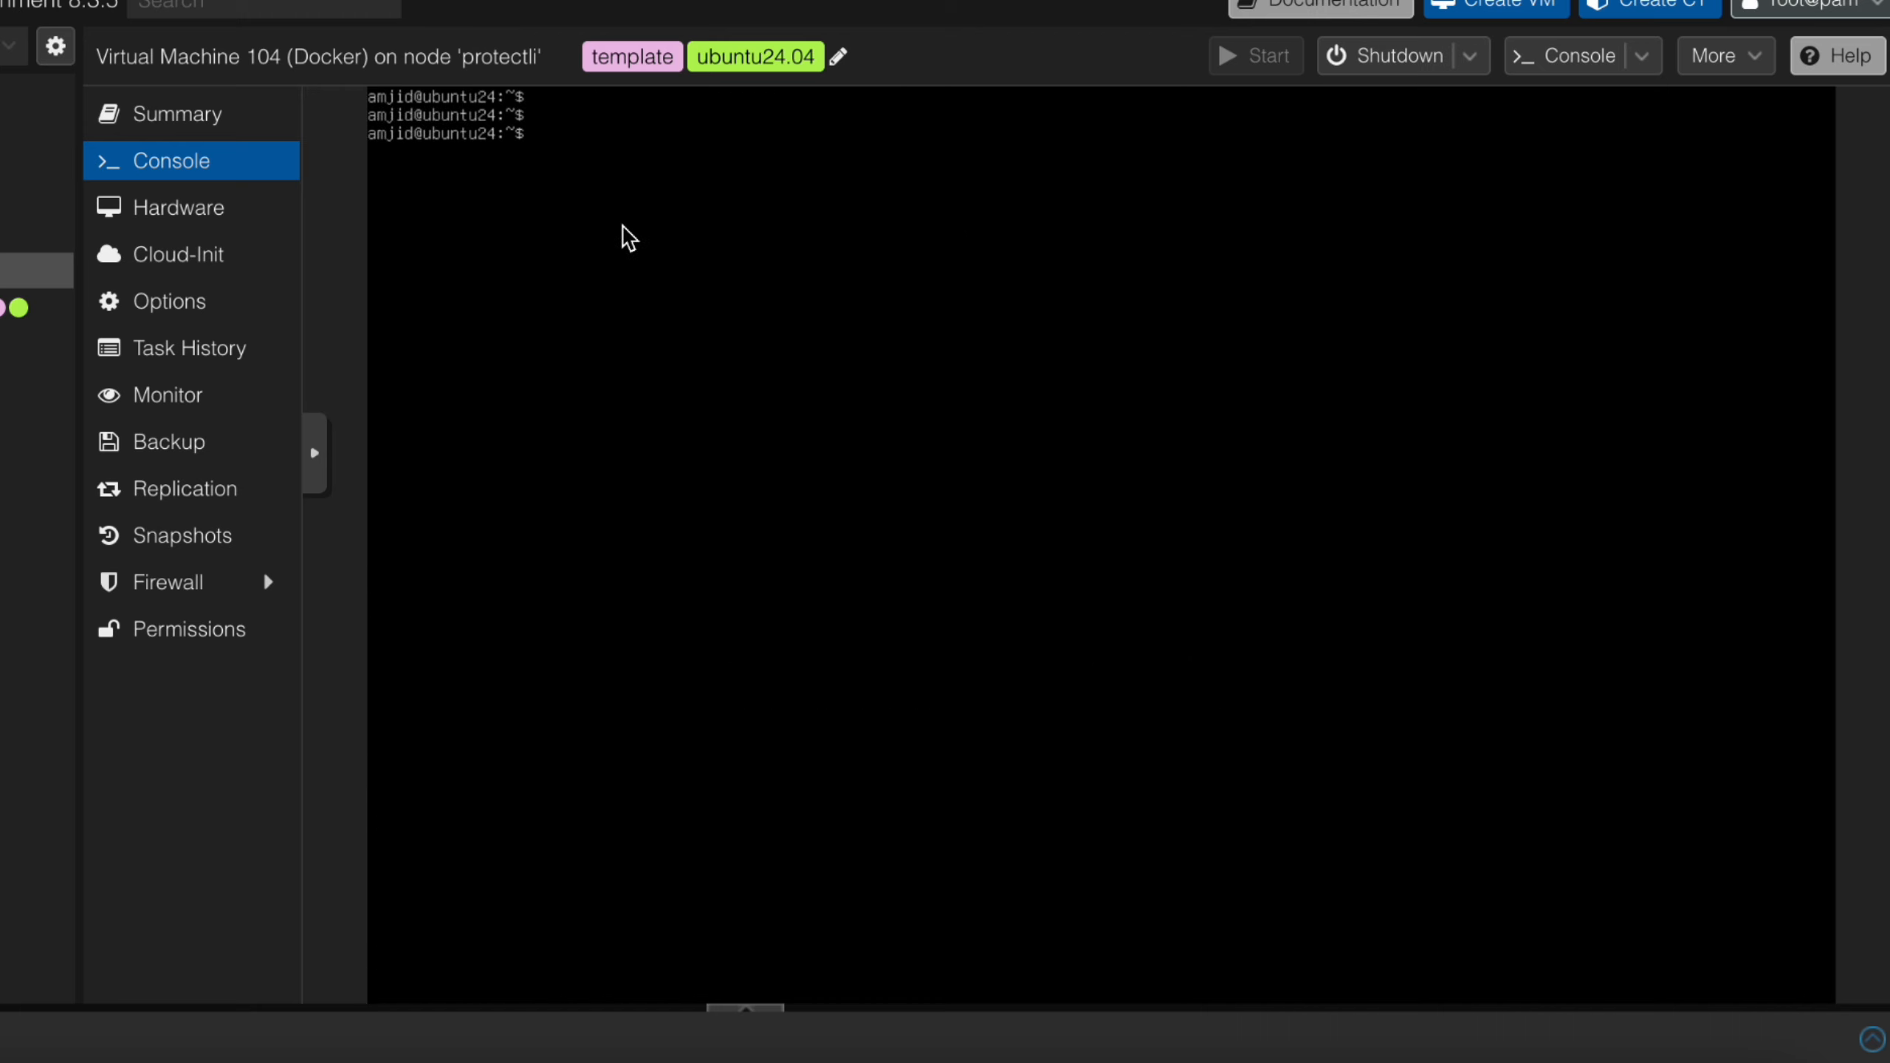